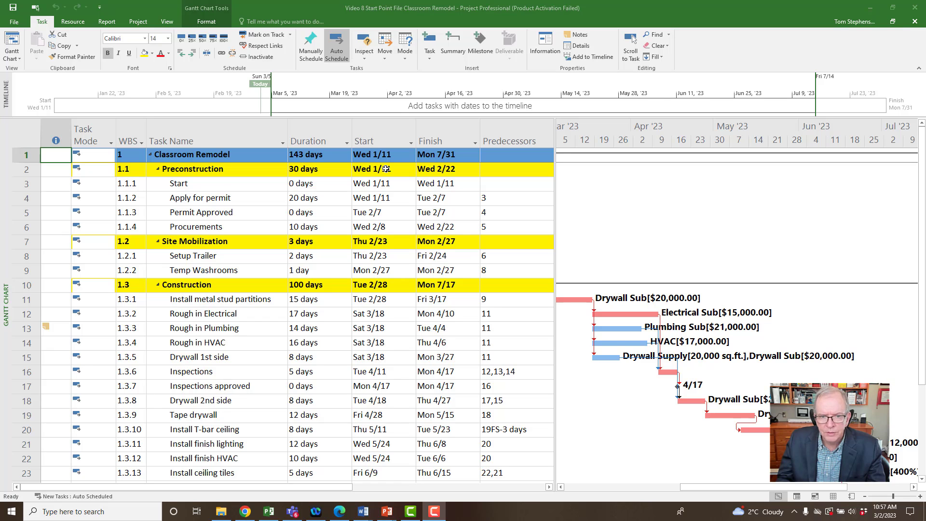
- Review the start date, finish date and scheduling settings in the project information, then close it without changes
click(138, 22)
click(102, 50)
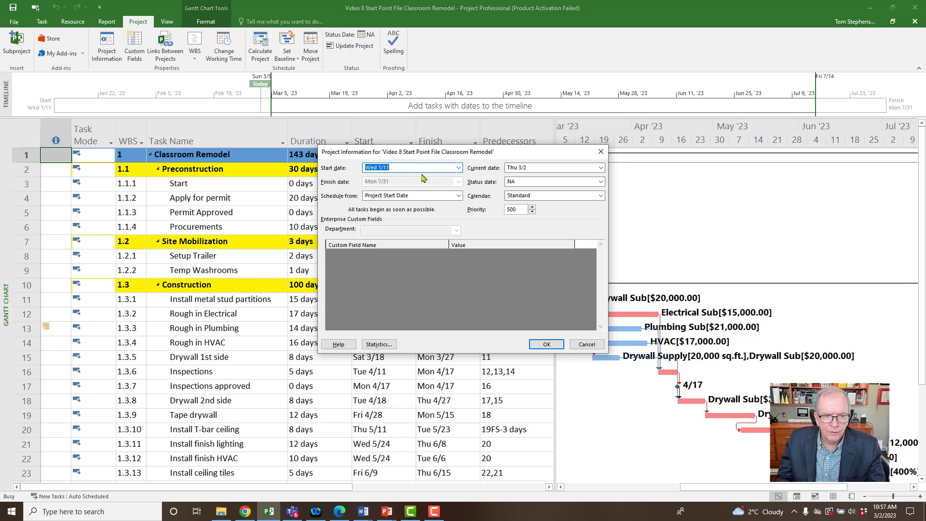
click(601, 153)
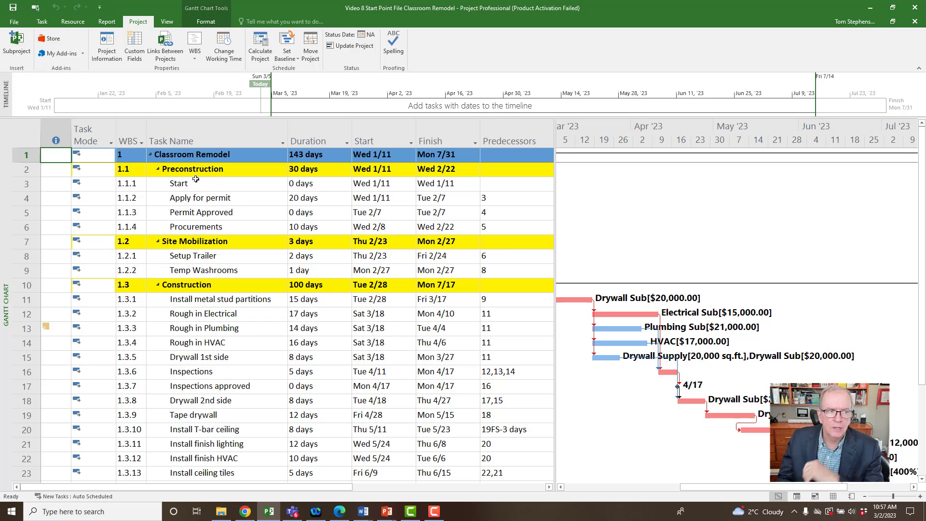
- Switch the task sheet to the Cost table and examine the Baseline and Variance columns against Total Cost
click(27, 138)
right_click(27, 138)
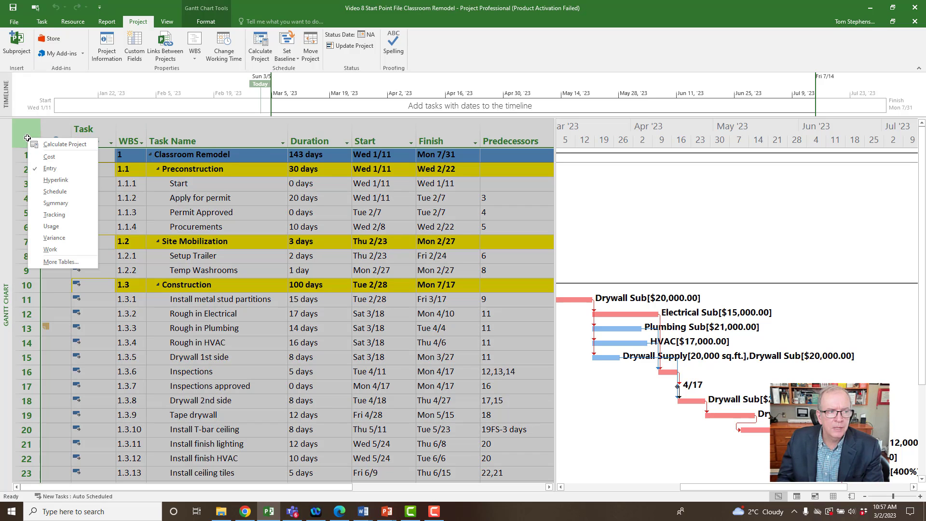
click(43, 163)
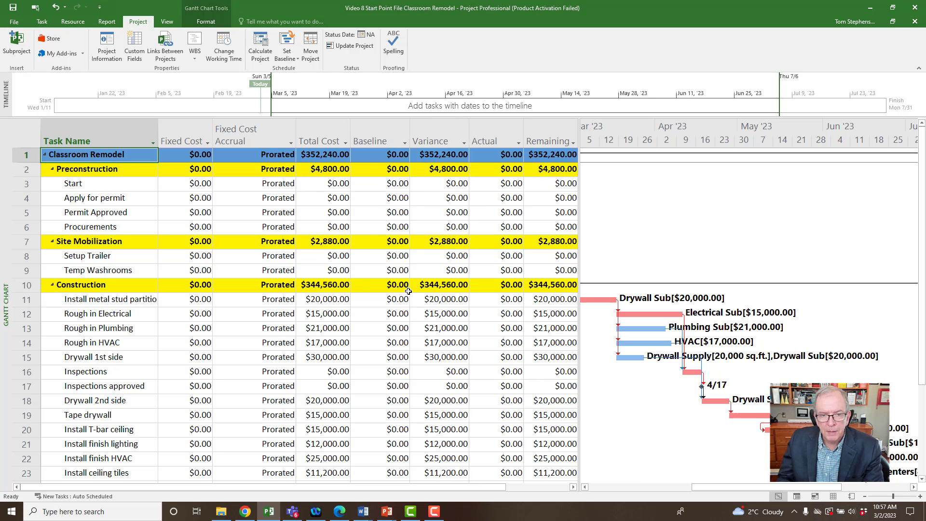
click(384, 137)
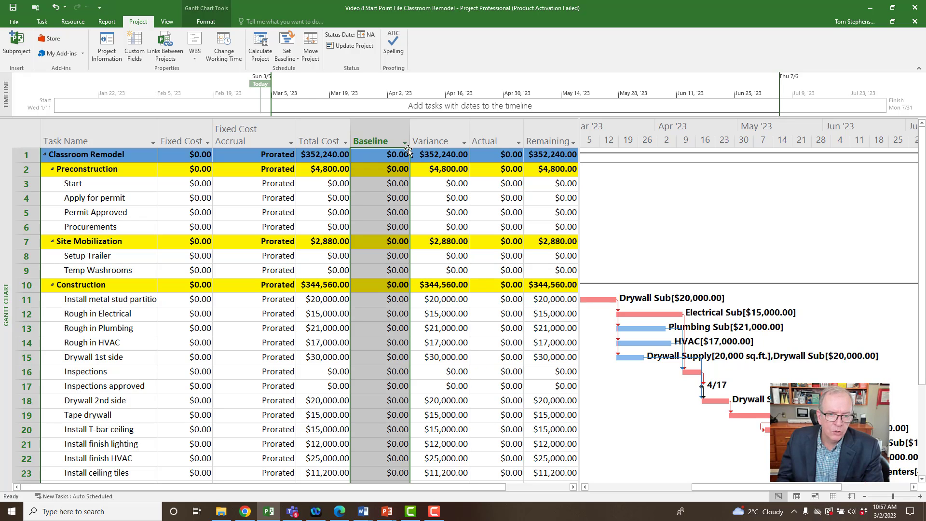
click(441, 138)
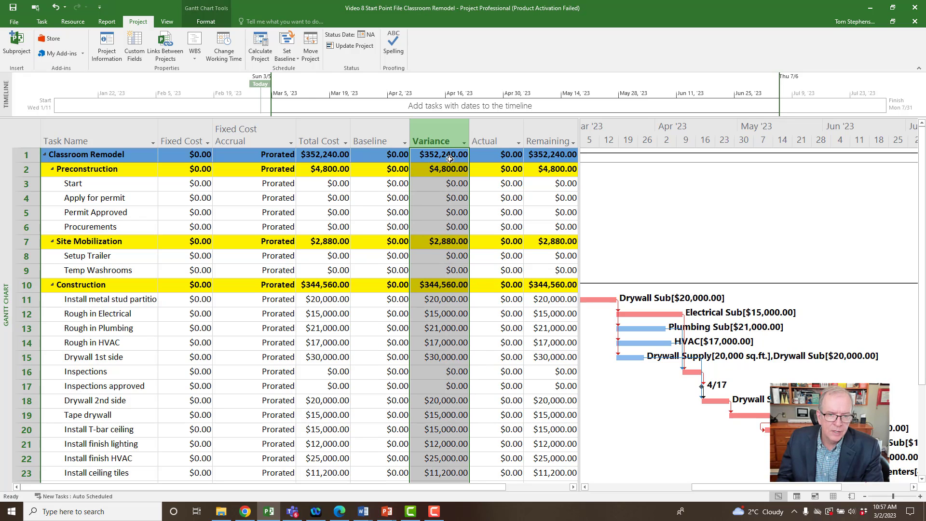
click(379, 135)
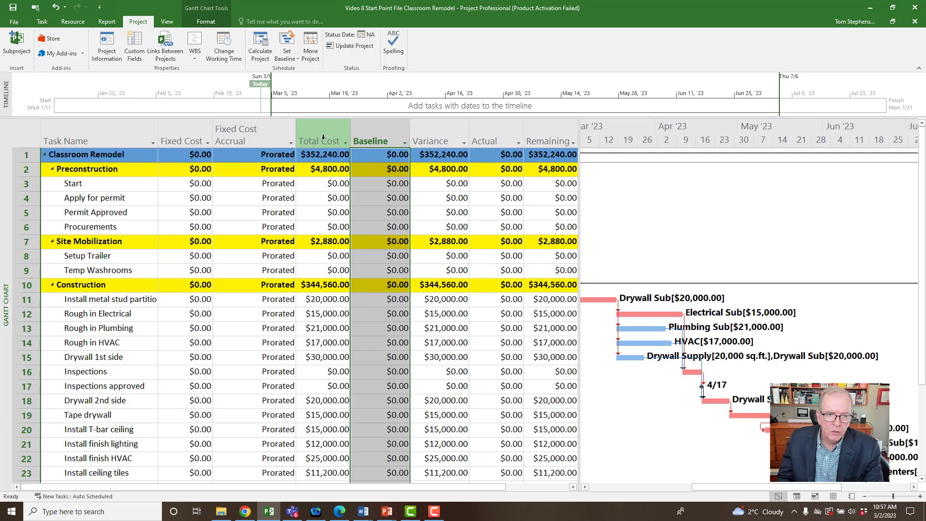
click(439, 136)
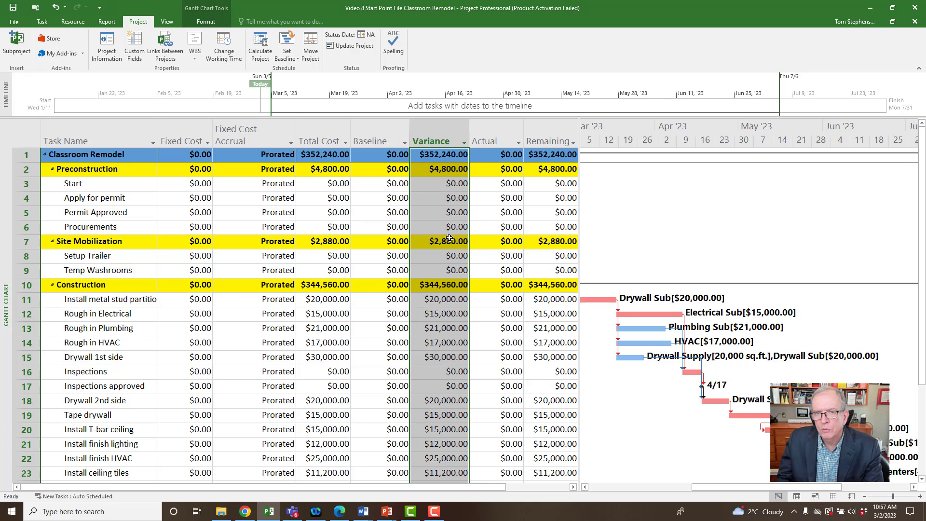
- Show the Variance table in the task sheet and examine the Baseline Start and Baseline Finish columns
click(26, 134)
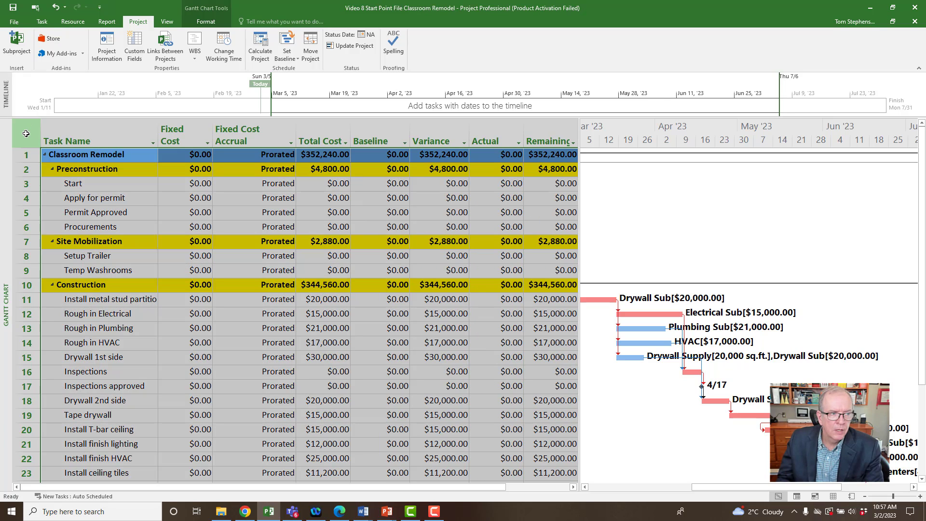
right_click(26, 134)
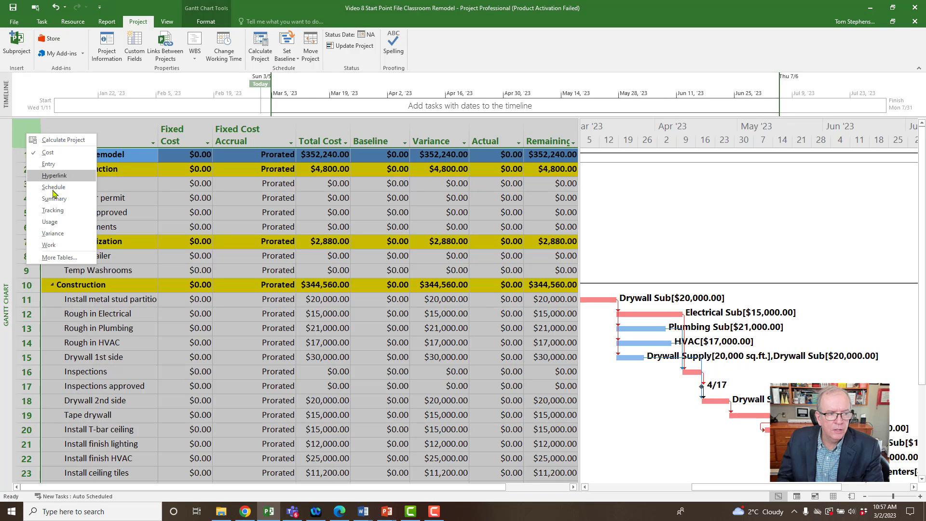
click(55, 234)
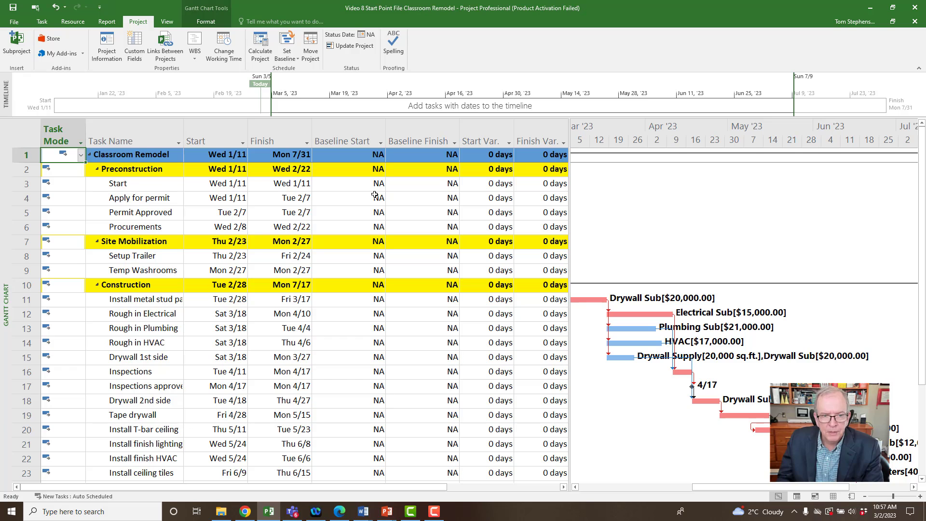
click(357, 133)
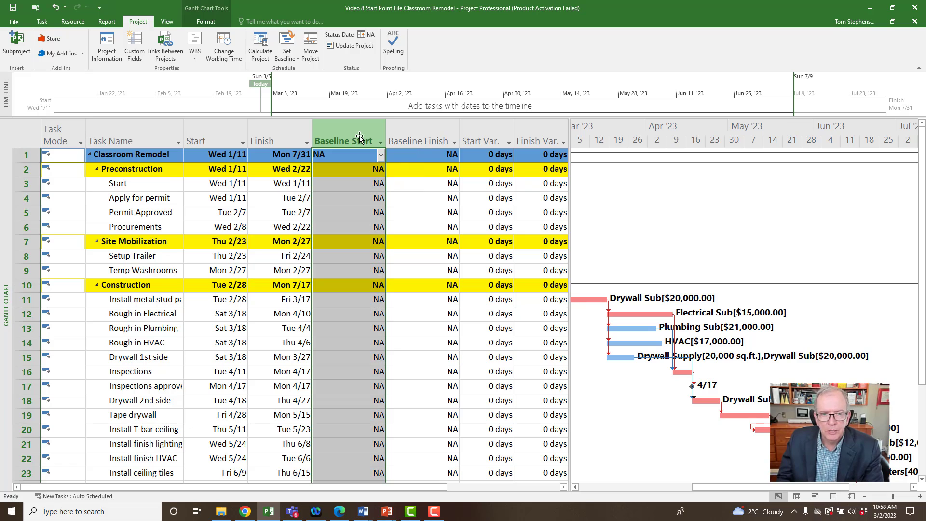
click(427, 139)
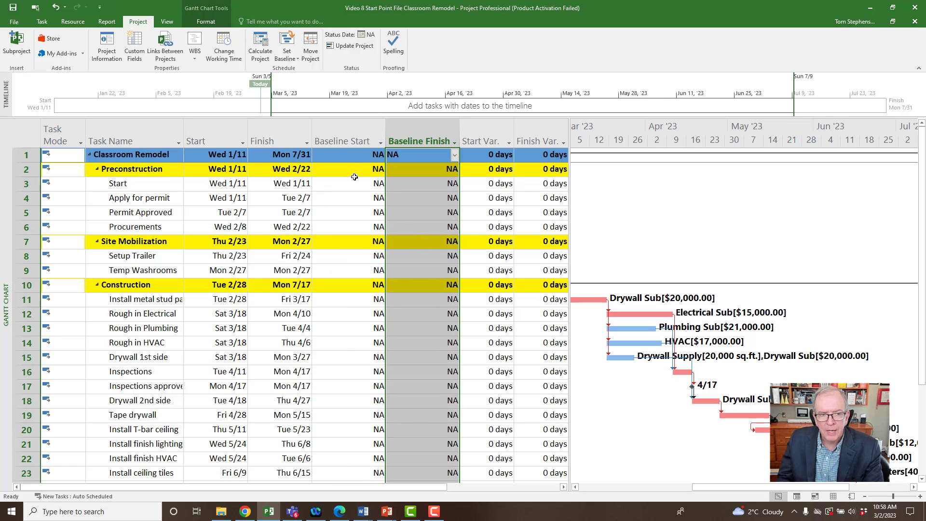
- Compare the Start and Finish columns with their baseline counterparts and check the Start Var. column
click(241, 135)
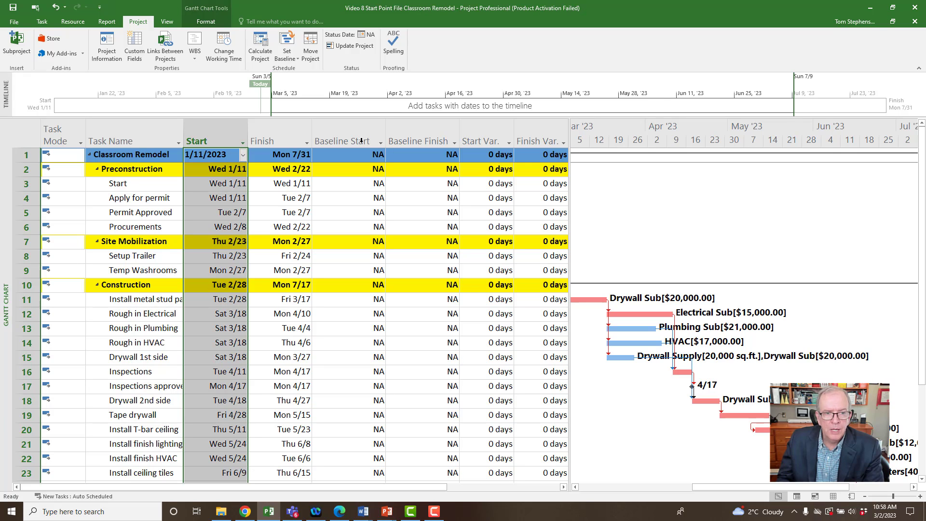
click(344, 140)
click(278, 135)
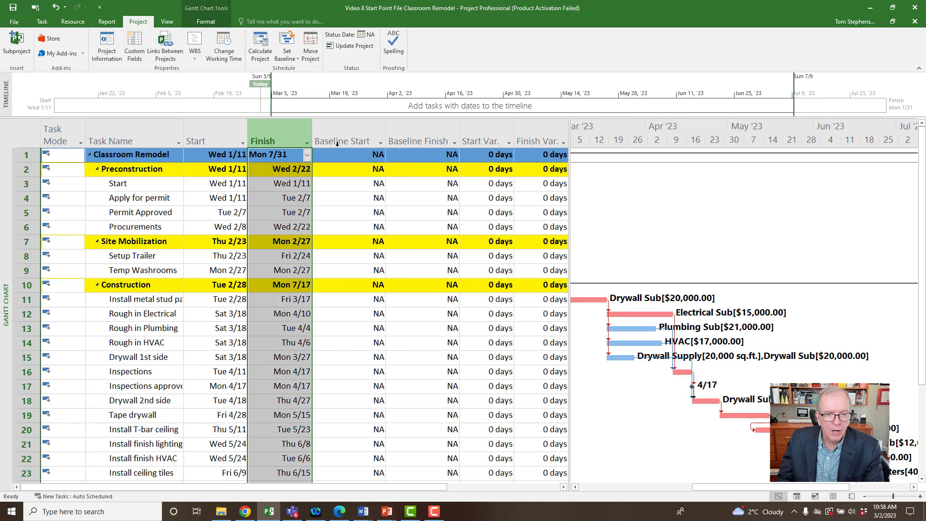
click(419, 139)
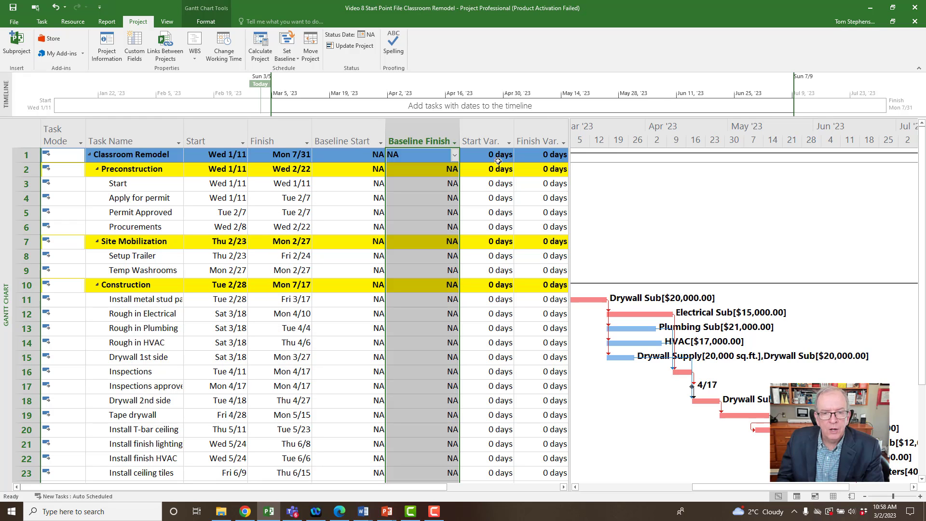
click(482, 141)
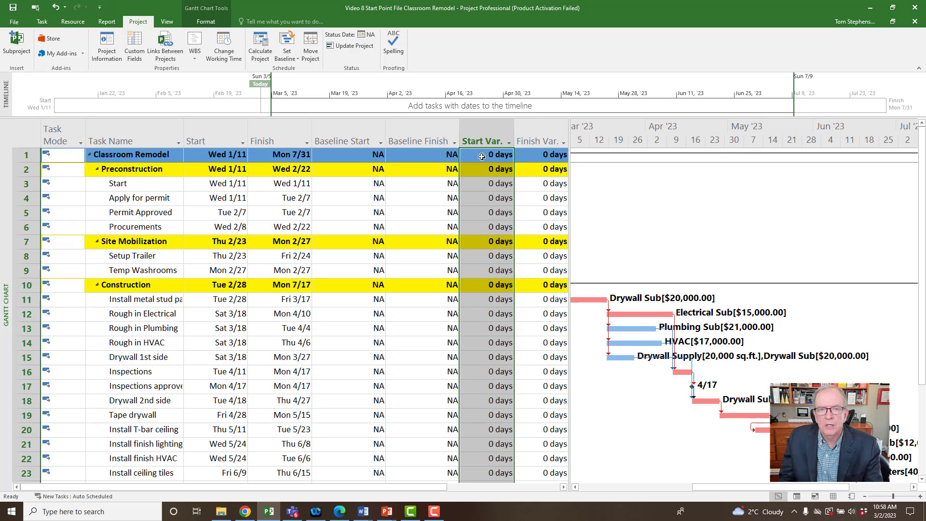
click(430, 293)
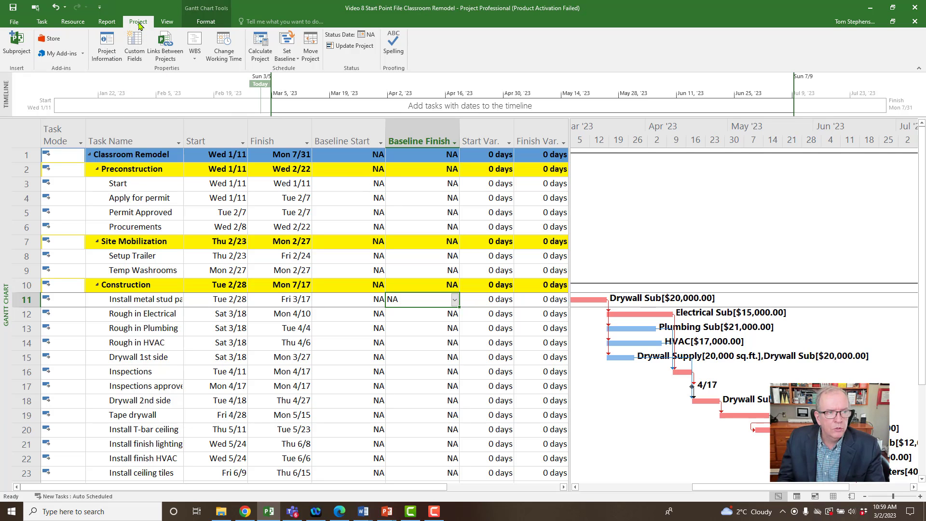
- Check the project's start and finish dates in the project information again and close it without changes
click(107, 48)
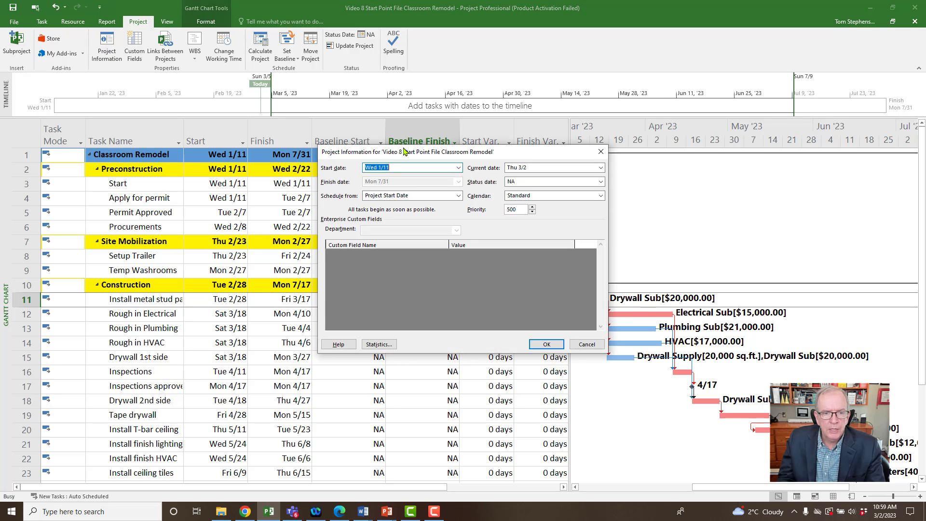
drag(404, 151, 295, 106)
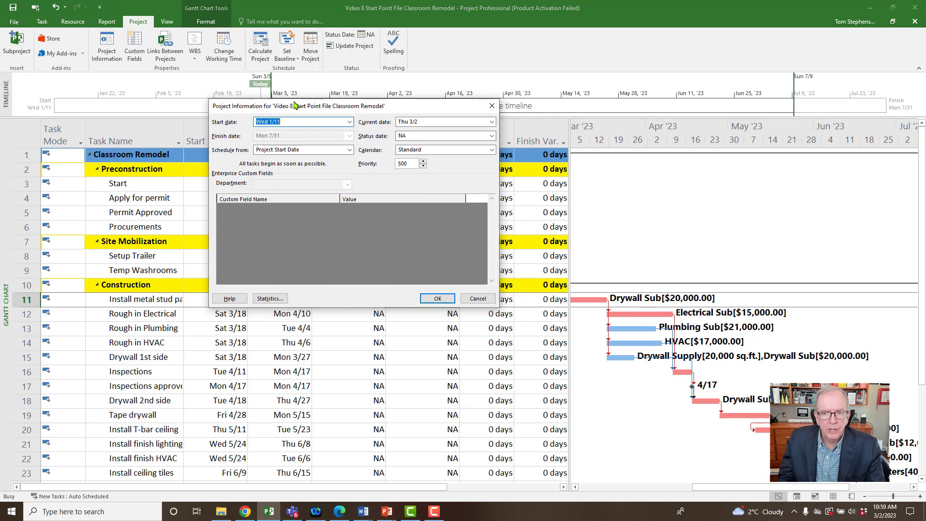
click(578, 493)
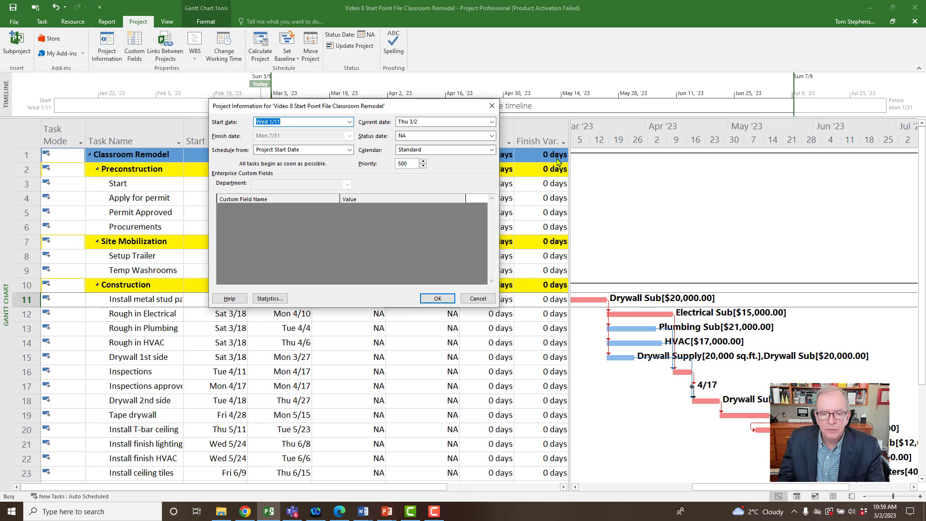
click(491, 106)
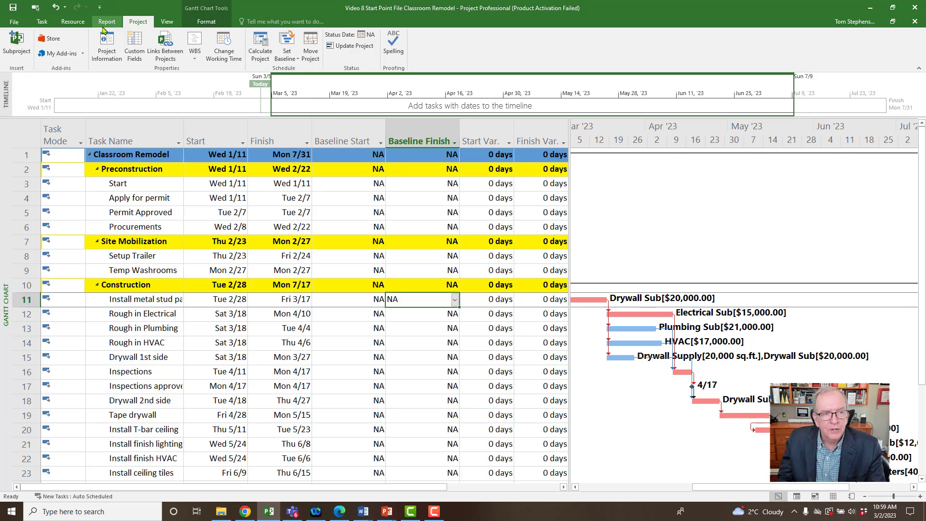
- Set the baseline named Baseline for the entire project
click(285, 58)
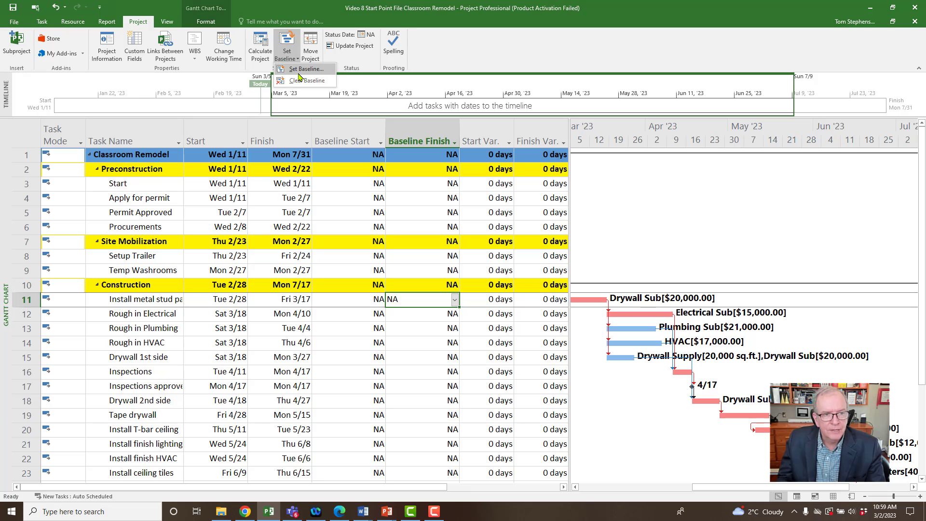
click(300, 72)
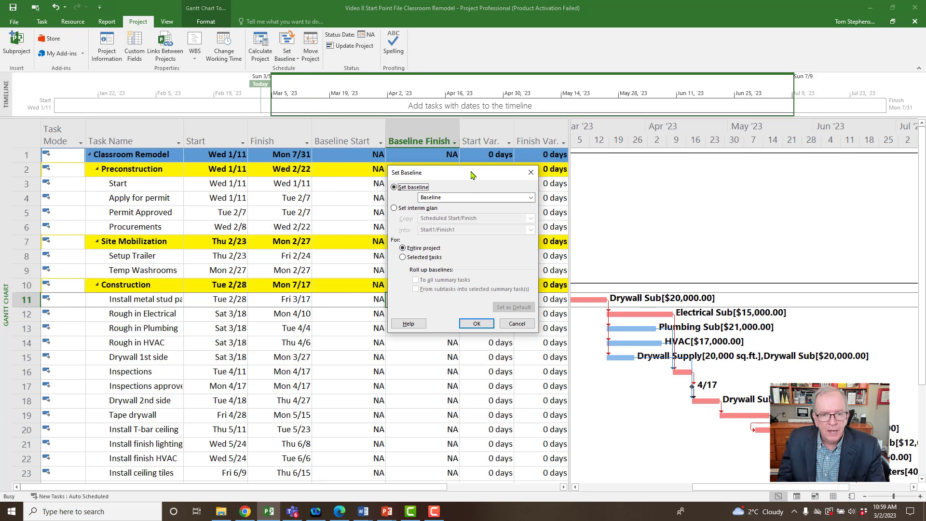
drag(478, 147, 703, 148)
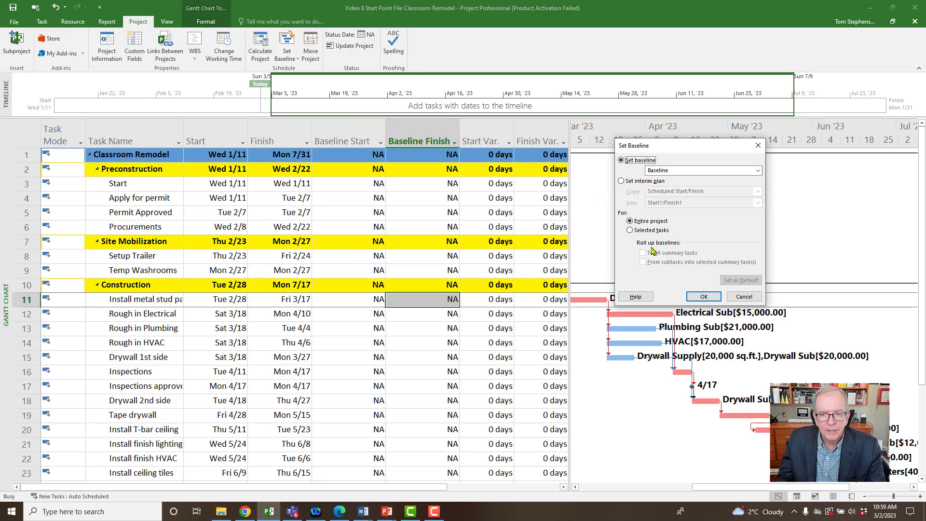
click(704, 296)
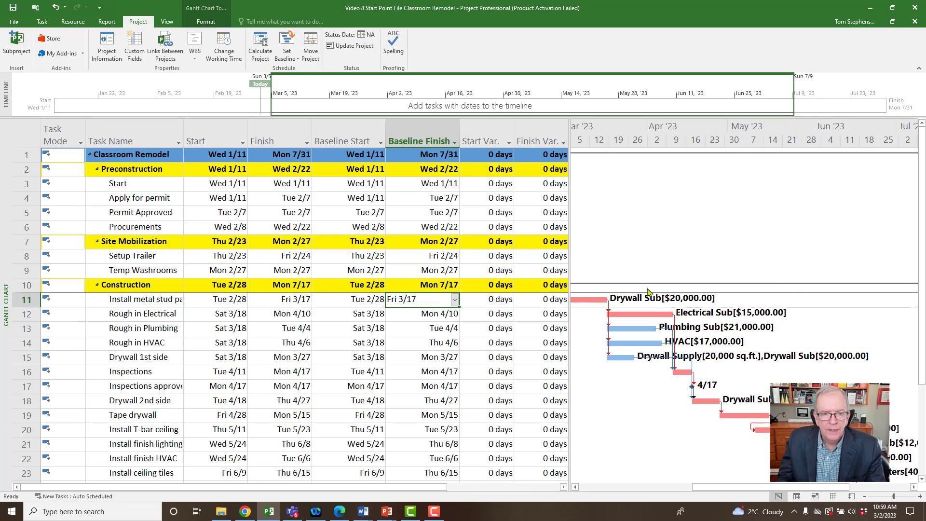
- Compare the scheduled Start and Finish columns with the newly saved Baseline Start and Baseline Finish columns
click(208, 141)
click(344, 138)
click(277, 137)
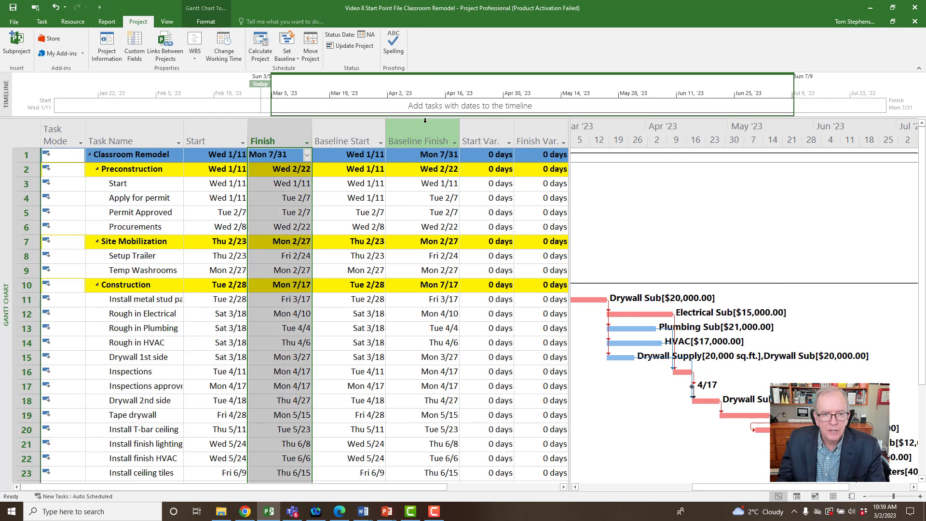
click(425, 127)
- Display the Cost table and check the Baseline cost column against Total Cost after saving the baseline
click(24, 132)
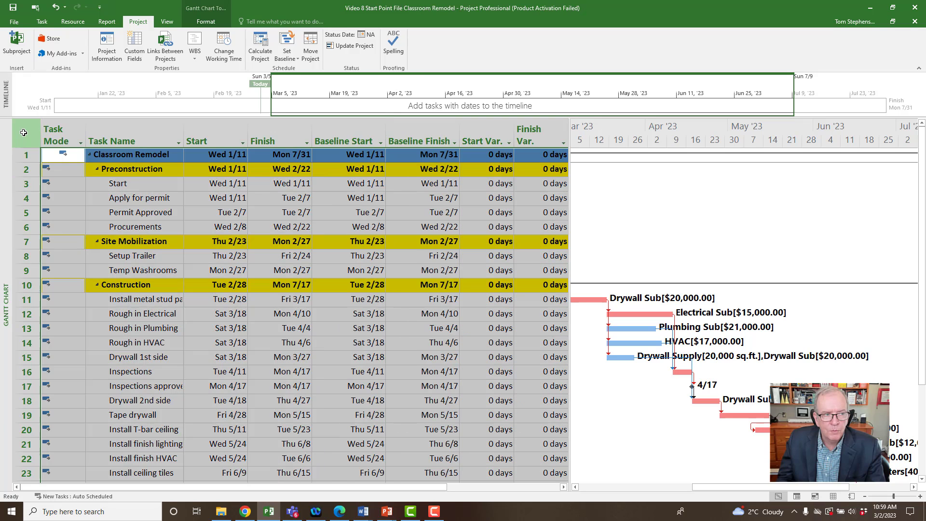
right_click(23, 133)
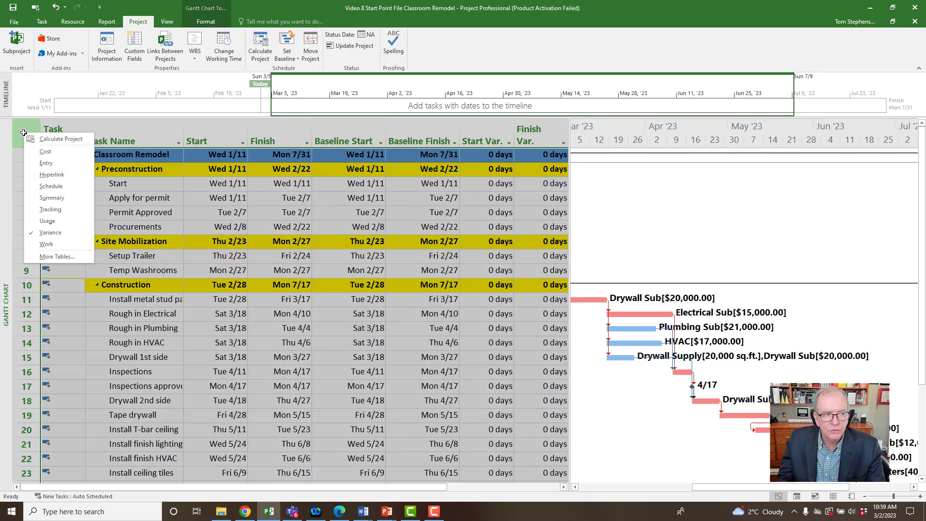
click(46, 152)
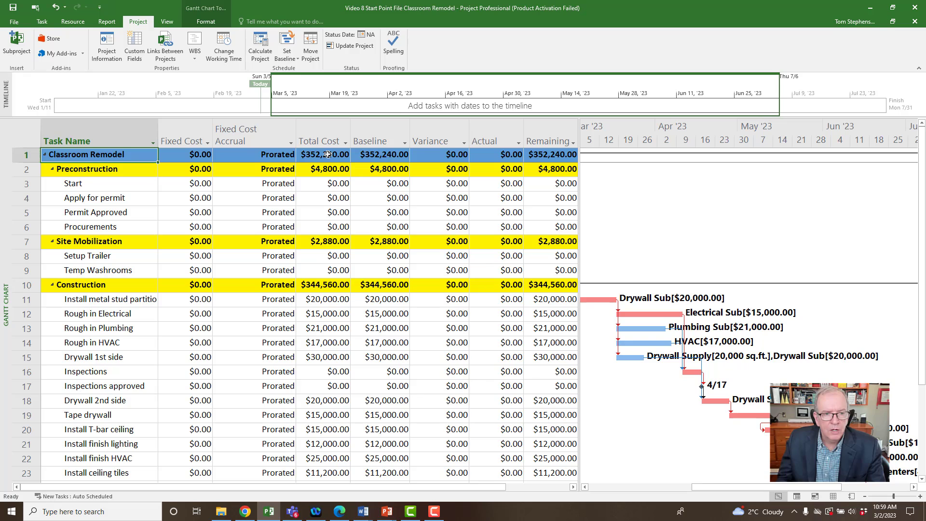
click(377, 138)
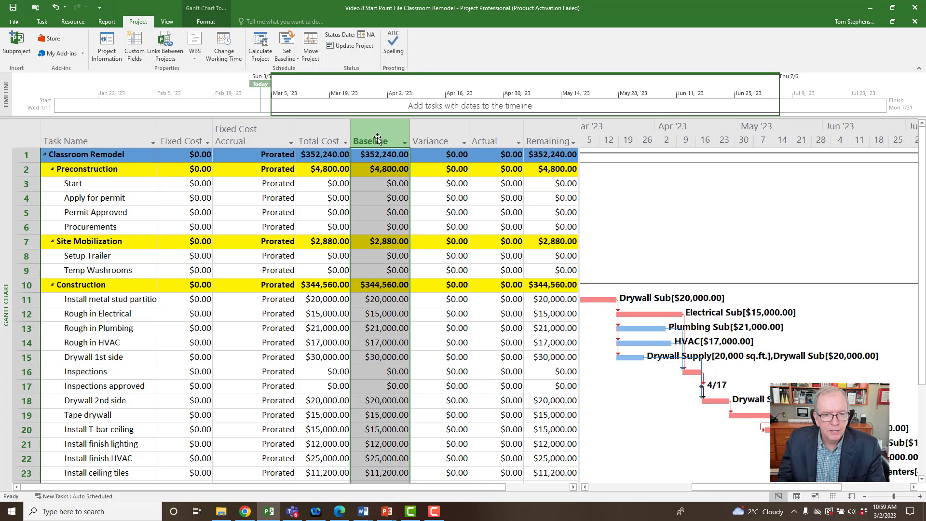
- Return the task sheet to the Entry table
click(23, 139)
right_click(23, 139)
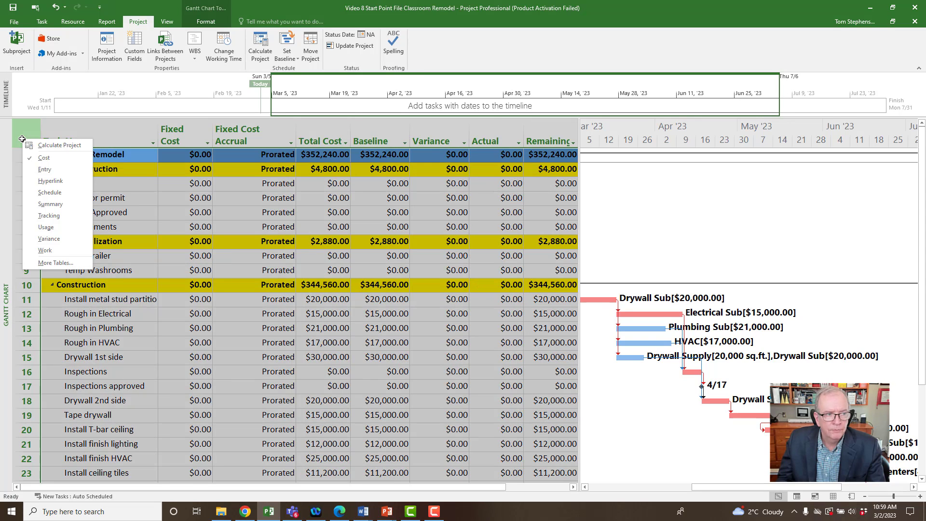
click(44, 170)
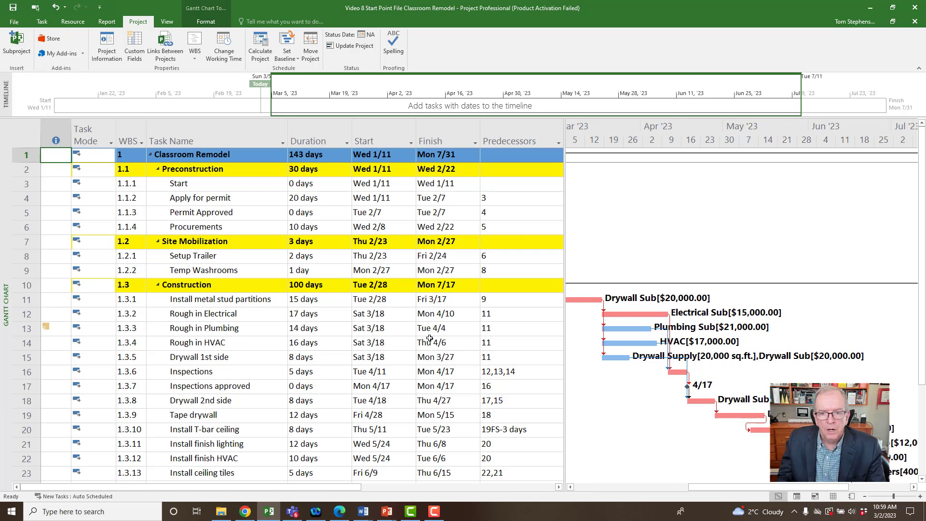
- Set the project's status date to Fri 2/17 (February 17, 2023) in the project information
drag(709, 487, 641, 479)
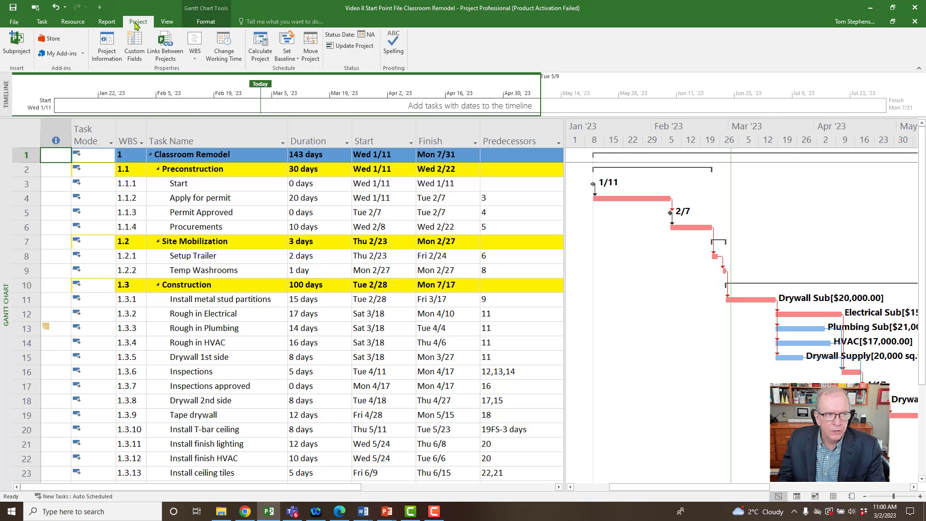
click(117, 45)
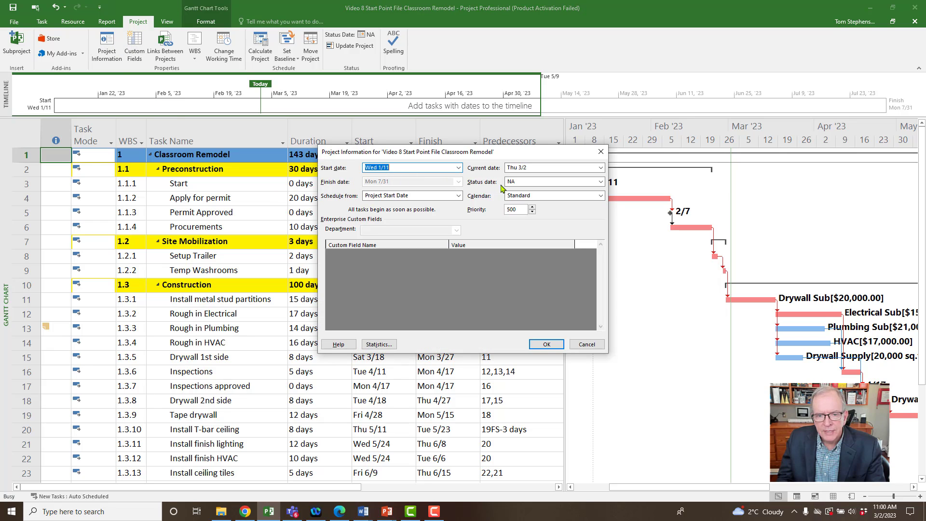
key(ctrl)
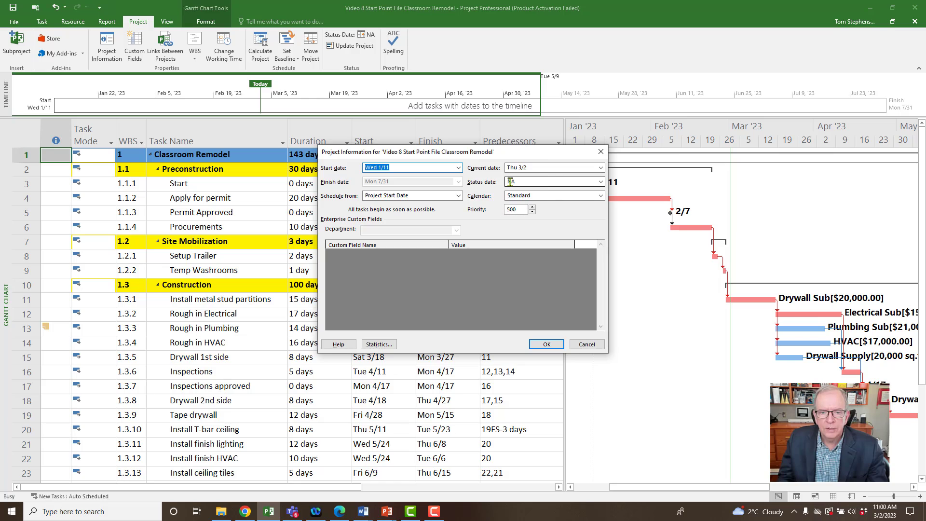
key(ctrl)
click(601, 182)
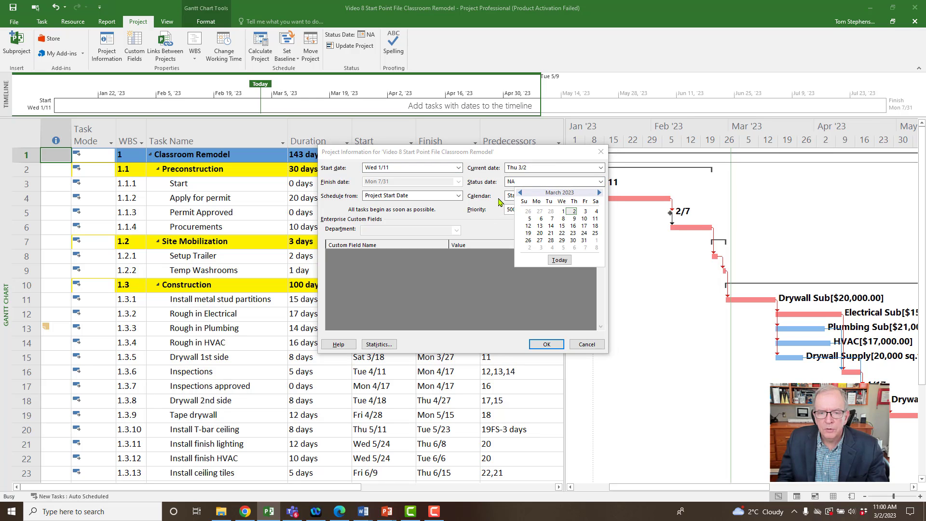
click(520, 193)
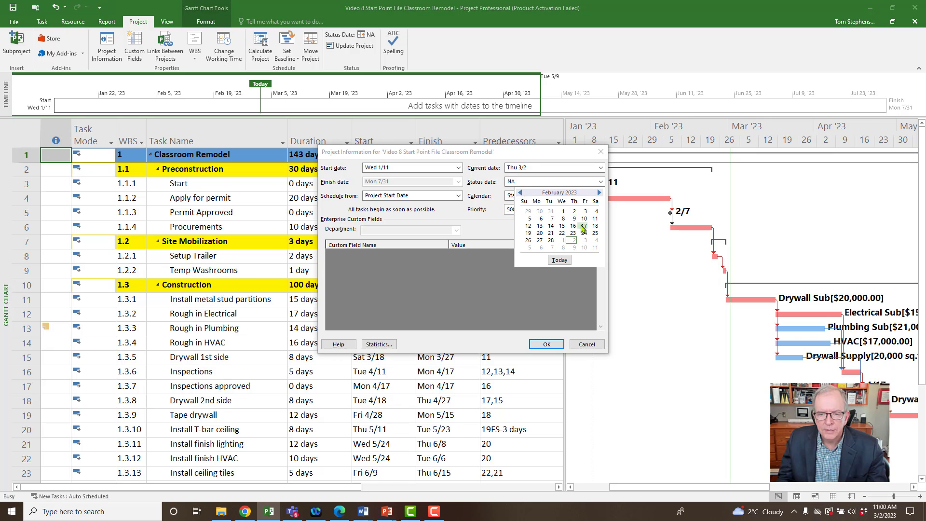
click(584, 226)
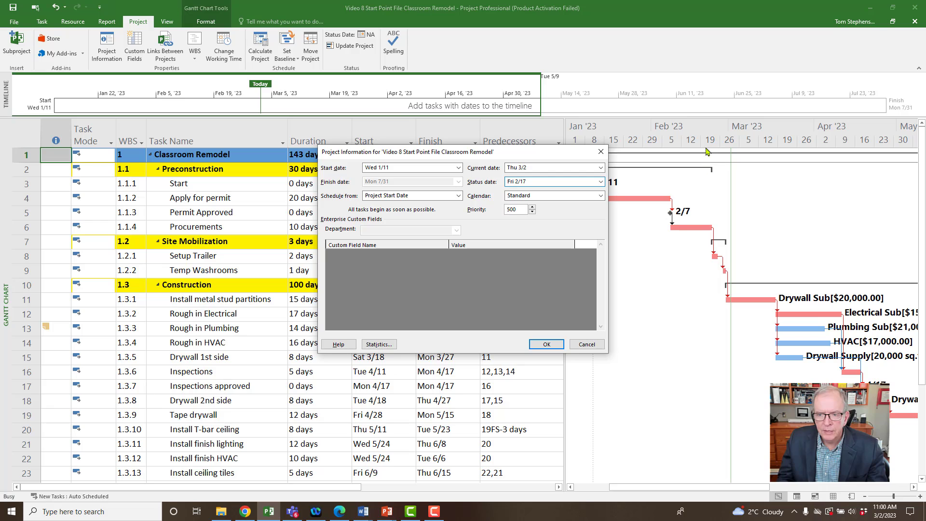
click(538, 346)
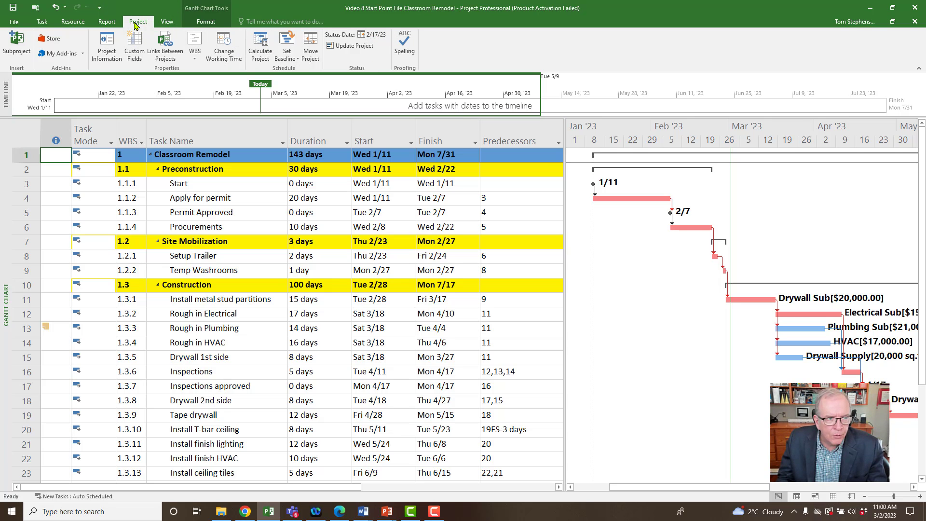
- Check the project's status date in the Status Date dialog and again in the project information, leaving it as is
click(381, 40)
click(509, 247)
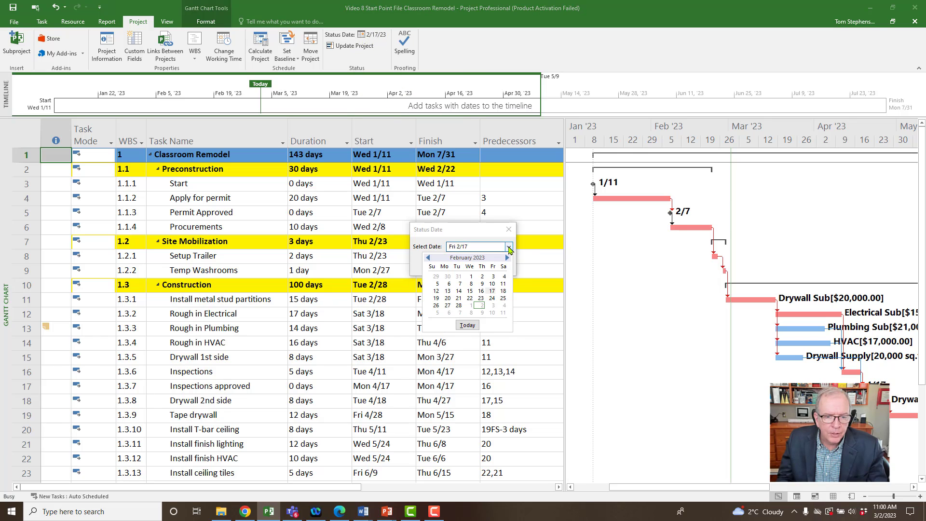
click(510, 231)
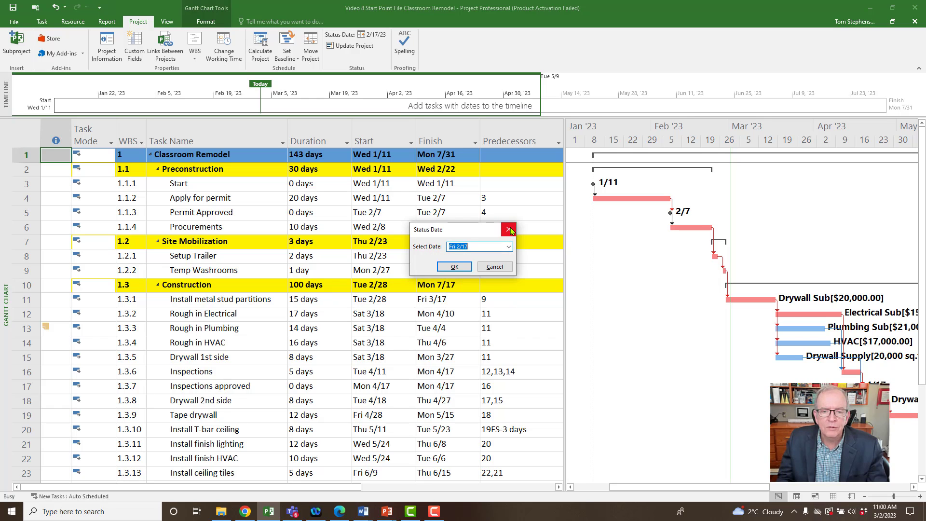
click(510, 230)
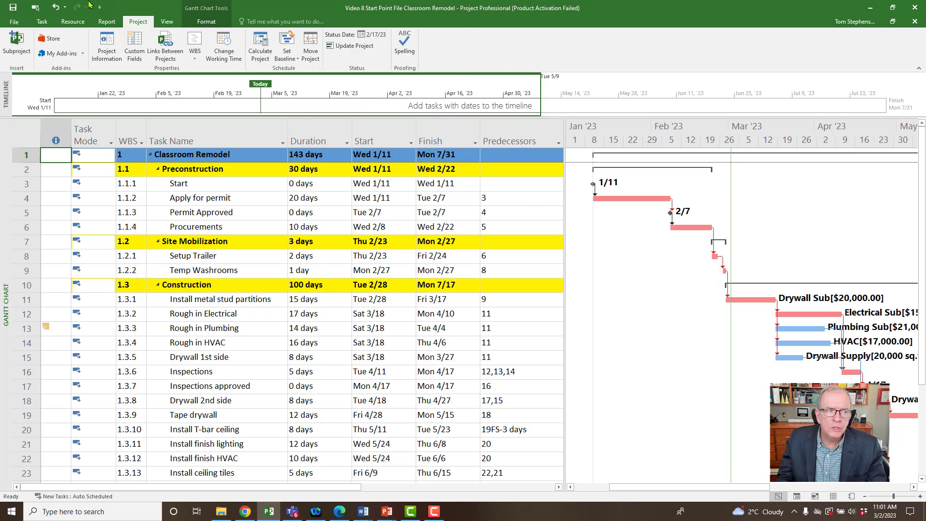
click(108, 41)
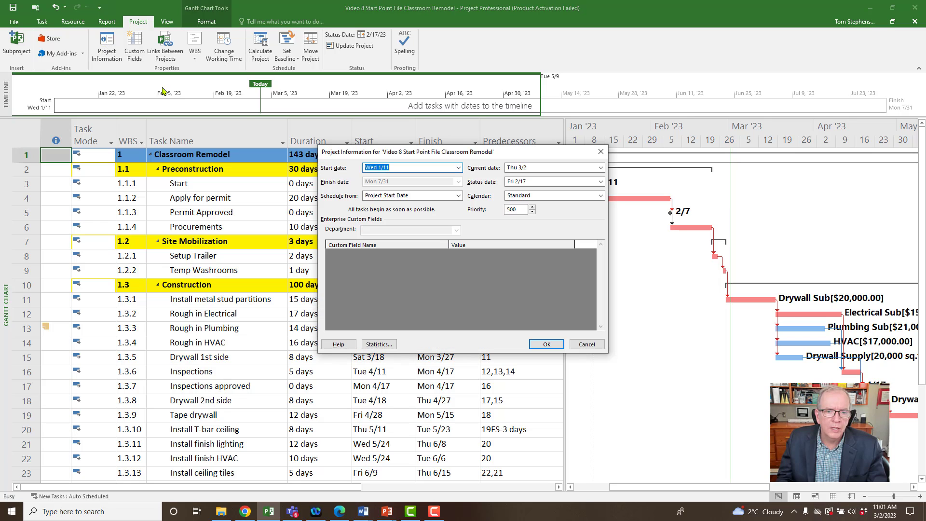
click(600, 152)
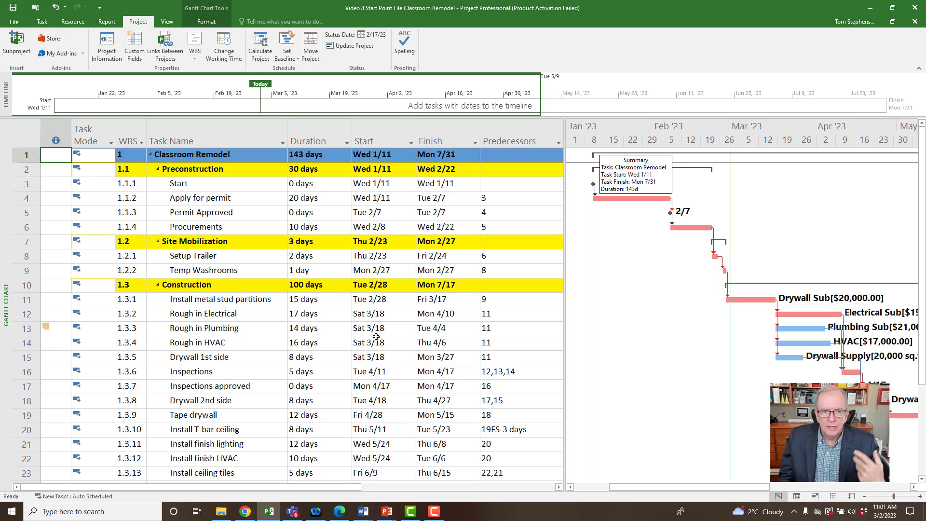
- Format the Gantt chart's Status Date gridline as a solid red line
click(251, 329)
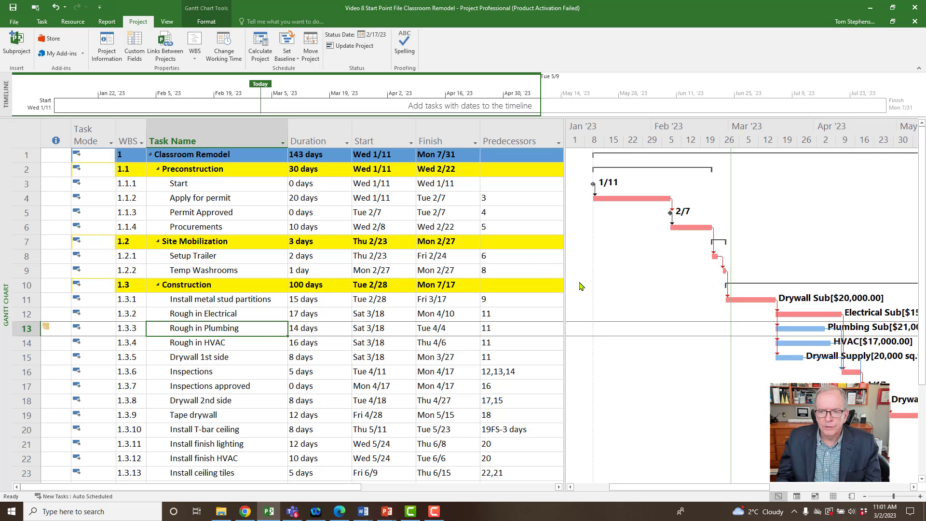
click(526, 316)
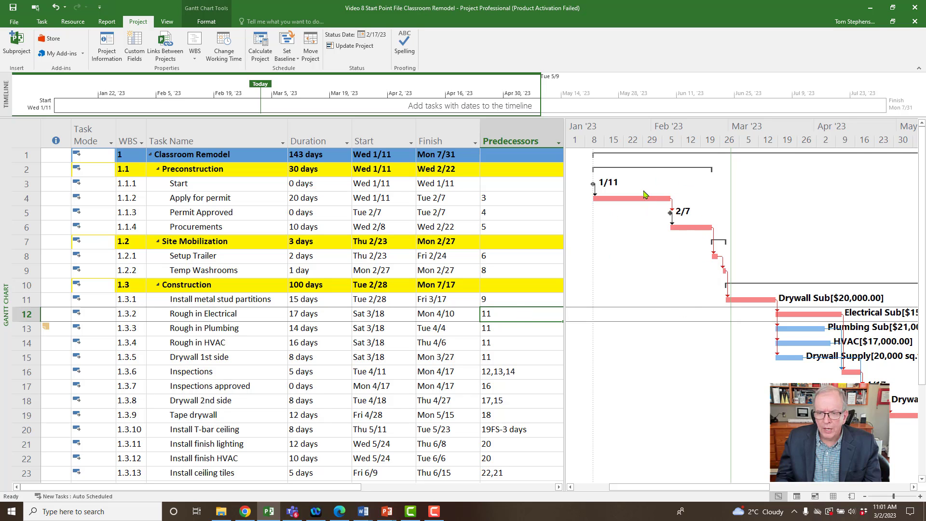
right_click(641, 269)
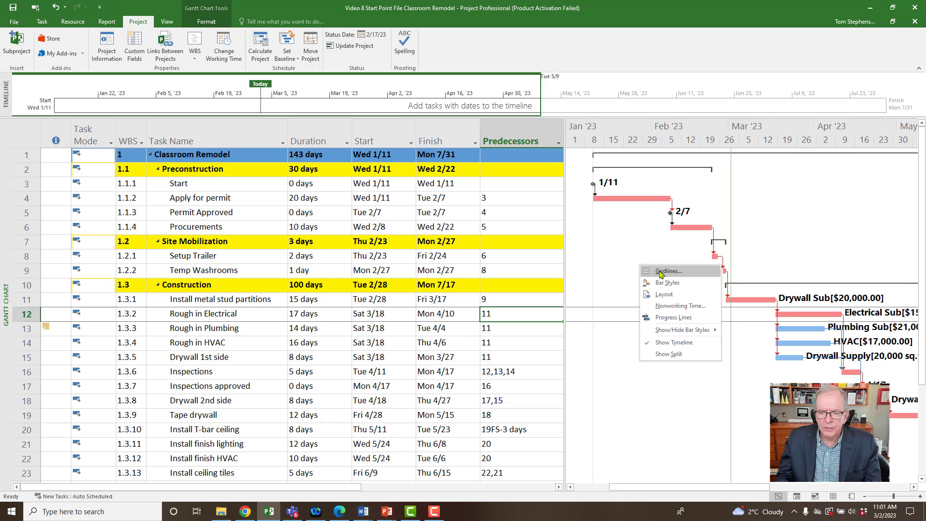
click(660, 272)
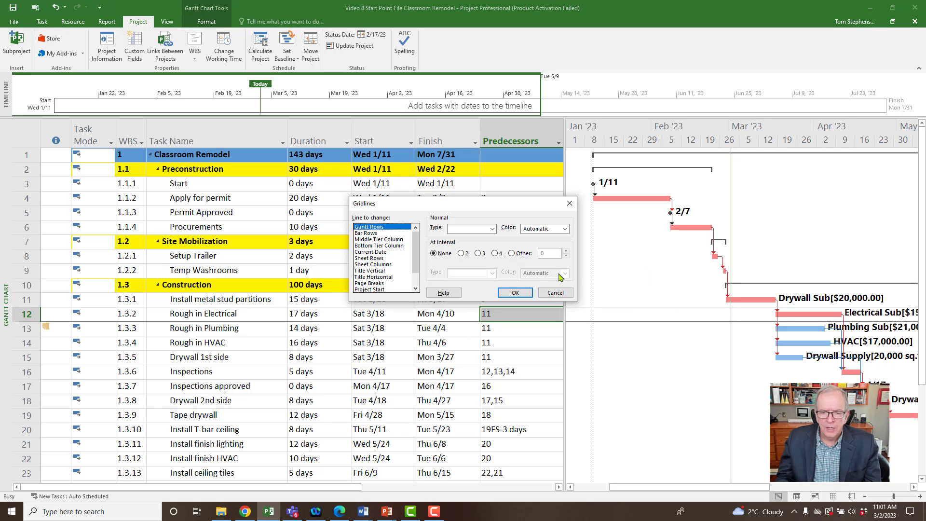
scroll(418, 262, down, 1)
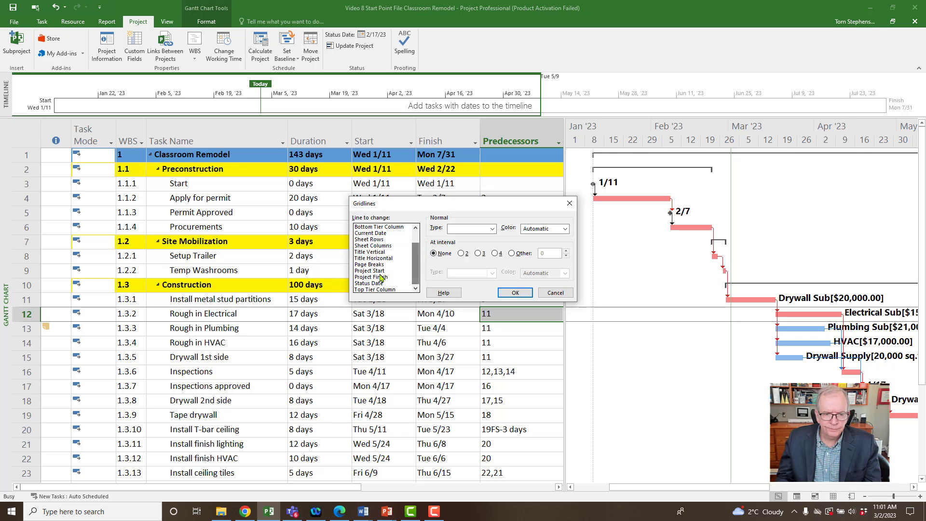
click(366, 285)
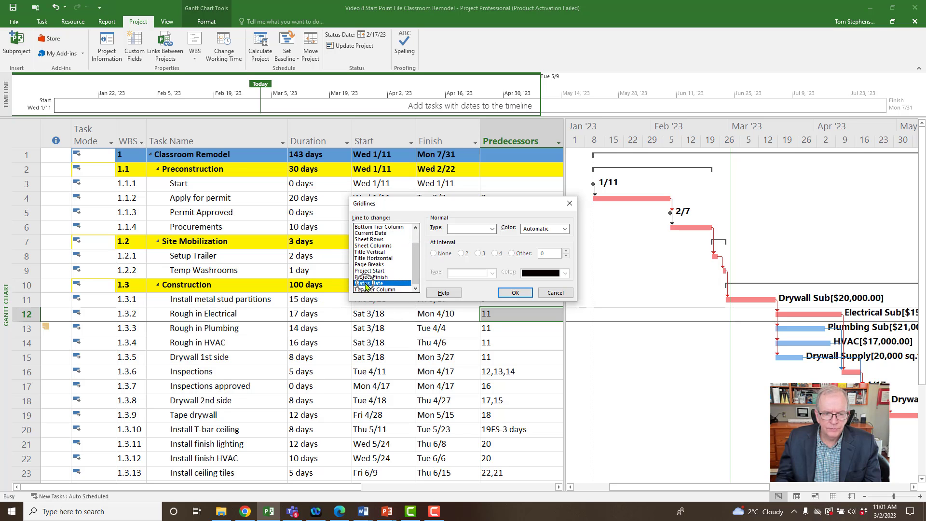
scroll(411, 251, down, 1)
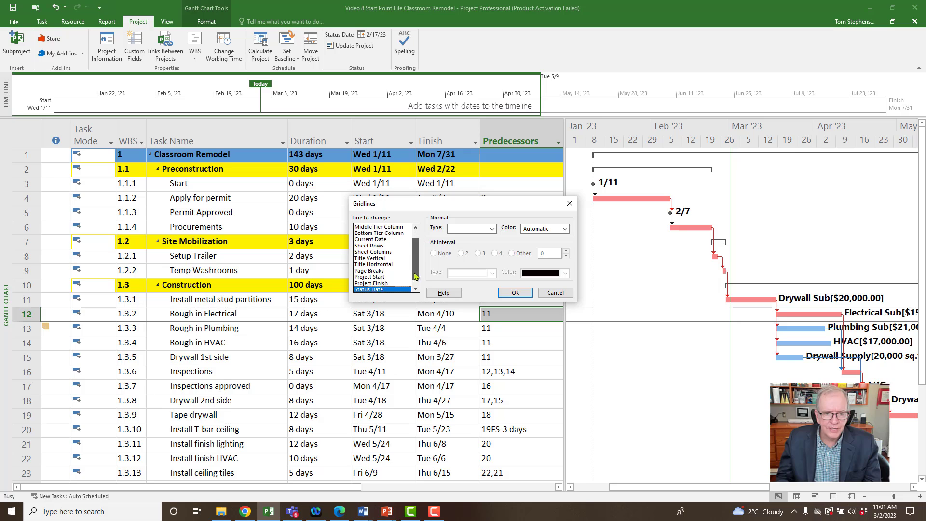
click(381, 283)
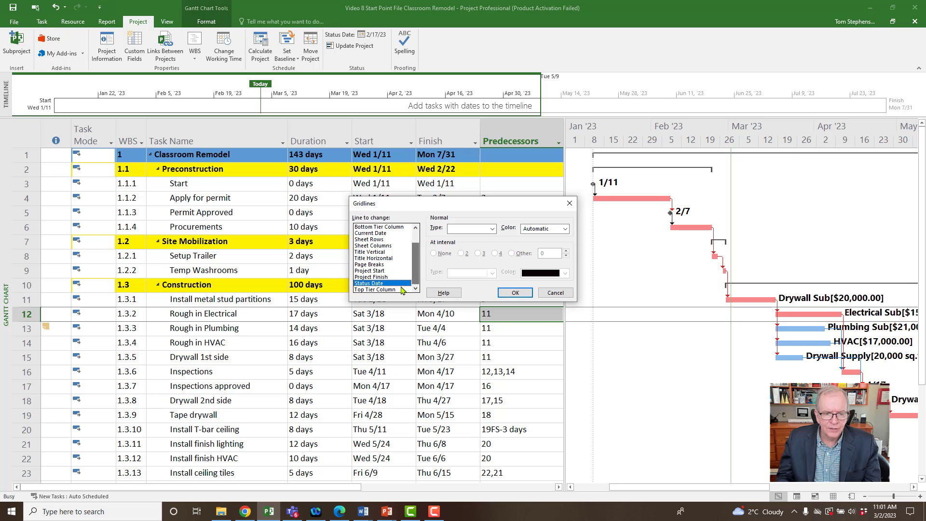
click(492, 229)
click(483, 246)
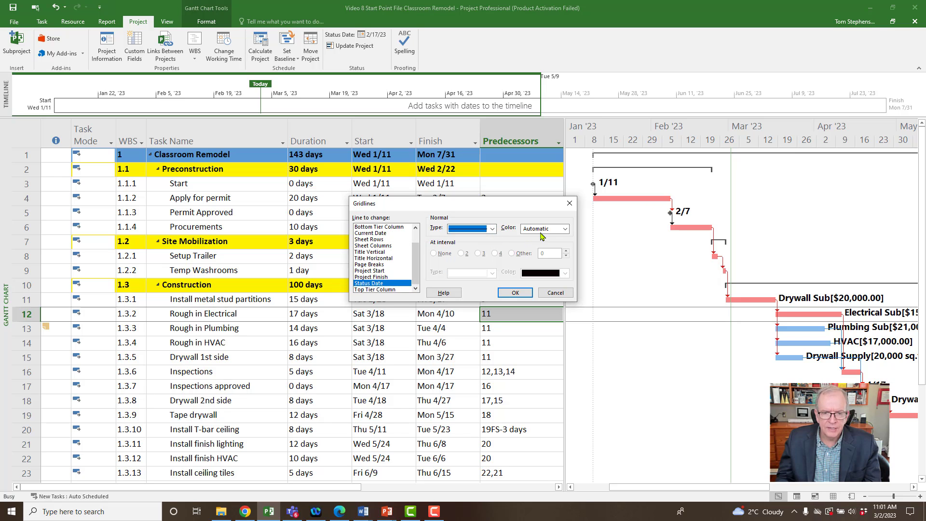
click(564, 229)
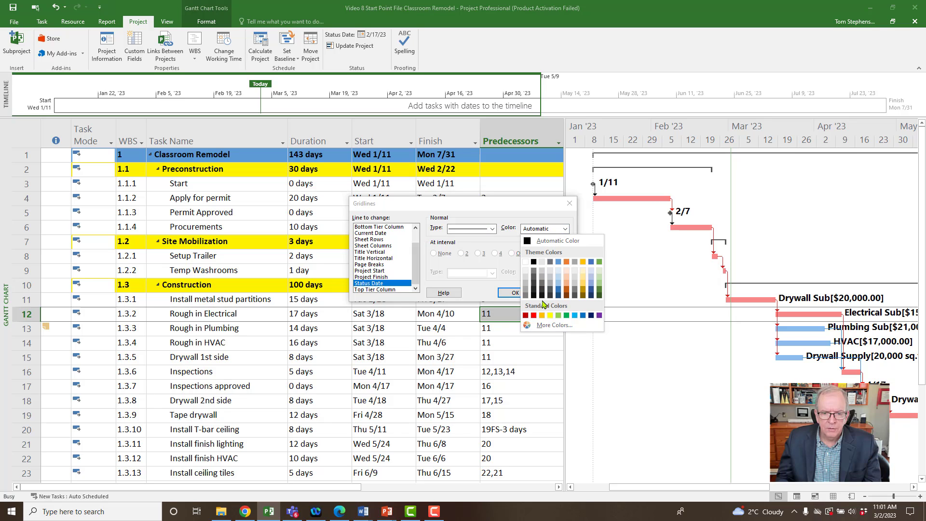
click(533, 316)
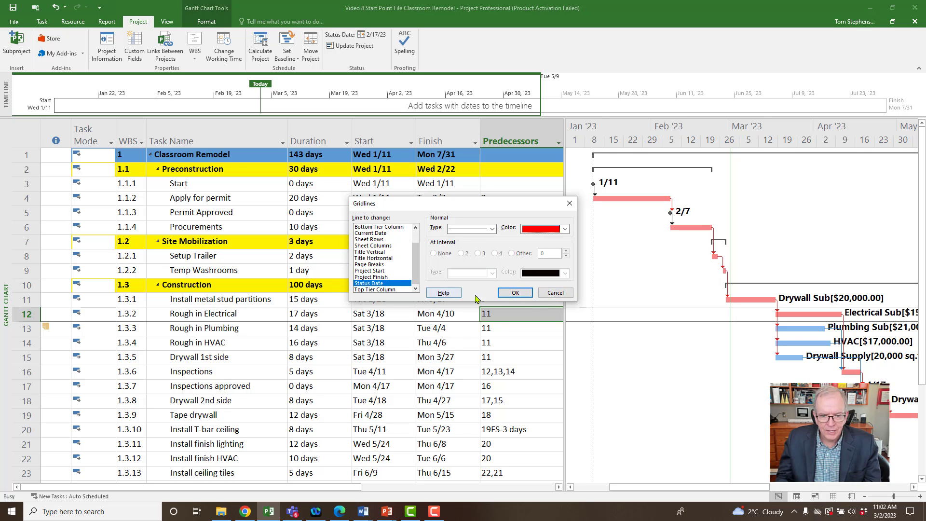
click(514, 294)
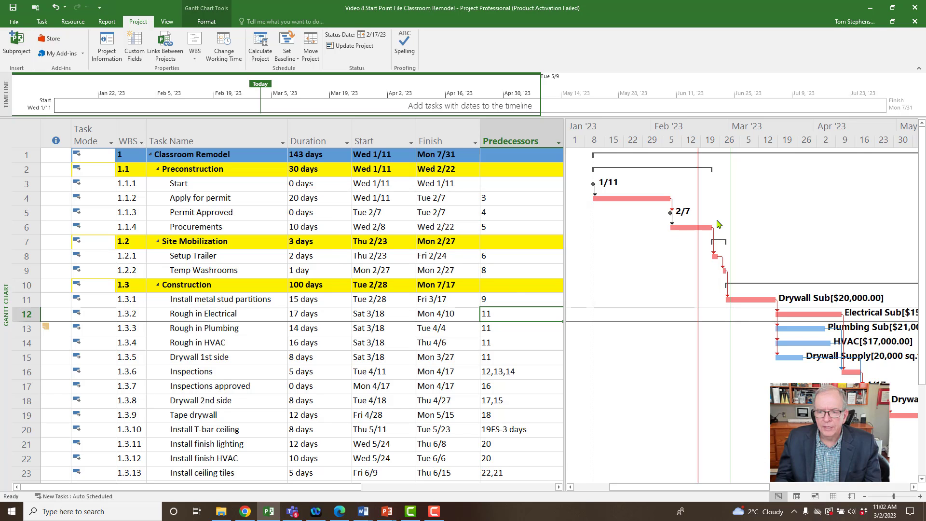
key(ctrl)
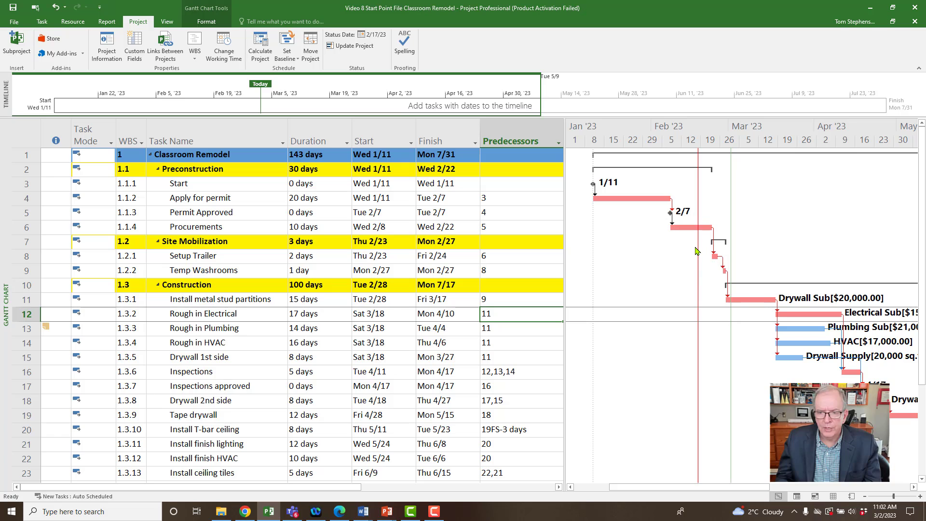
key(ctrl)
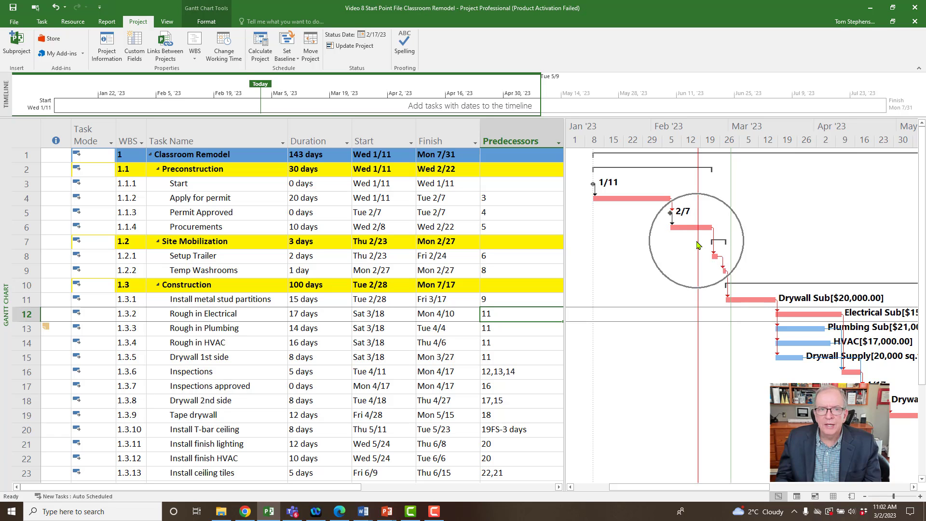
- Draw an arrow on the Gantt chart from the red status date line back to the project start, level with the Setup Trailer task
click(205, 22)
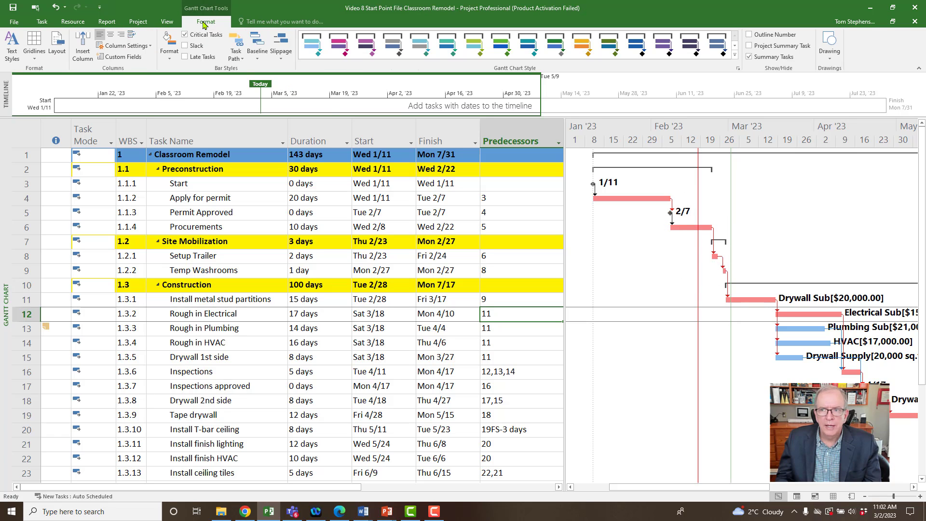
click(829, 60)
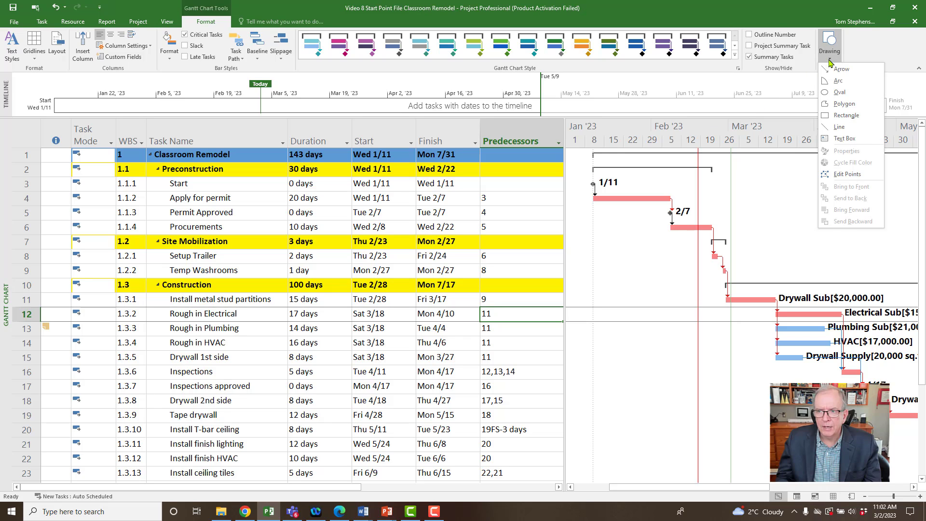
click(842, 69)
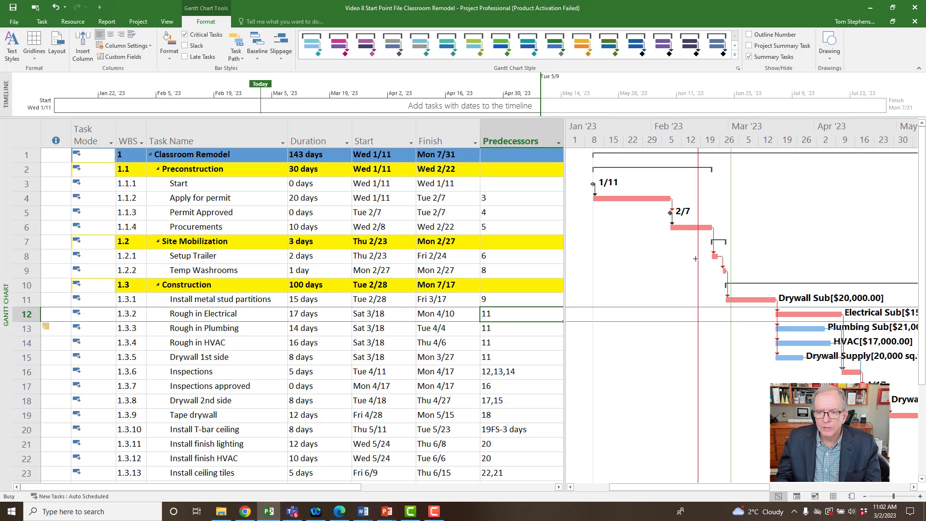
drag(695, 259, 596, 259)
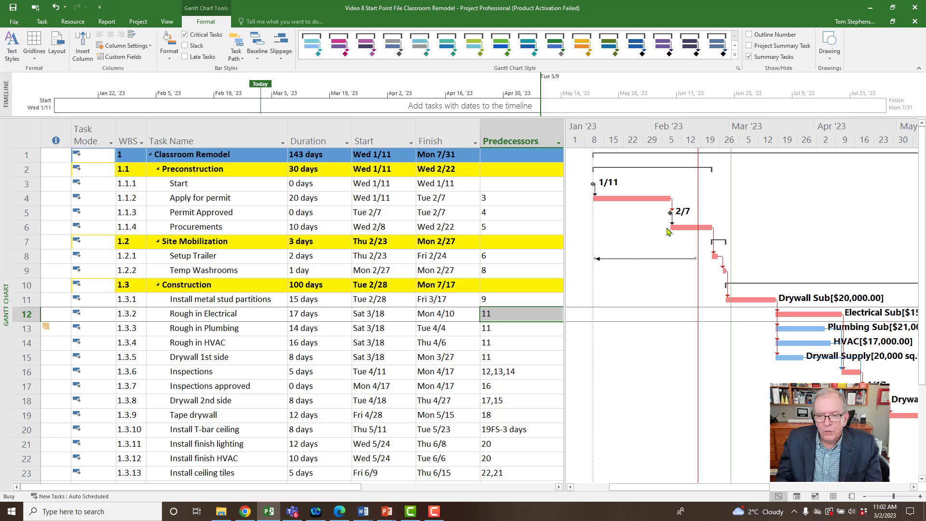
- Switch the task sheet to the Tracking table
click(28, 136)
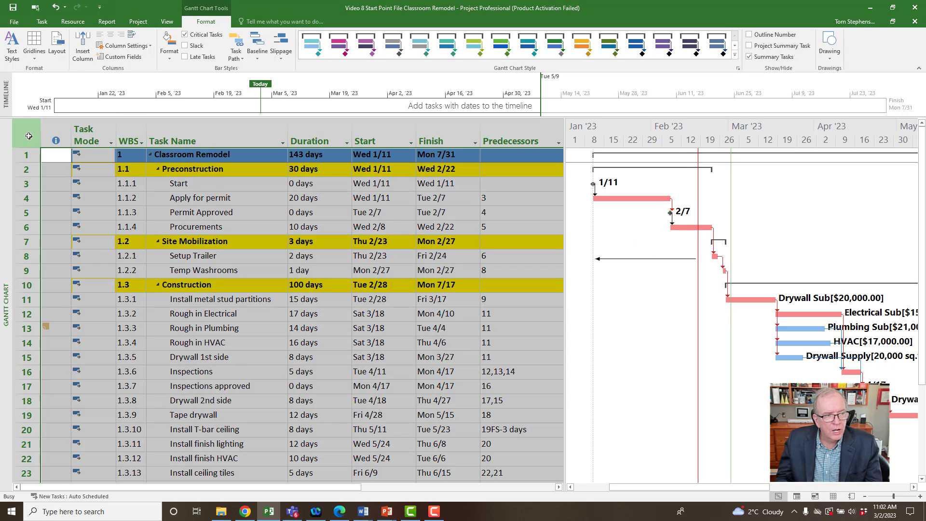
right_click(29, 136)
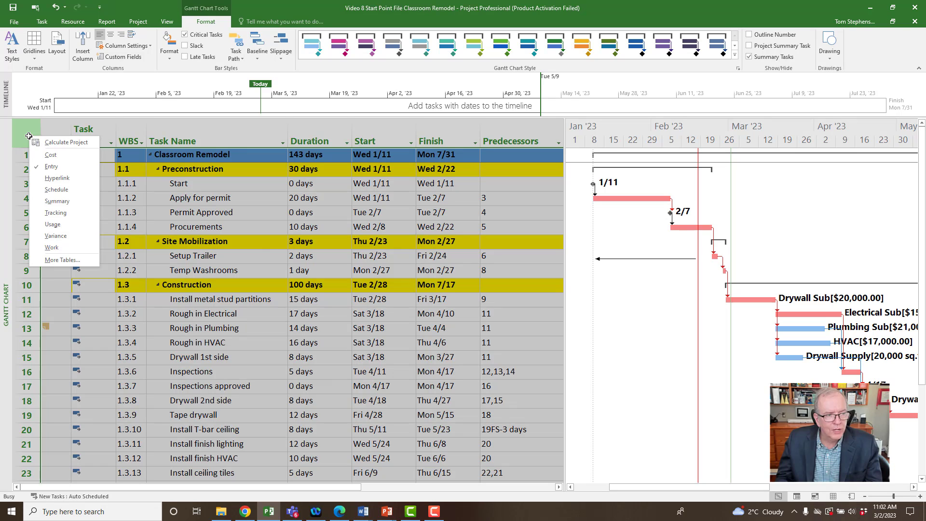
click(56, 213)
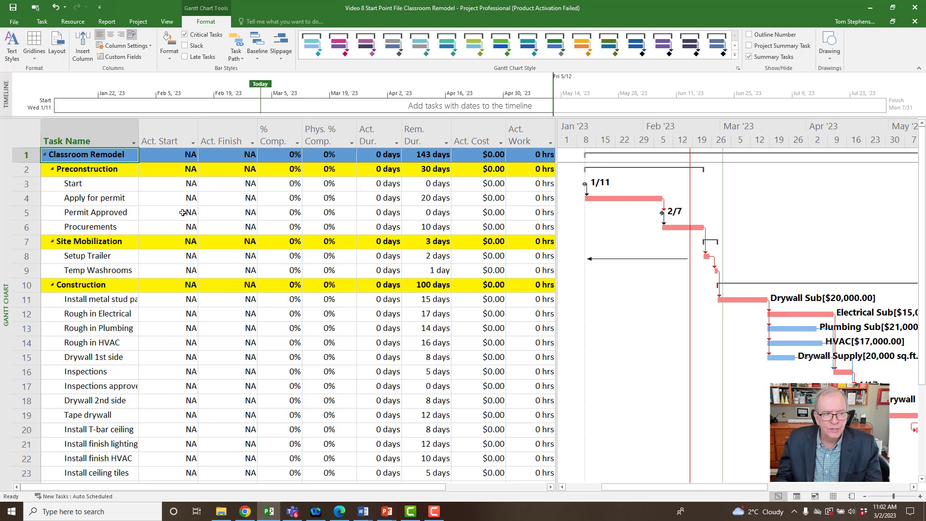
- Set the actual start of the Start milestone under Preconstruction to 1/12/2023
click(179, 187)
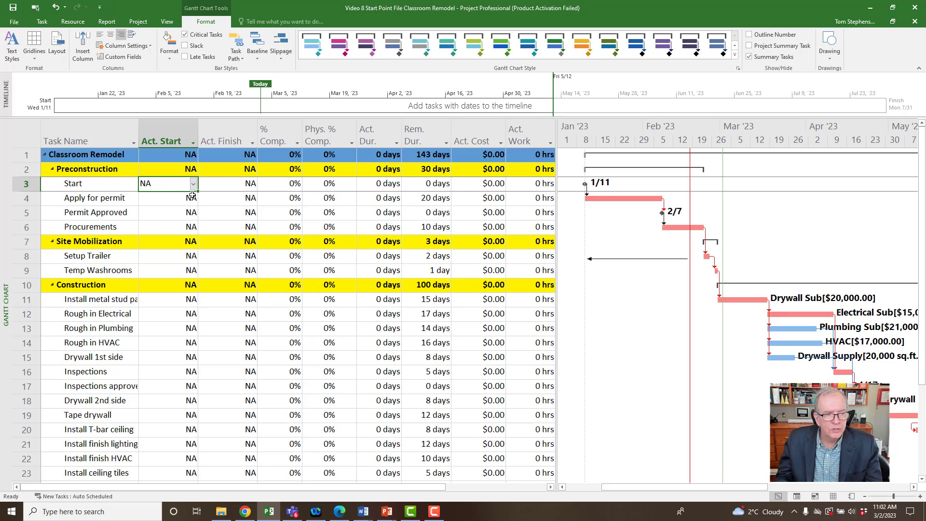
click(193, 185)
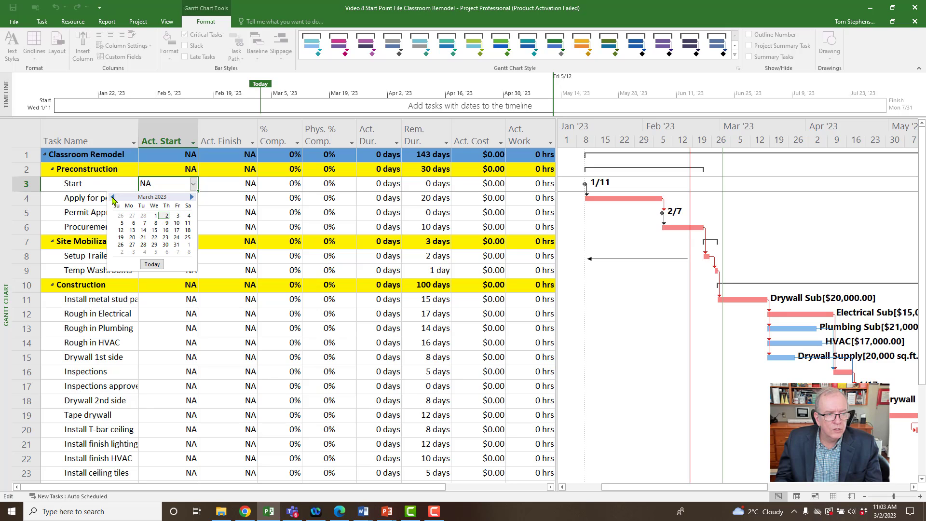
click(113, 198)
click(113, 198)
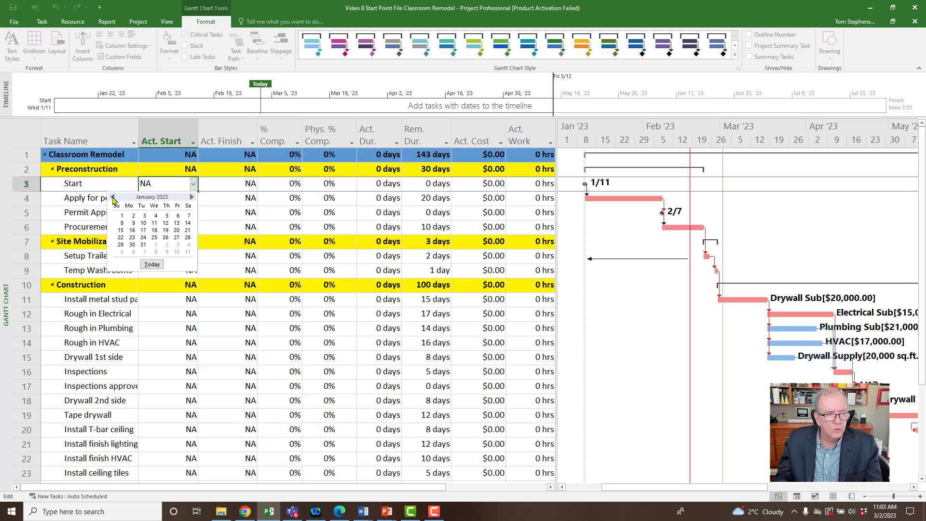
click(167, 224)
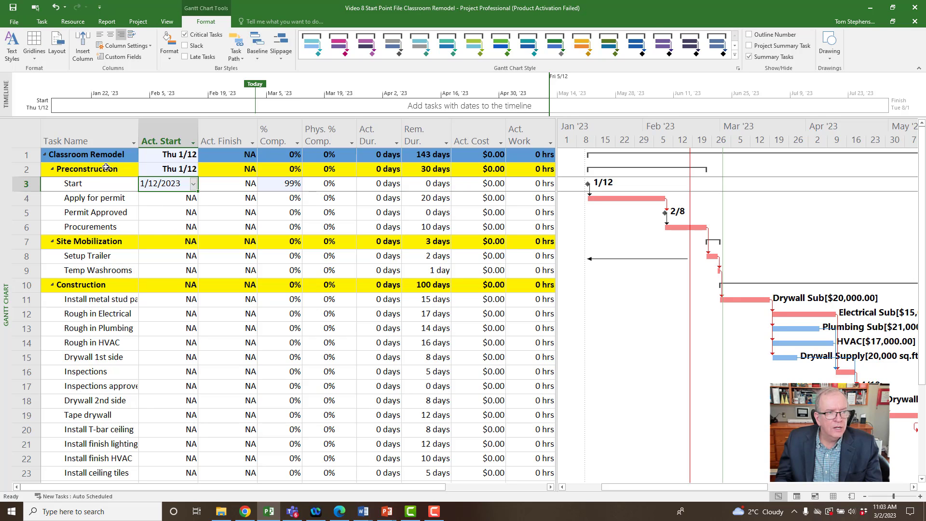
- Set the Start milestone's percent complete to 100%
click(293, 184)
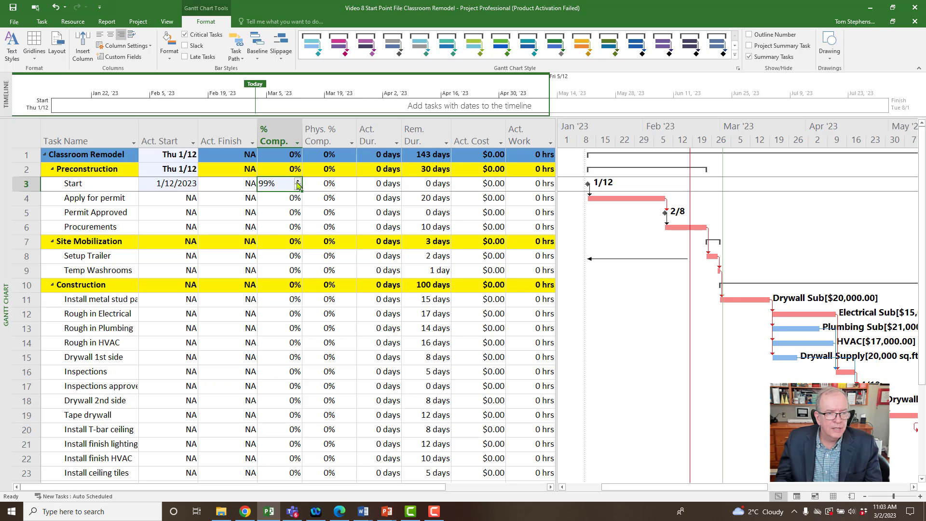
click(297, 181)
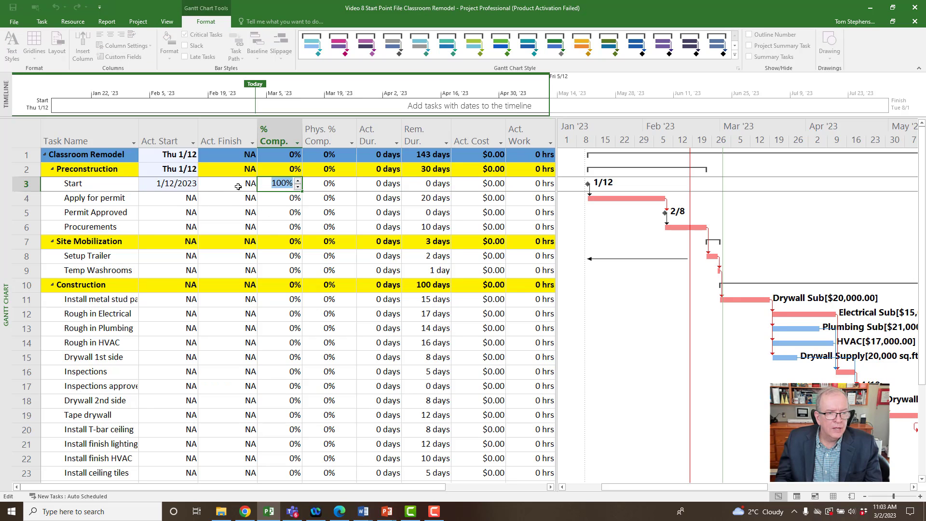
click(166, 202)
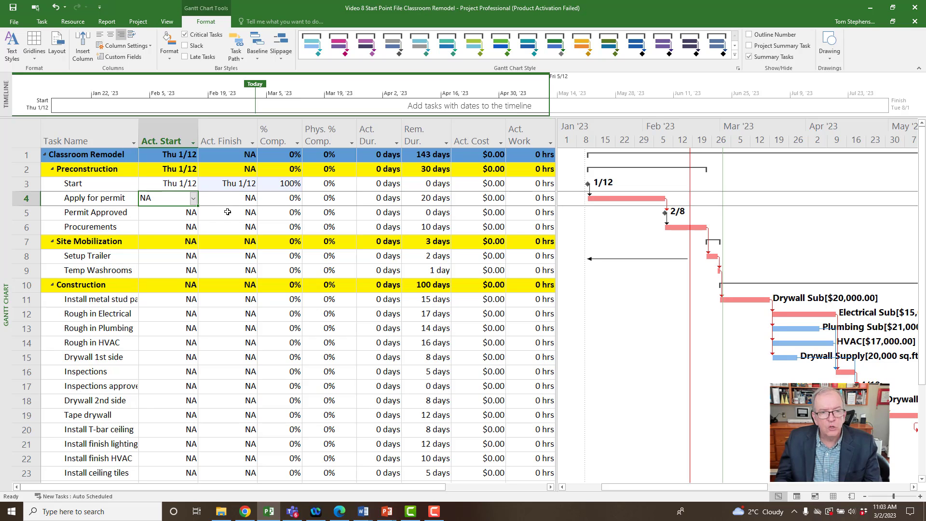
- Insert a Duration column before the Act. Start column and narrow it slightly
click(161, 128)
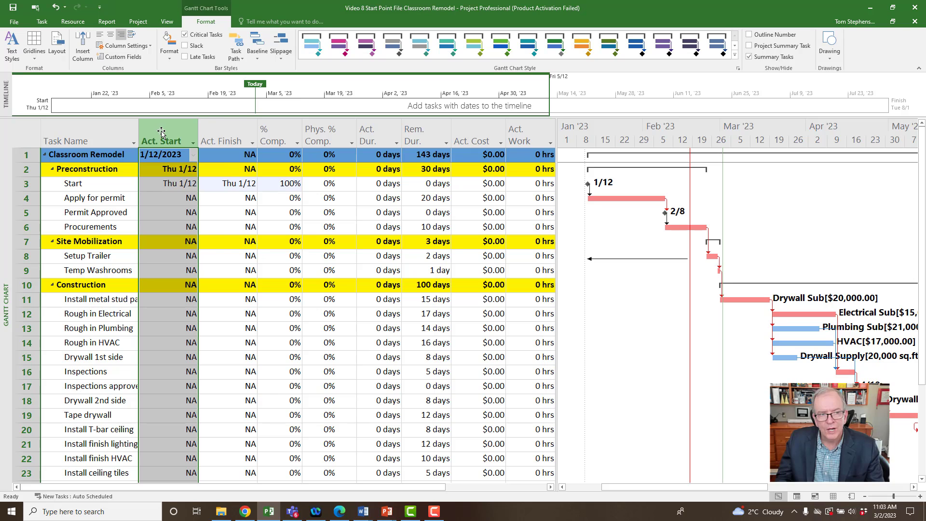
right_click(161, 132)
click(194, 199)
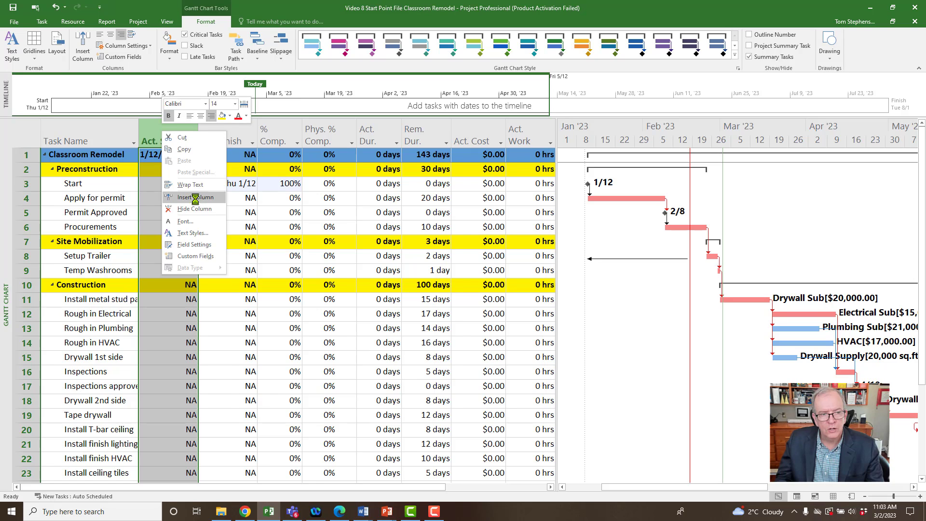
text(date1)
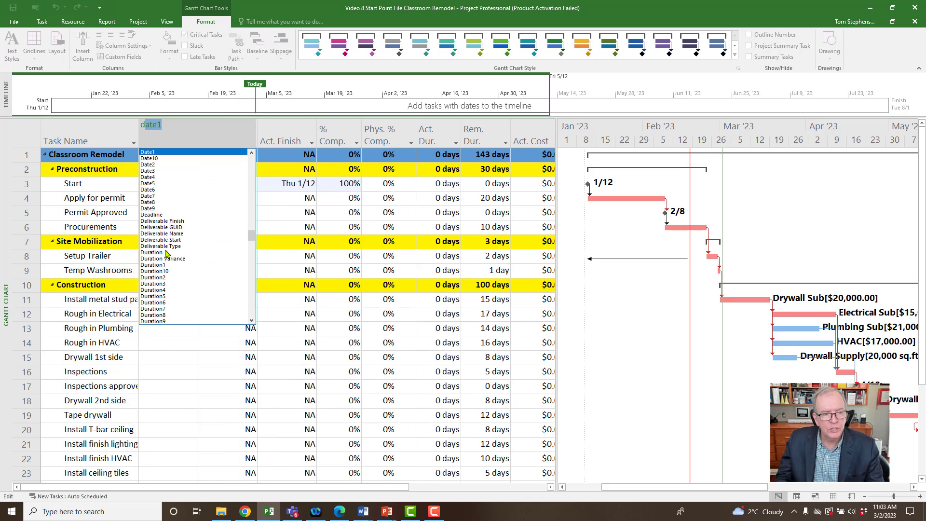
click(163, 252)
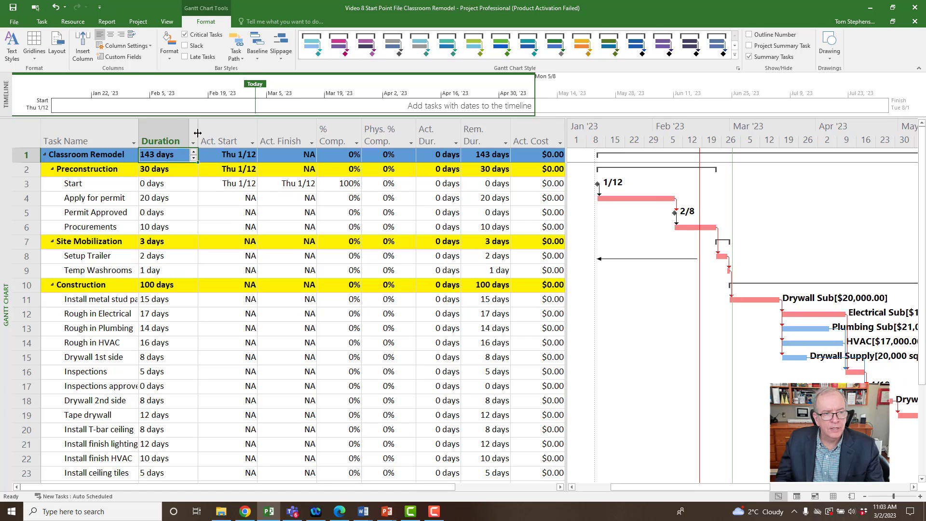
drag(189, 136, 189, 137)
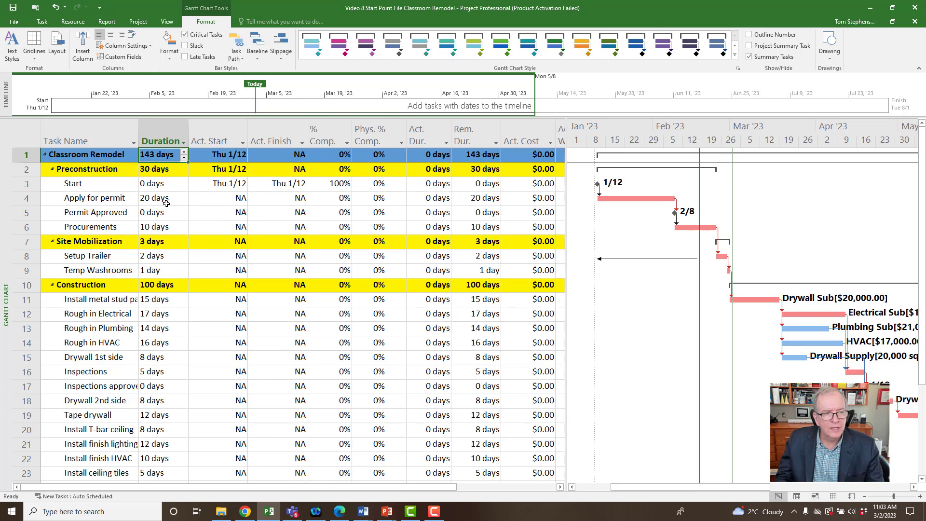
- Set the duration of the Apply for permit task to 22 days
click(169, 201)
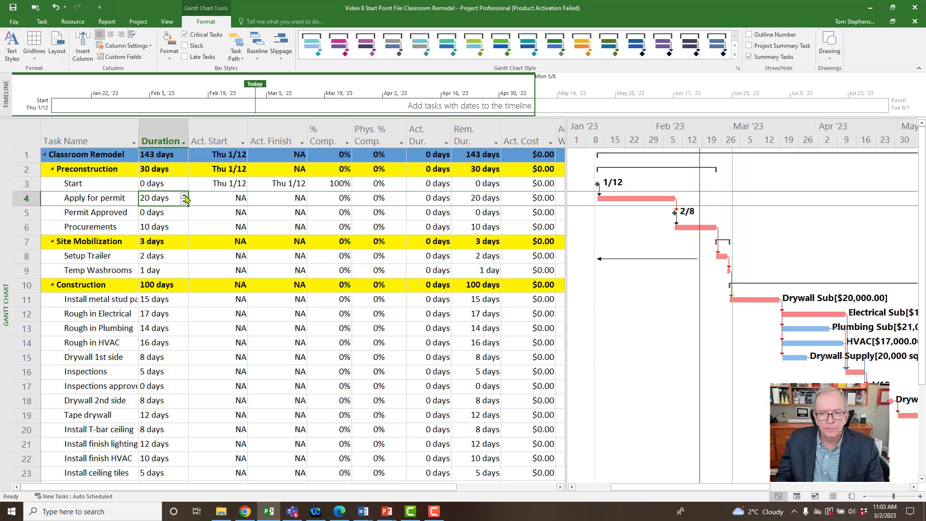
click(184, 196)
click(184, 195)
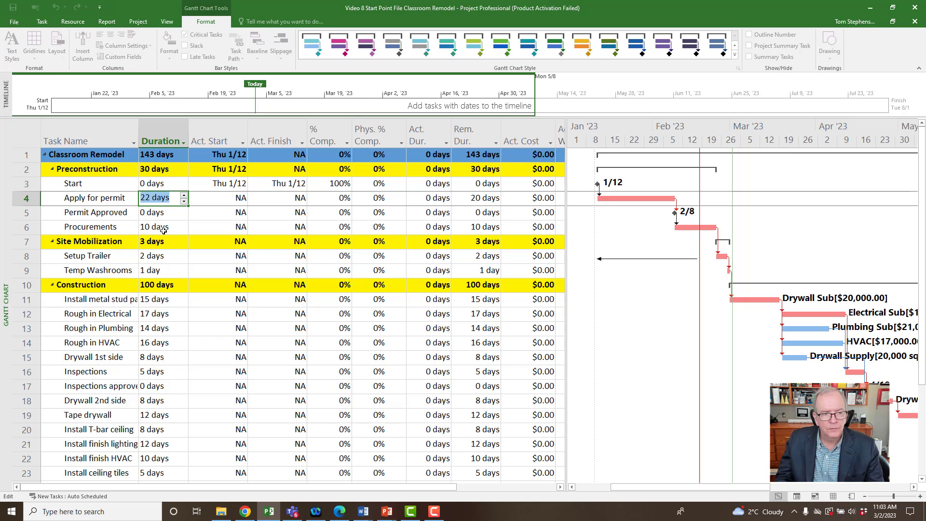
click(125, 200)
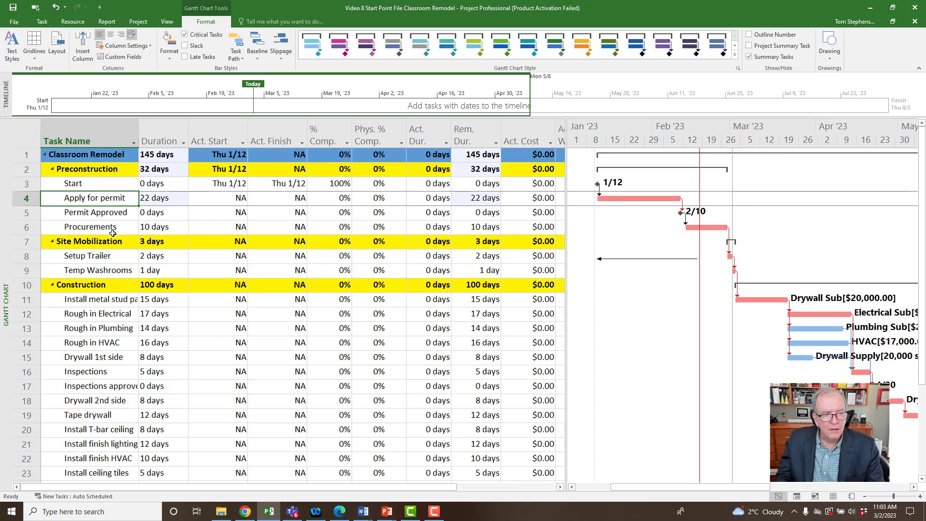
click(117, 212)
click(114, 227)
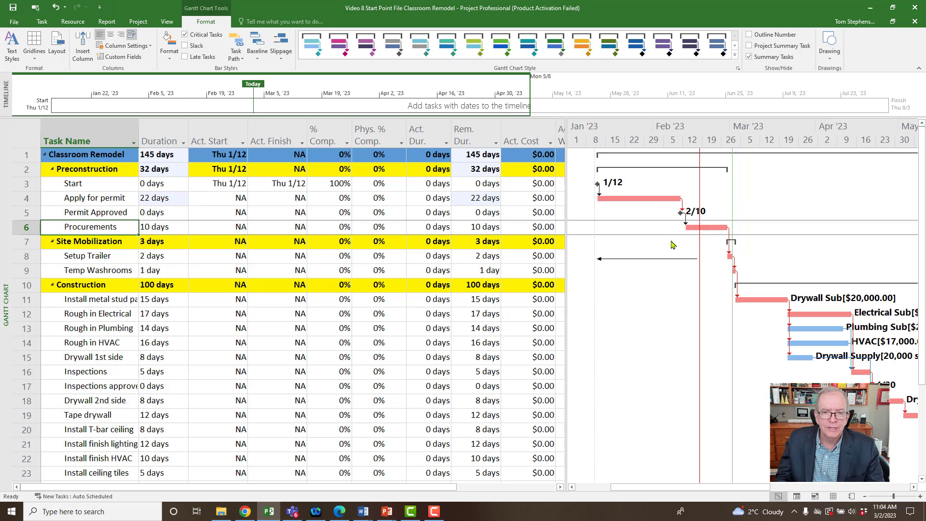
- Set the percent complete of the Apply for permit task to 100
click(335, 201)
text(1)
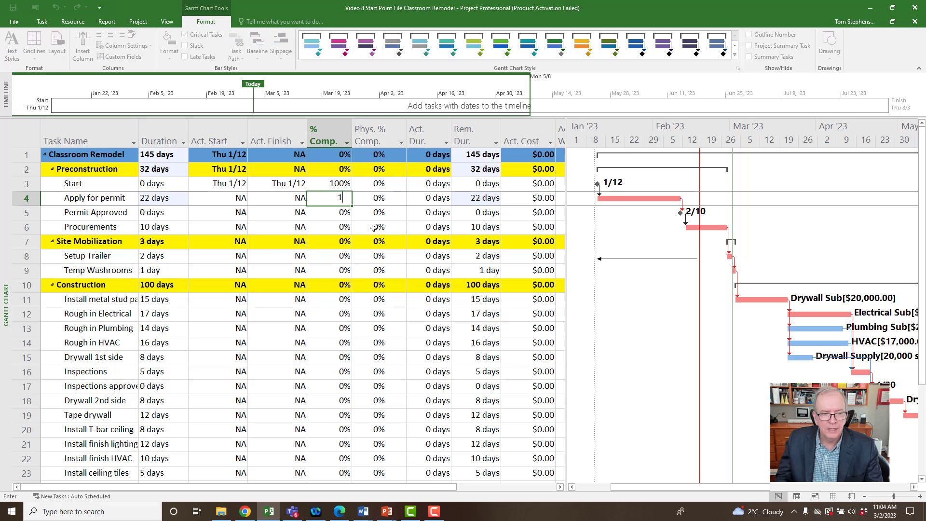
text(00)
key(Return)
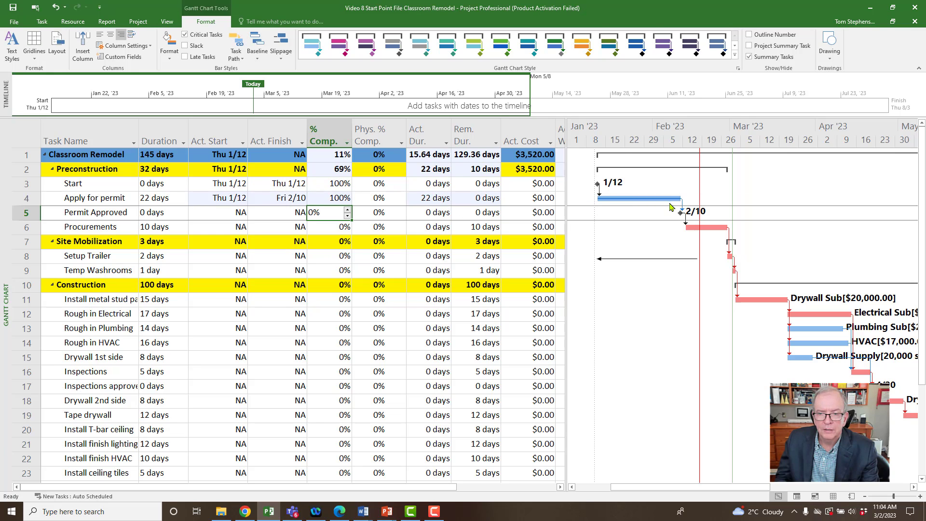
- Reset the Apply for permit task's percent complete to 0
click(347, 200)
text(0)
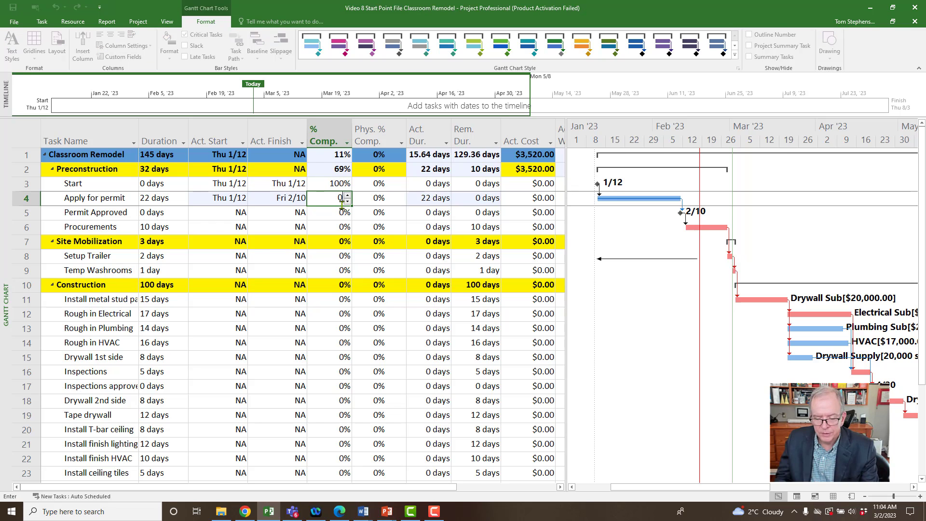
key(Return)
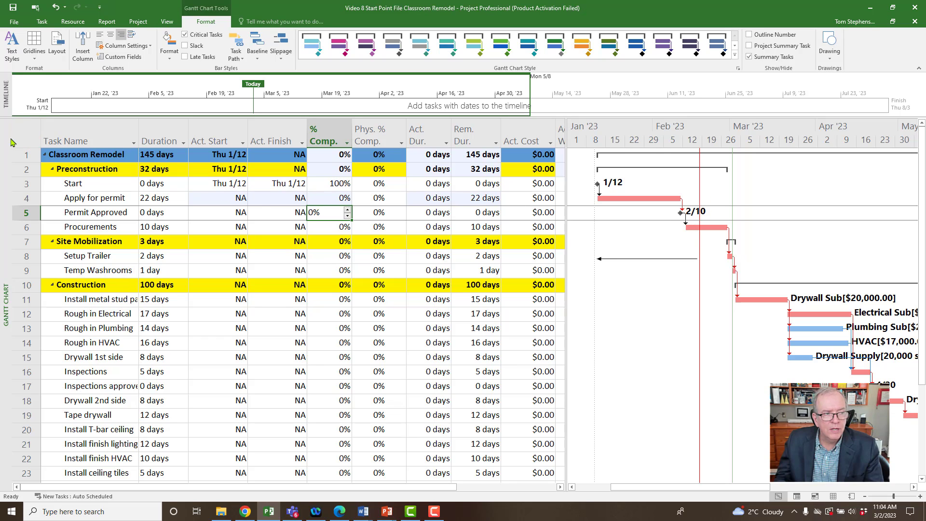
- Select all tasks in the project and update their progress with Mark on Track
click(26, 133)
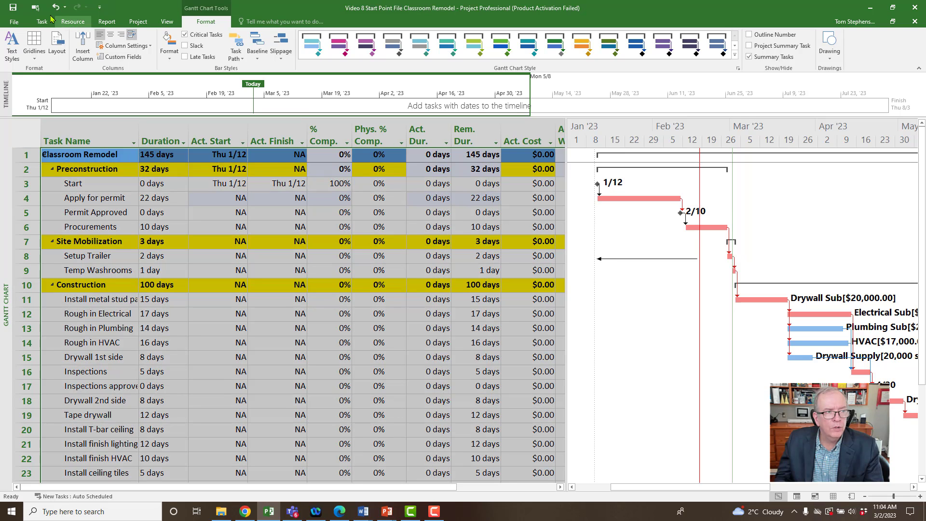
click(42, 24)
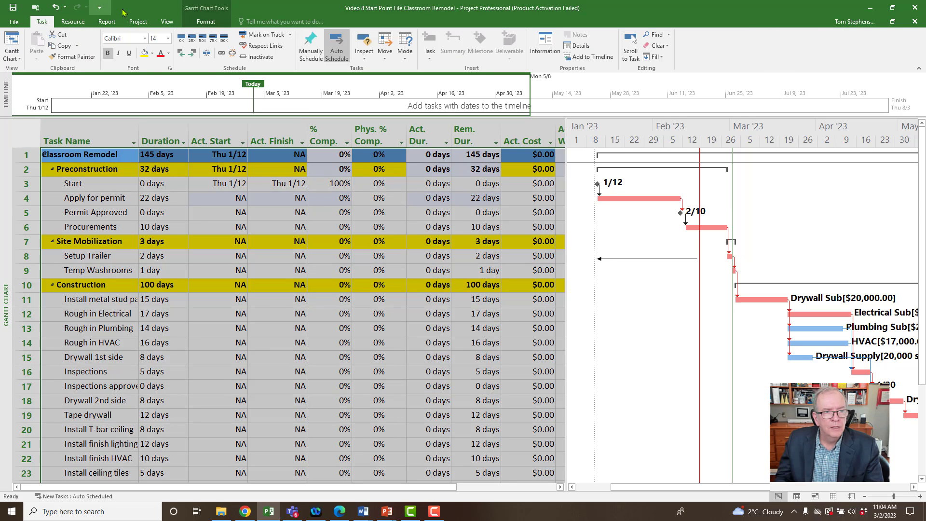
click(255, 36)
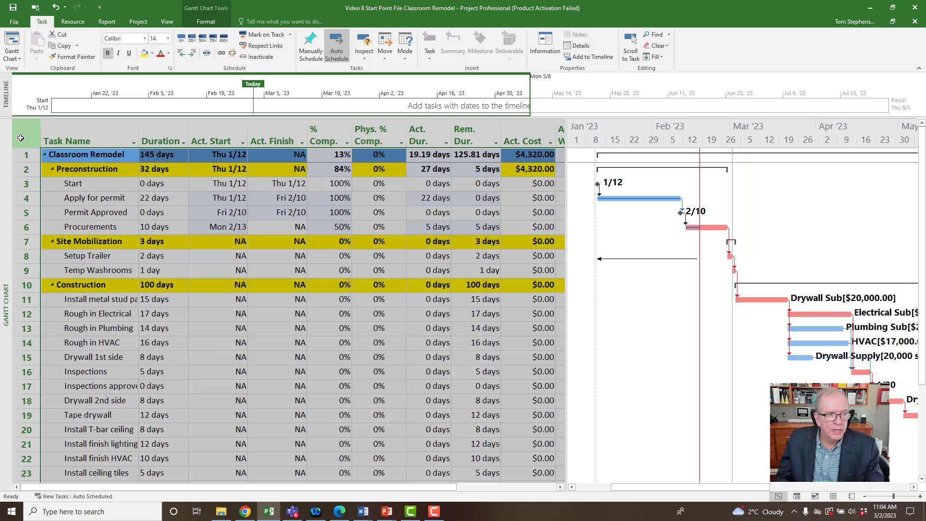
- Switch the task sheet to the Variance table and select the Start milestone's start variance
right_click(21, 138)
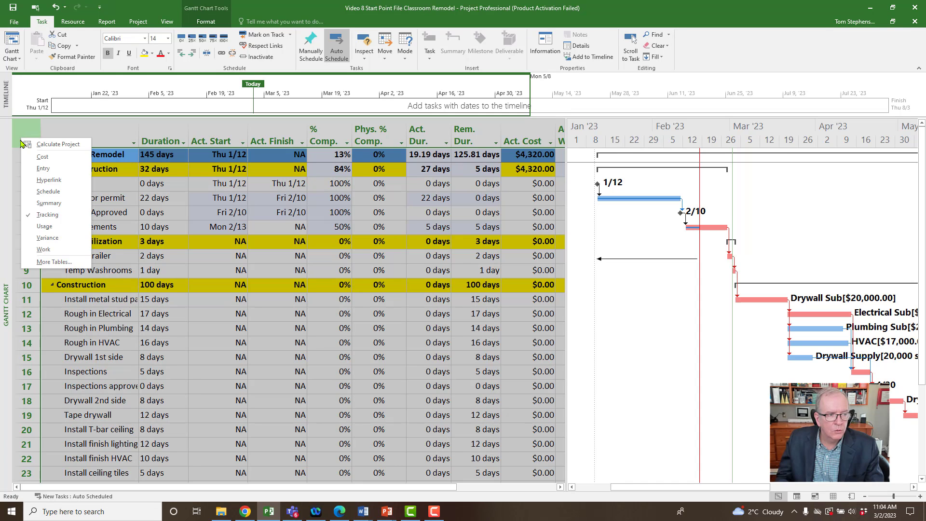
click(39, 243)
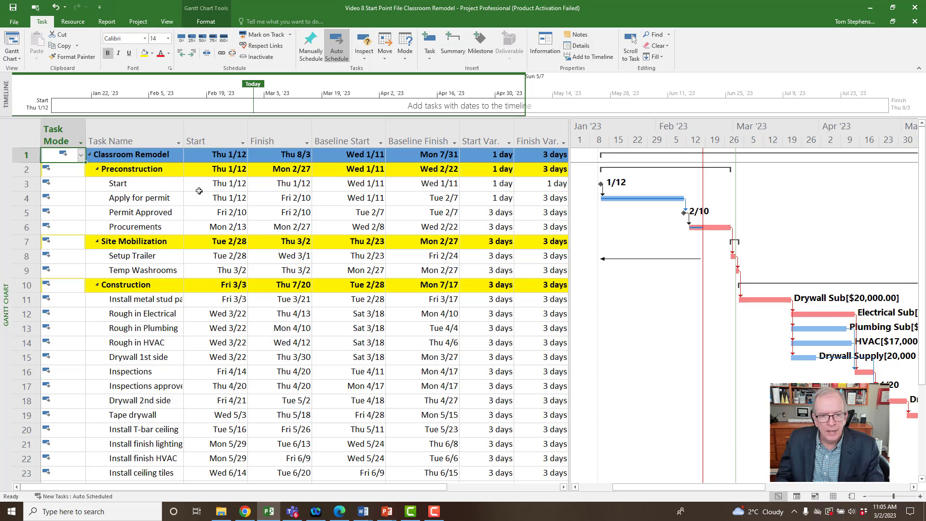
click(502, 186)
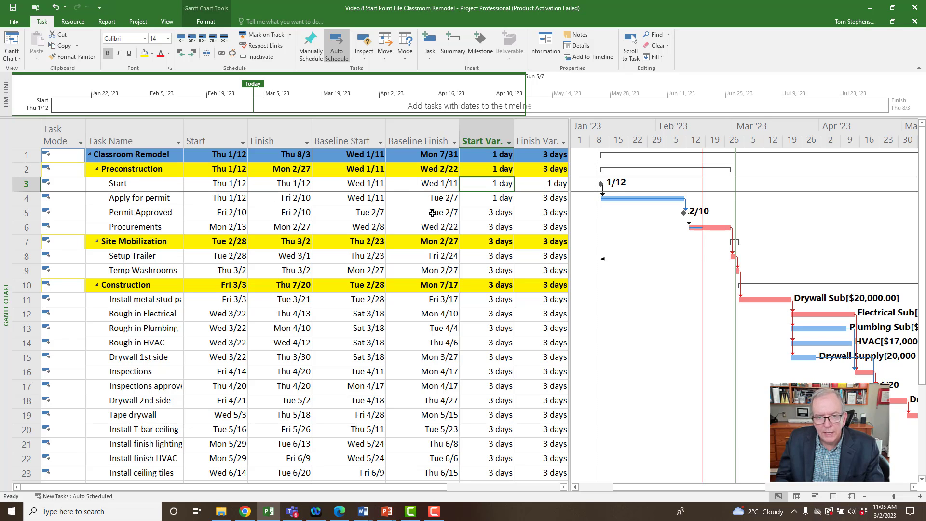
- Add the note "Designer had to correct small design error 1 day late submitting" to the Start milestone
click(134, 186)
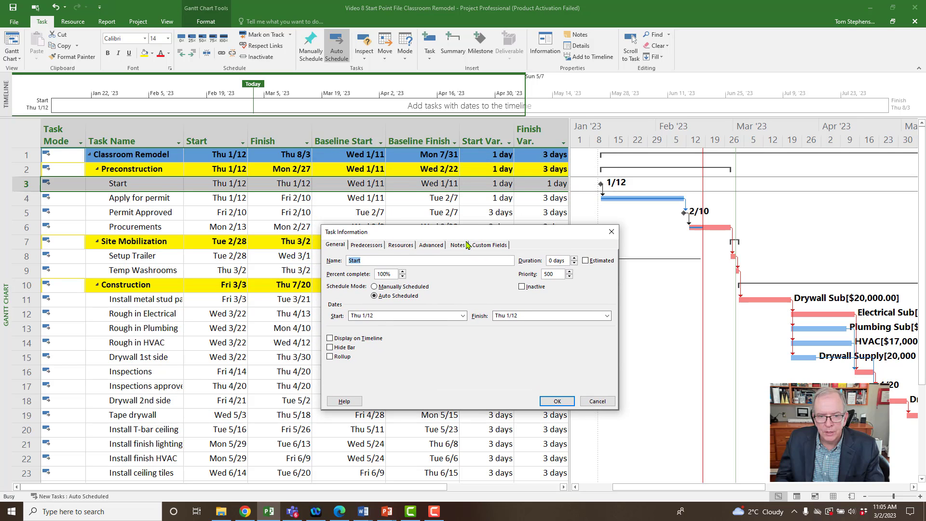
click(461, 245)
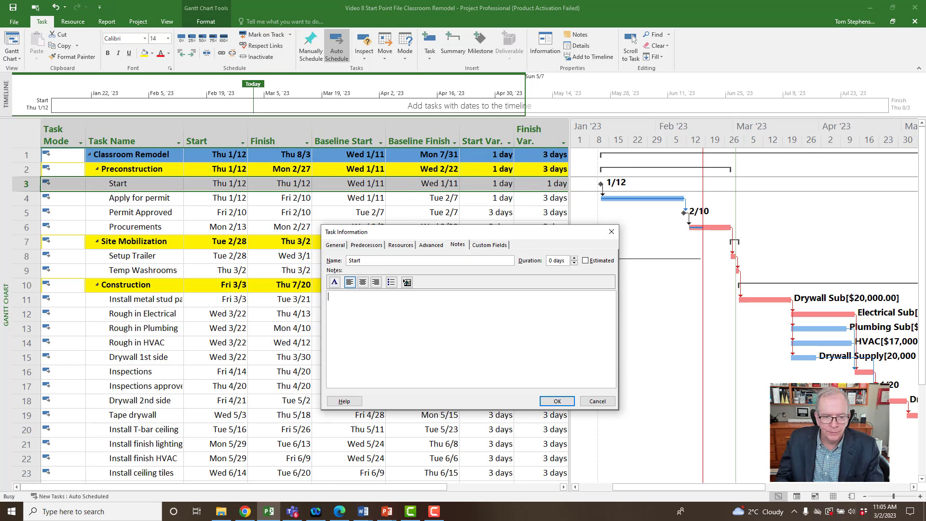
text(Designer ha)
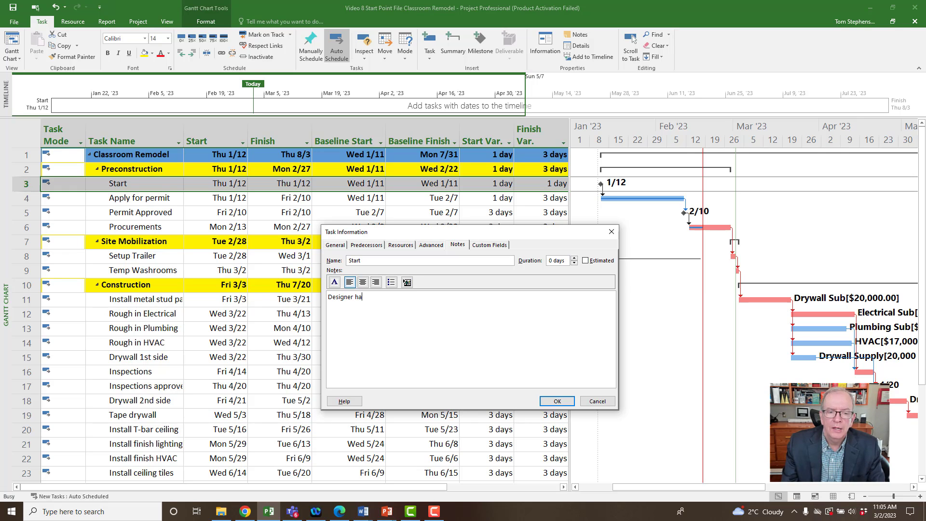
text(d to cor)
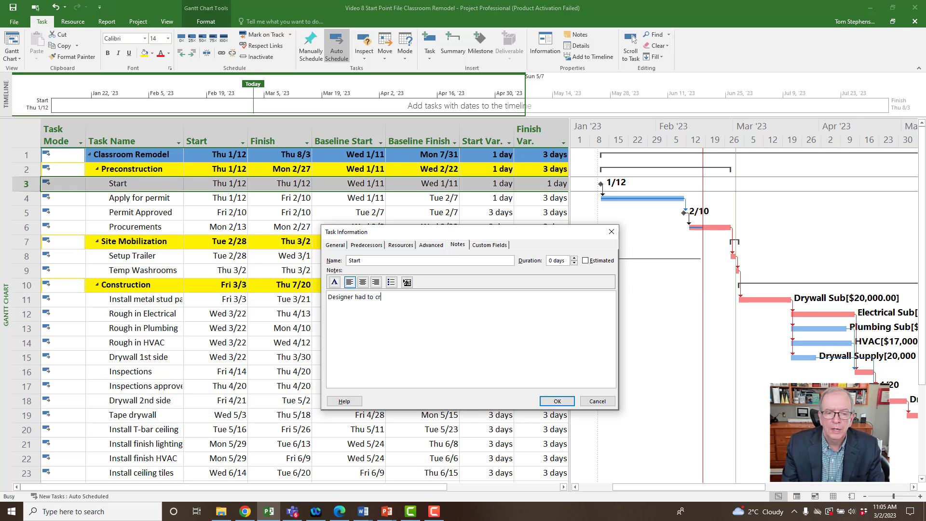
key(BackSpace)
text(orrect small design error 1 day late submitt)
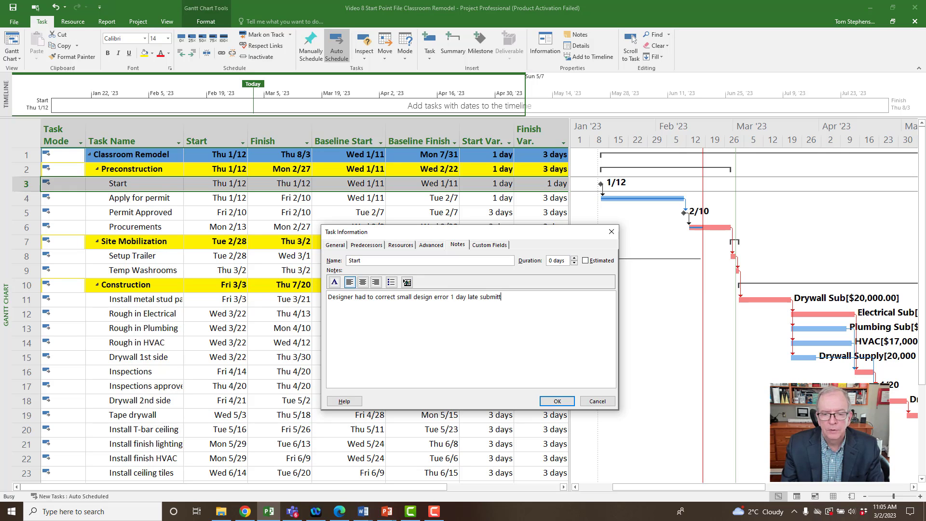
text(ing)
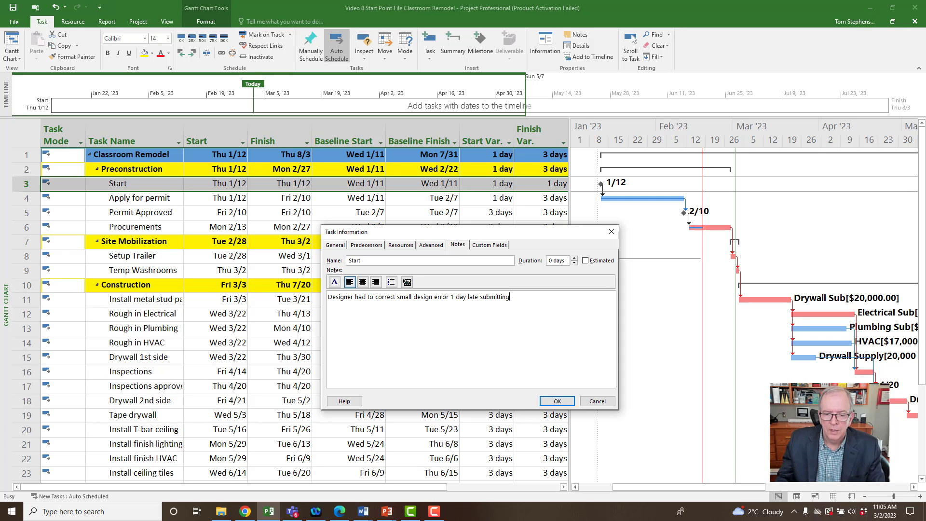
click(561, 401)
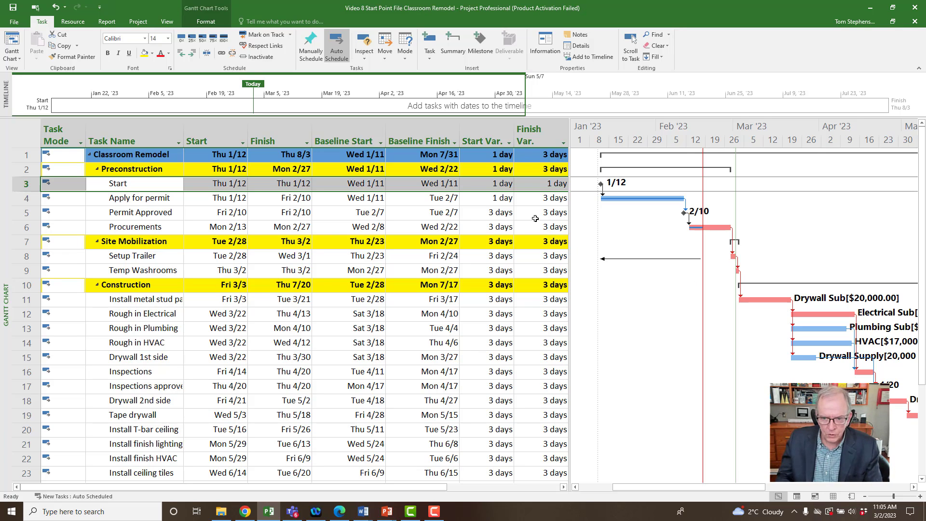
- Add the note "Permit department took 2 days longer then planned" to the Apply for permit task
click(136, 199)
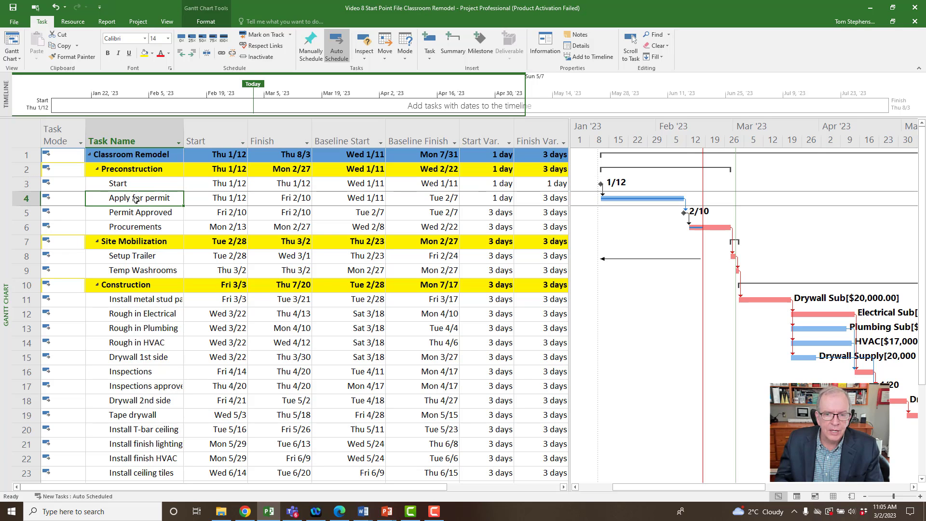
double_click(136, 199)
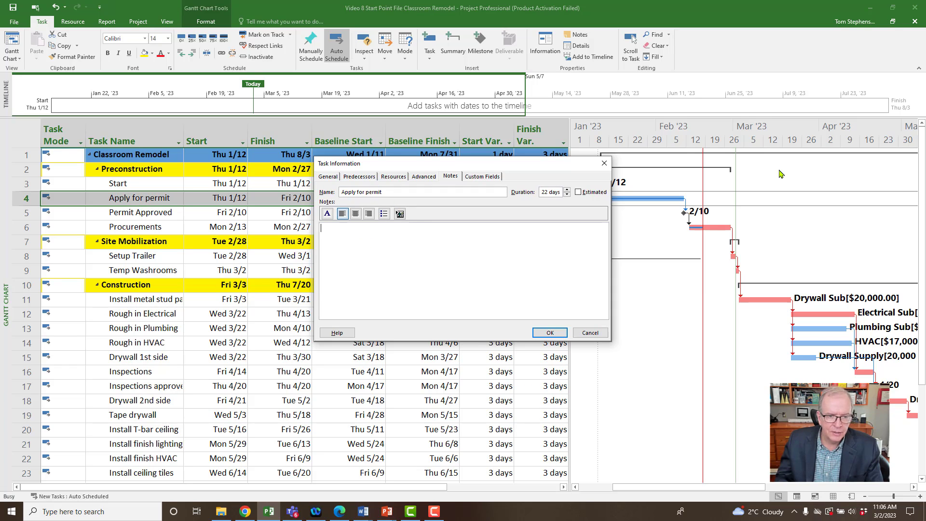
text(z[)
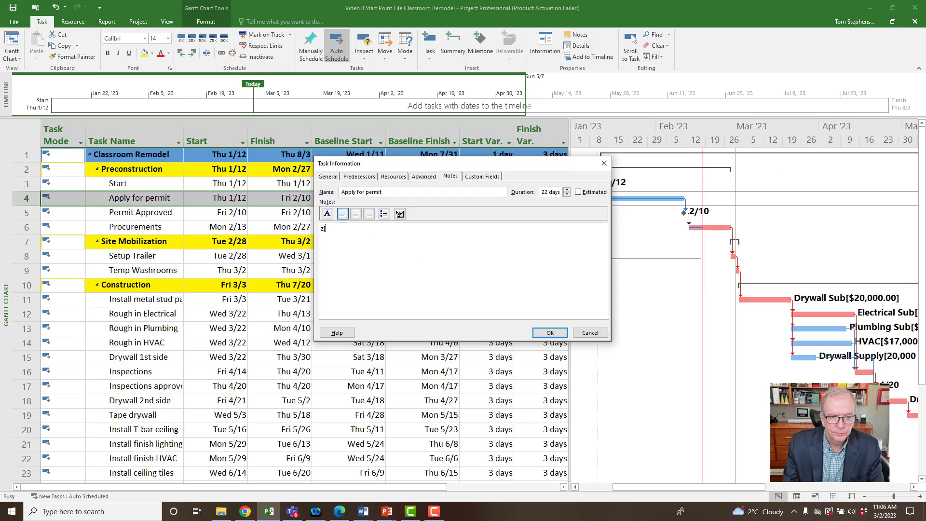
text(rmit de)
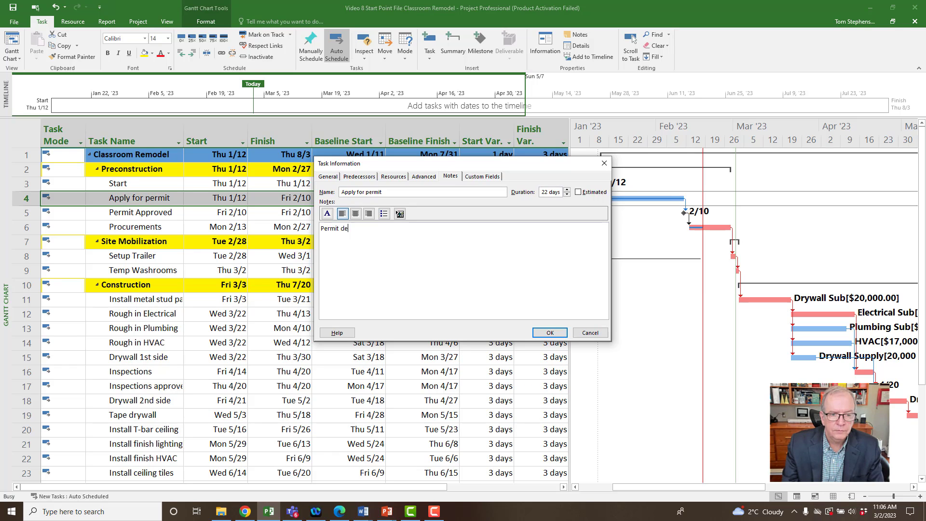
text(partment took 2 days long)
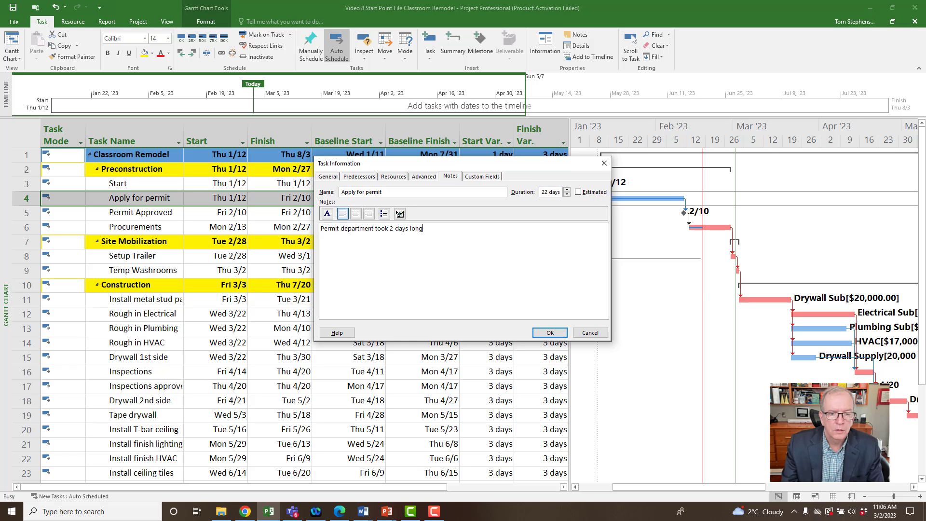
text(er then planned)
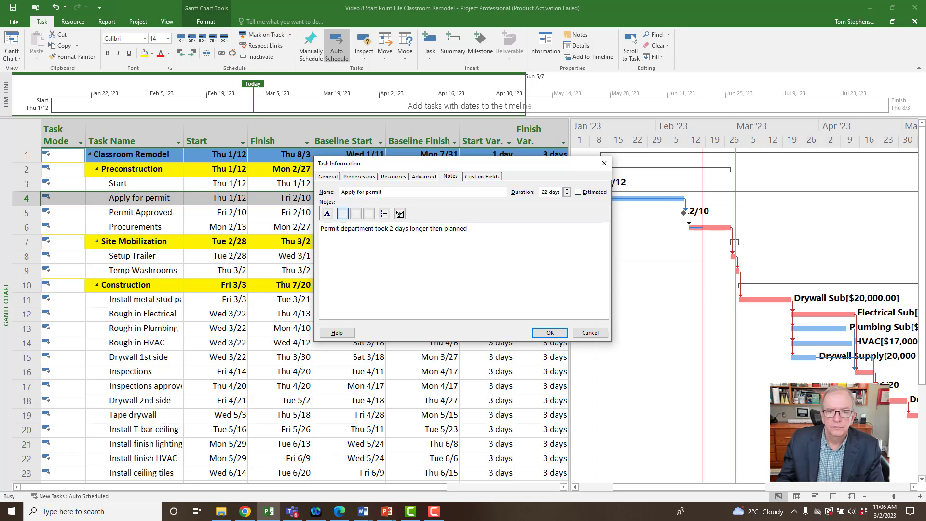
click(550, 333)
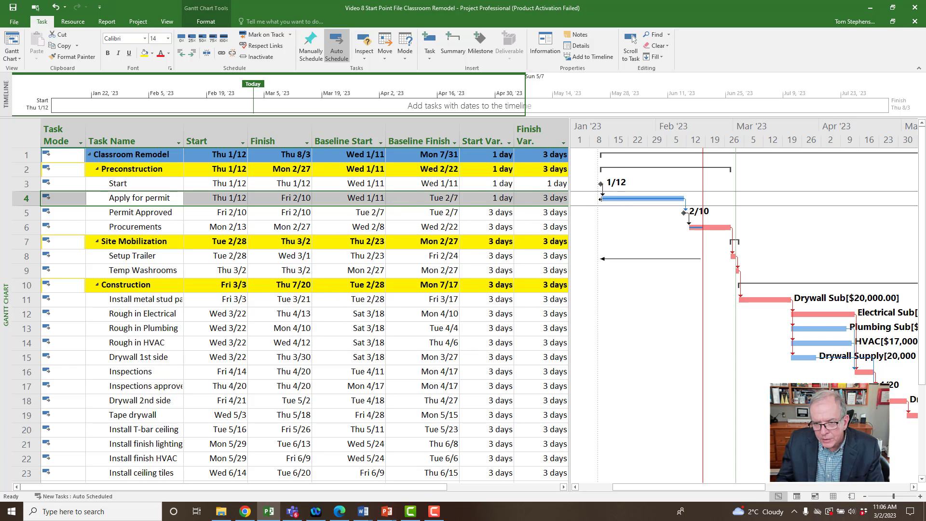
mouse_move(647, 200)
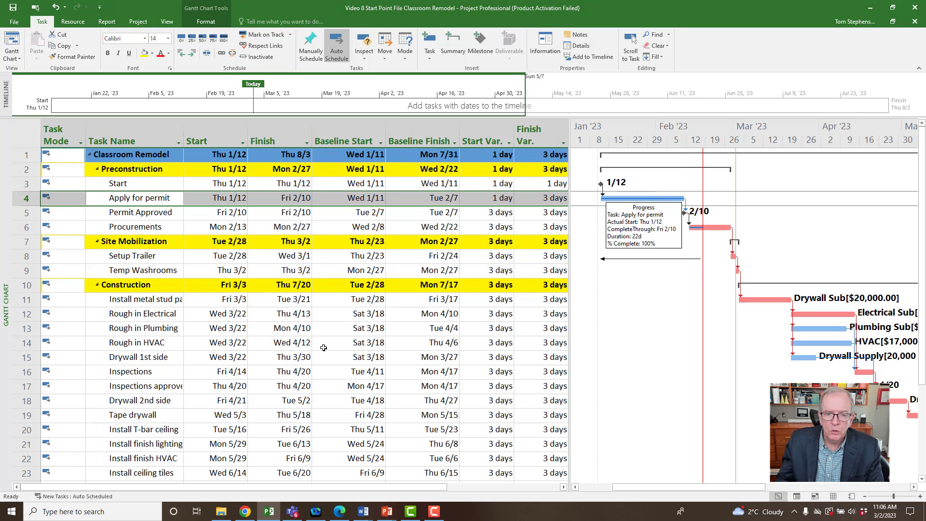
- Switch to the Tracking Gantt view, widen its chart area and compare the Preconstruction task bars with their baselines
click(153, 340)
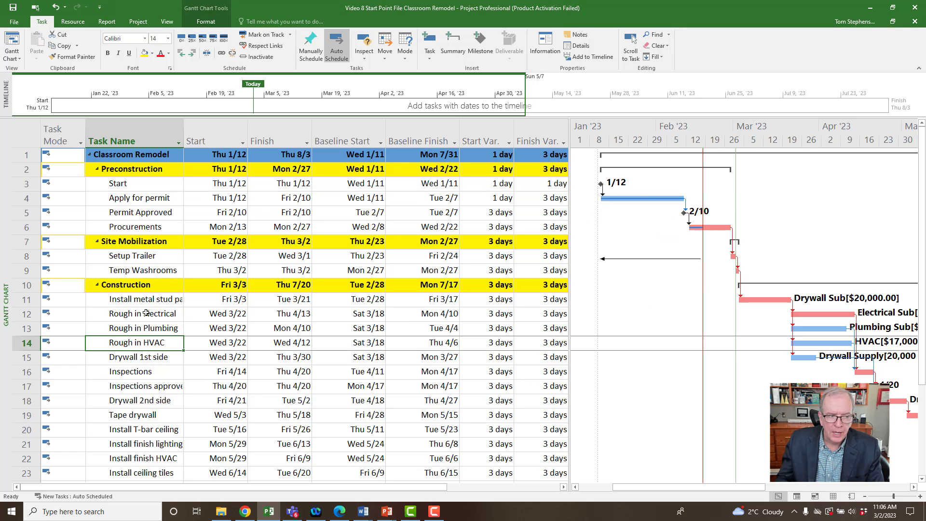
right_click(6, 309)
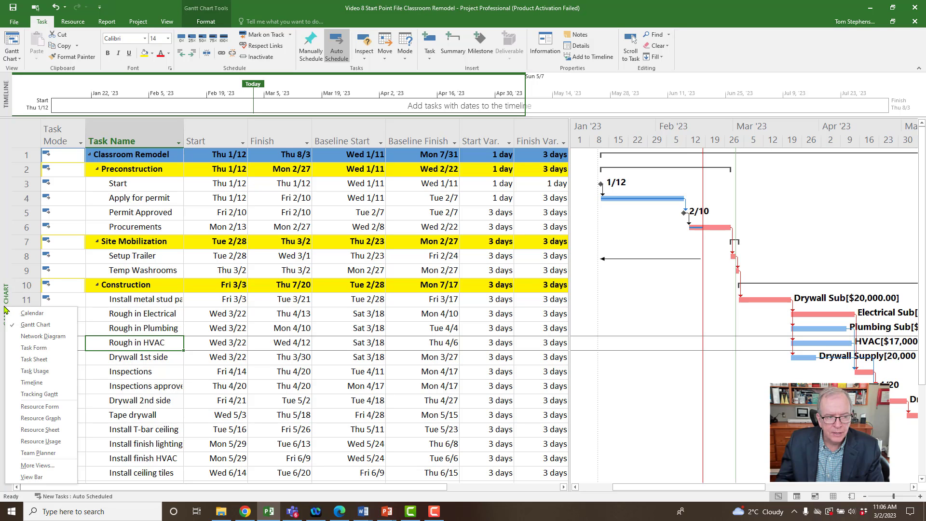
click(24, 397)
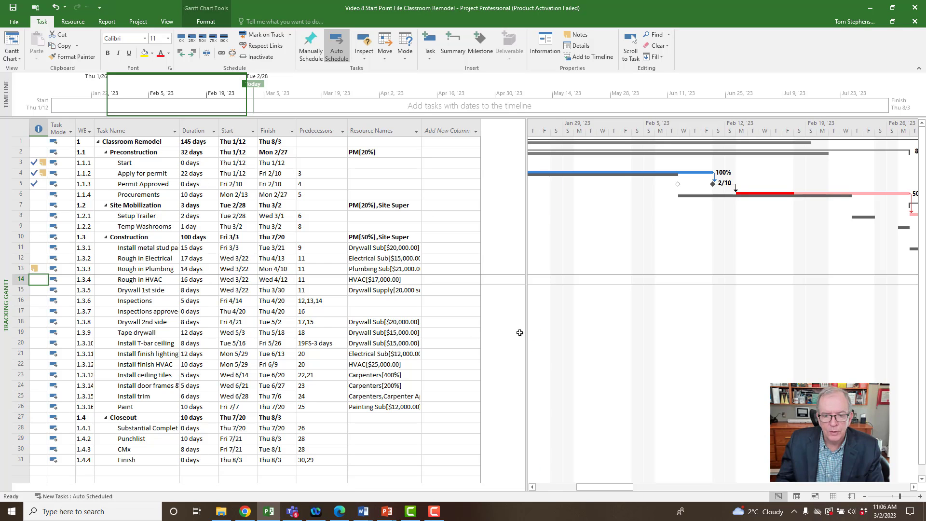
drag(526, 325, 350, 351)
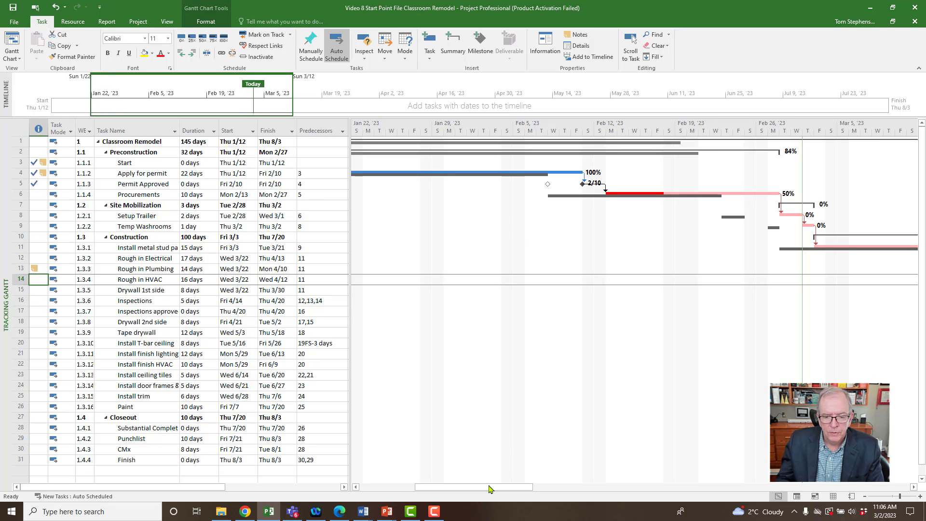
scroll(492, 488, right, 3)
scroll(500, 492, right, 5)
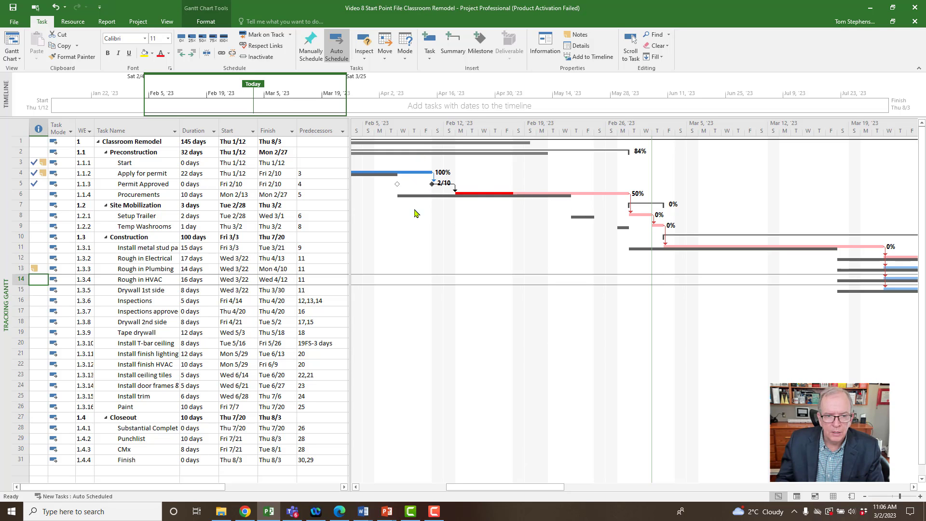
drag(474, 490, 412, 492)
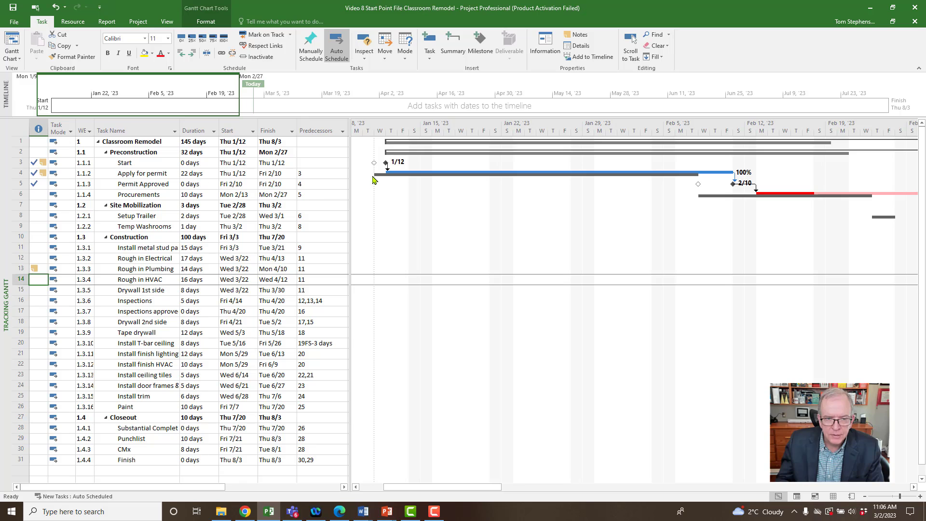
mouse_move(378, 180)
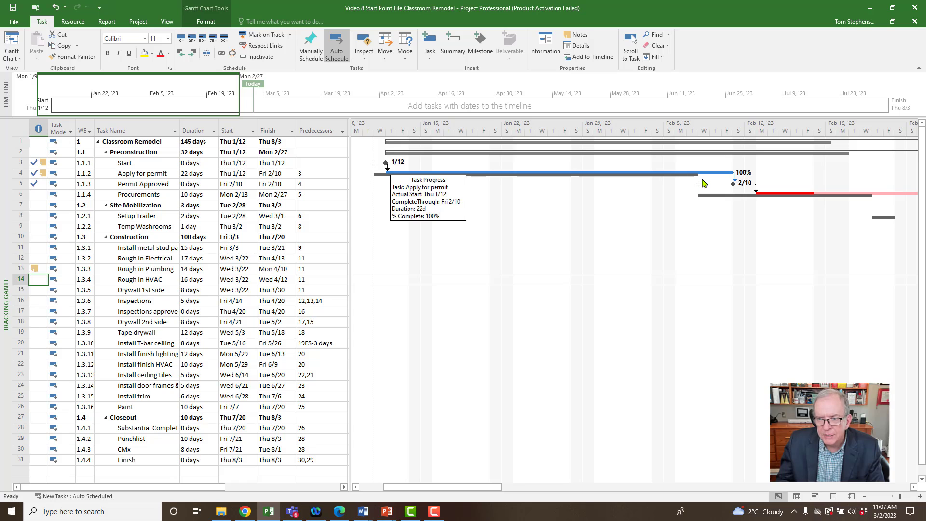
scroll(702, 183, down, 1)
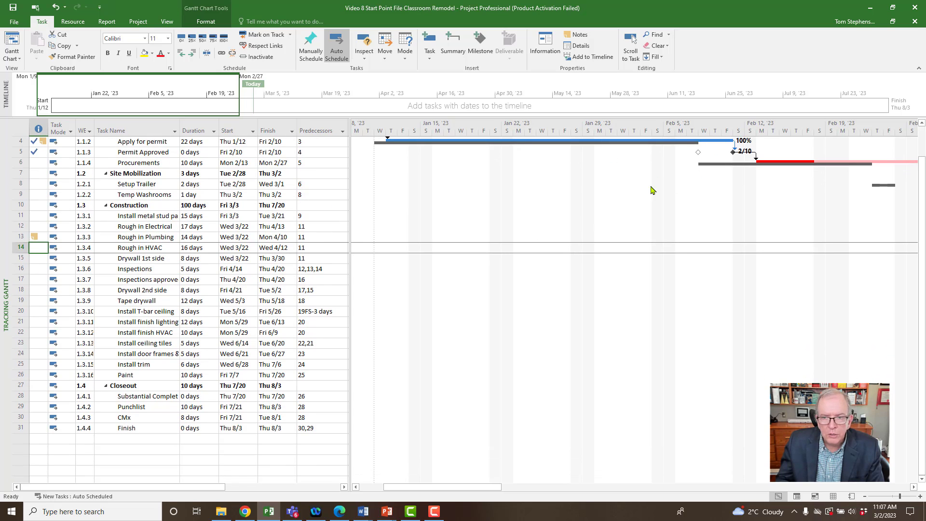
- Display the Variance table for all tasks in the Tracking Gantt view
click(23, 128)
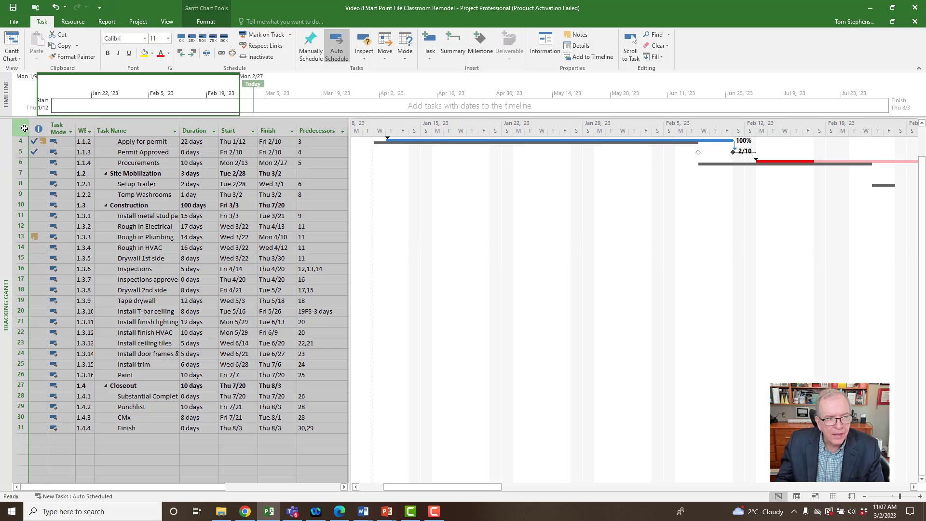
right_click(24, 128)
click(50, 228)
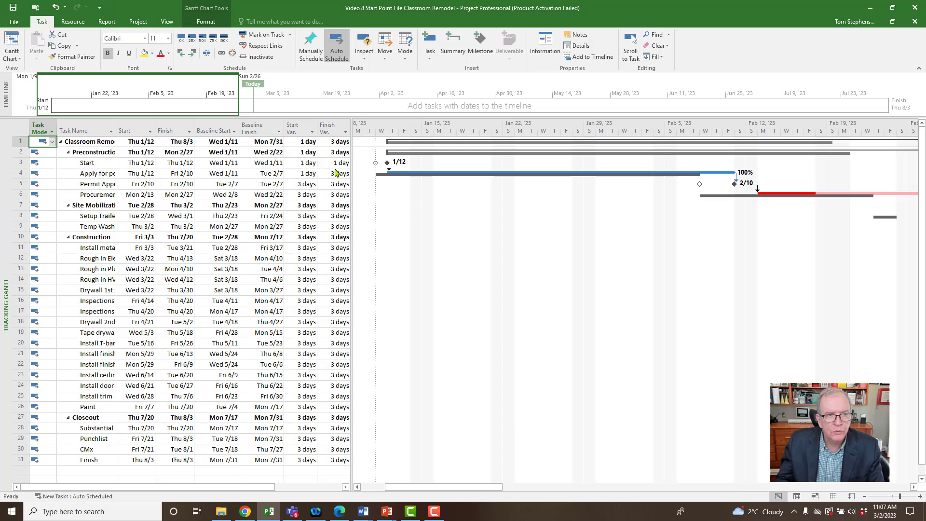
- Enlarge the text style for all items and widen the table area to show every column through Finish Variance
click(205, 24)
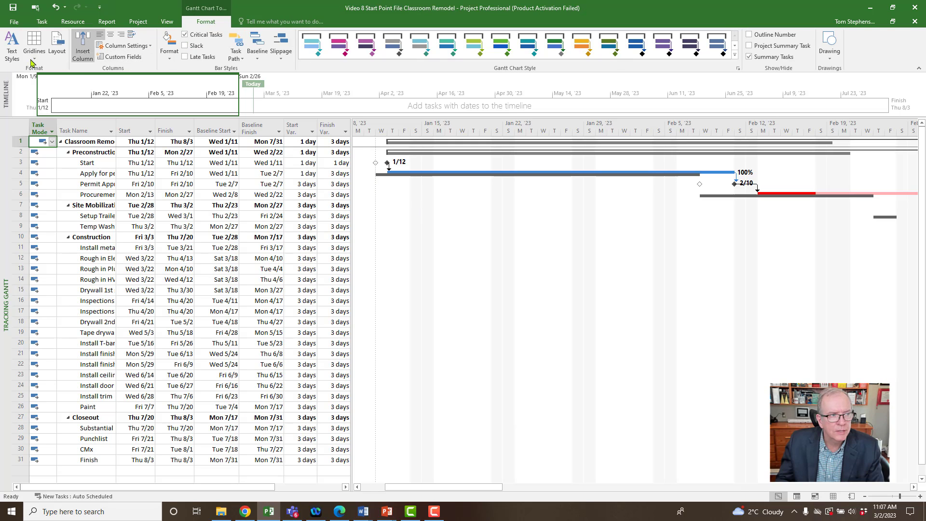
click(12, 48)
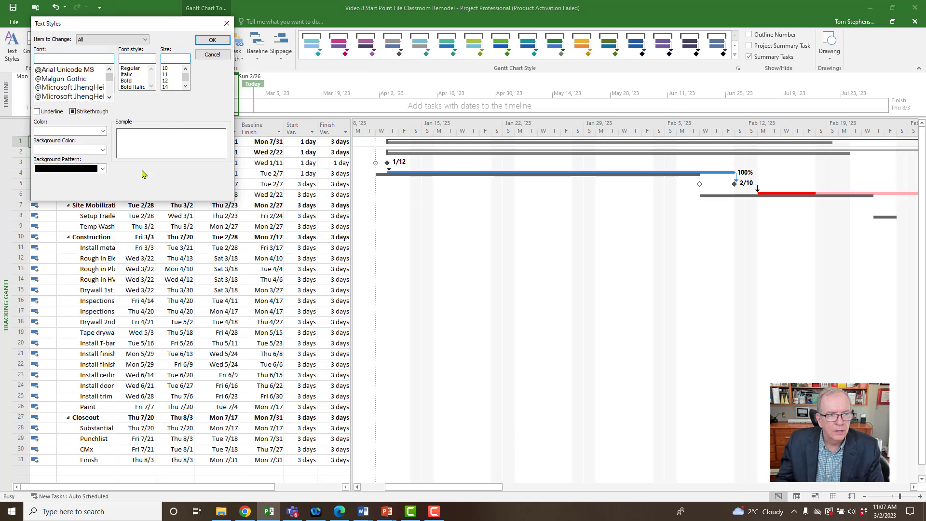
click(212, 40)
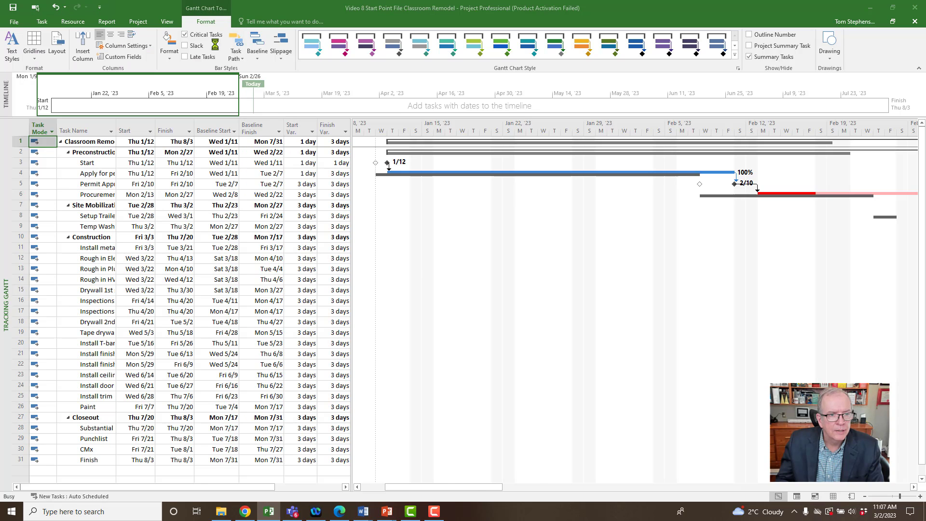
drag(351, 209, 569, 230)
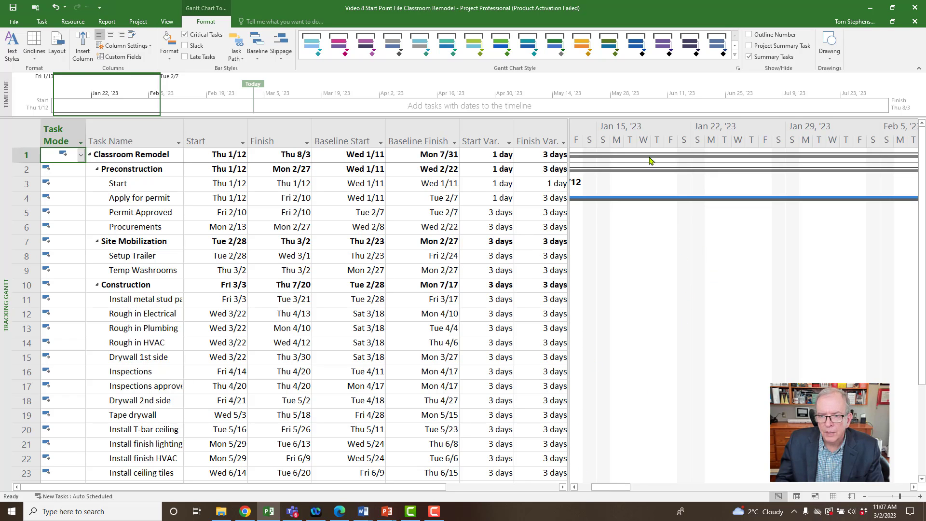
- Reduce the Tracking Gantt timescale size to 55% and bring the project's start into the chart
double_click(677, 142)
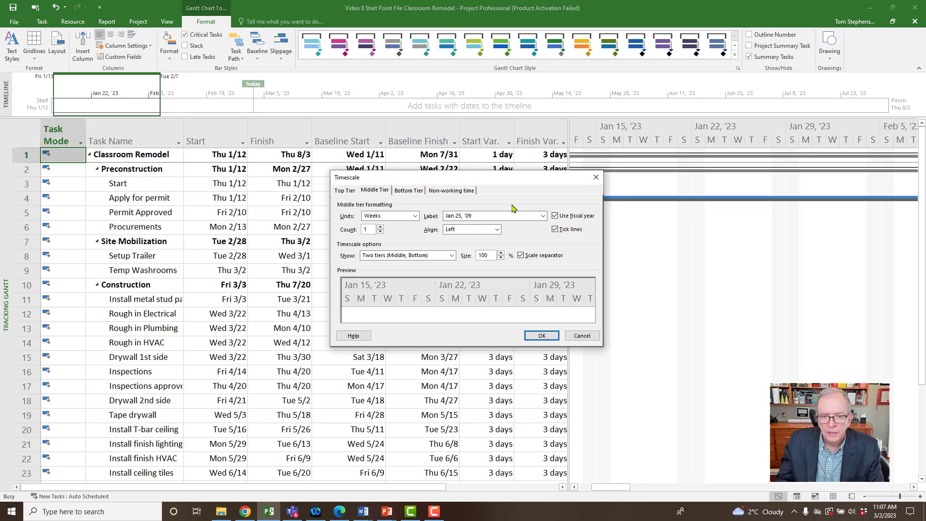
click(501, 259)
click(501, 259)
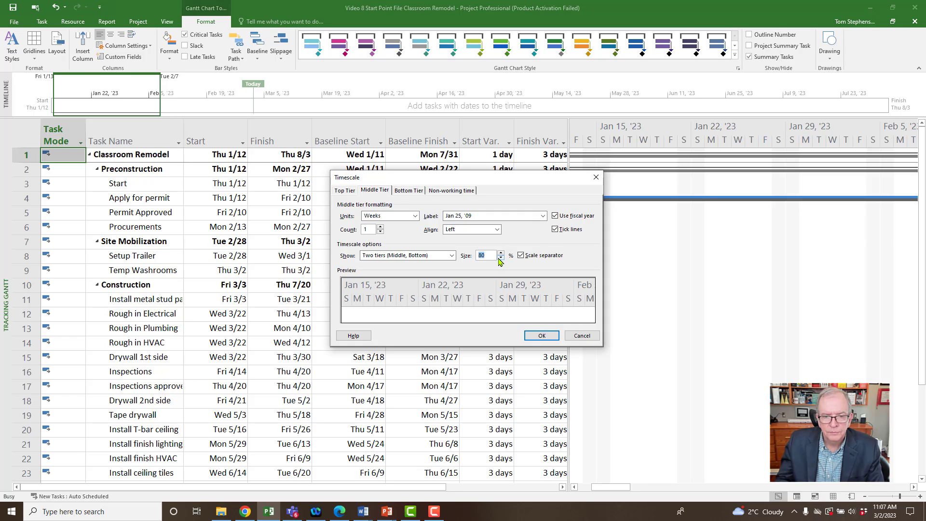
click(501, 259)
click(500, 259)
click(501, 259)
click(501, 259)
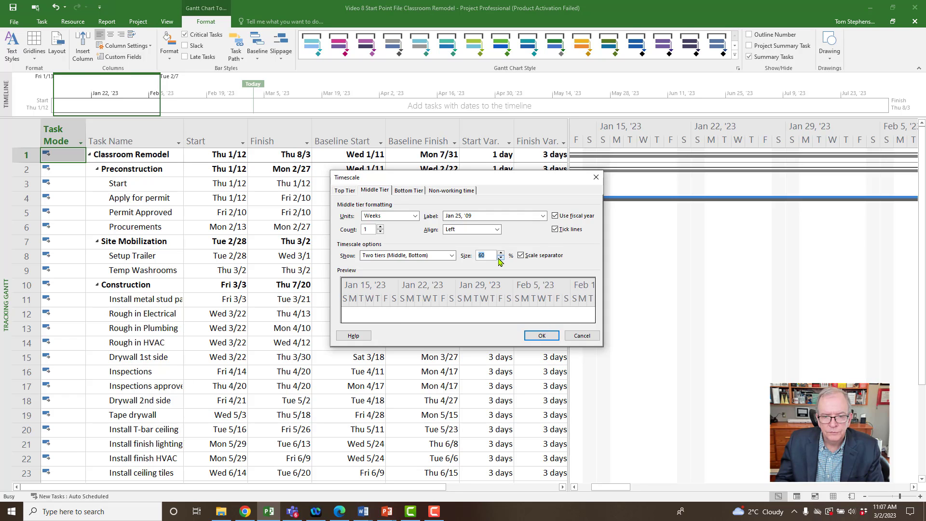
click(501, 259)
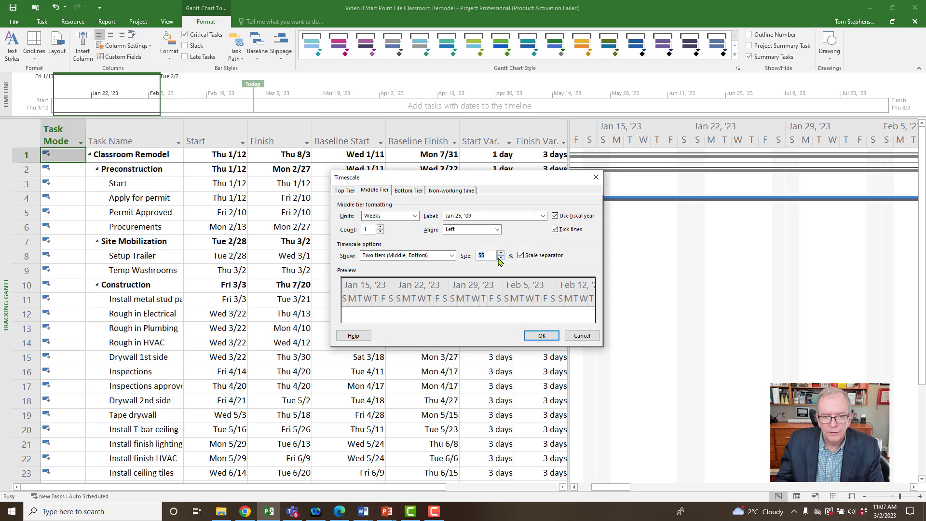
click(536, 336)
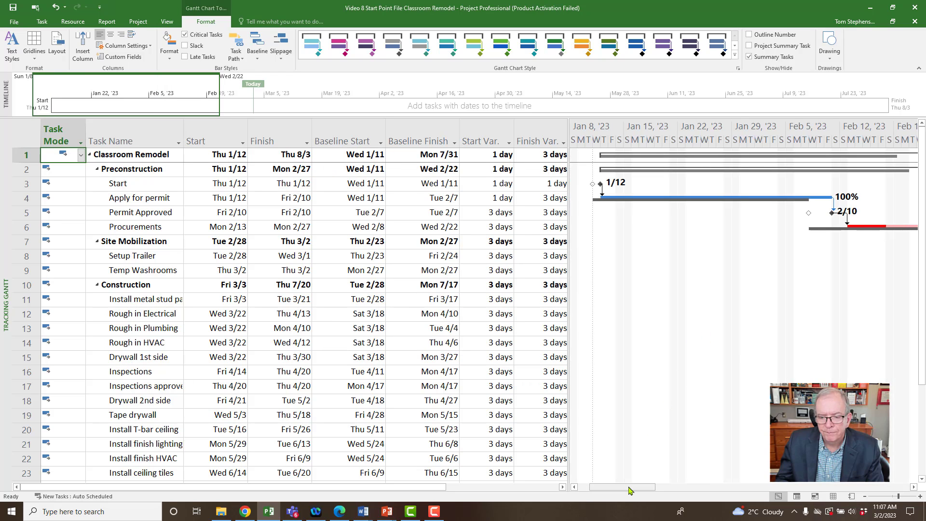
drag(629, 487, 633, 487)
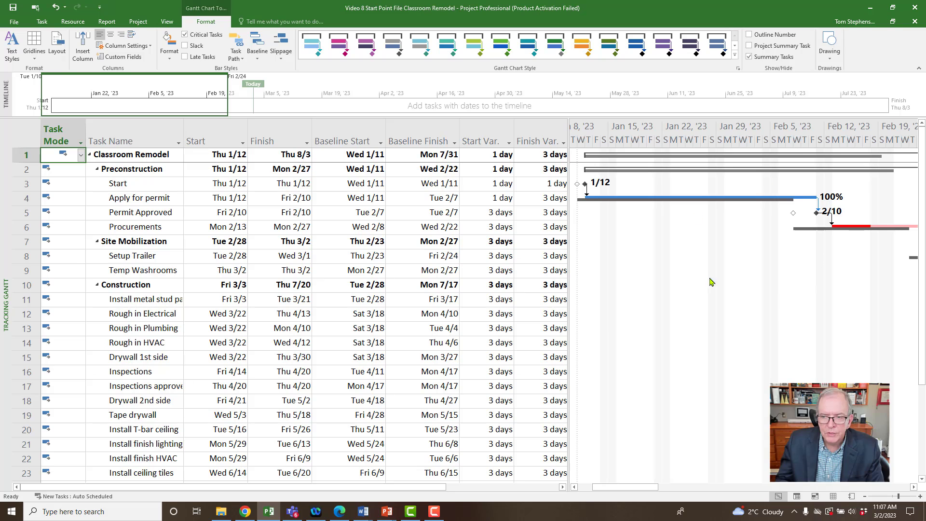
- Show the status date in the Tracking Gantt chart as a solid red gridline and check the project's status date setting
drag(641, 495, 671, 495)
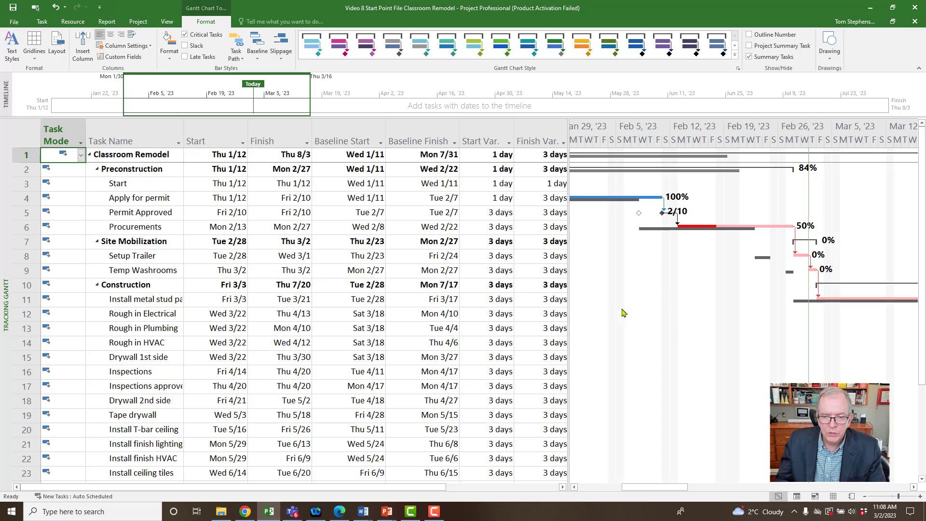
right_click(645, 294)
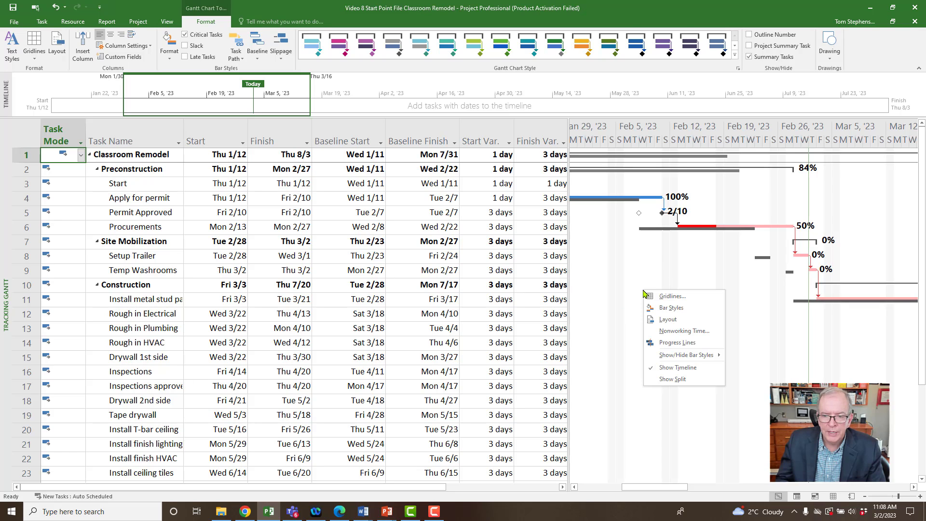
click(666, 301)
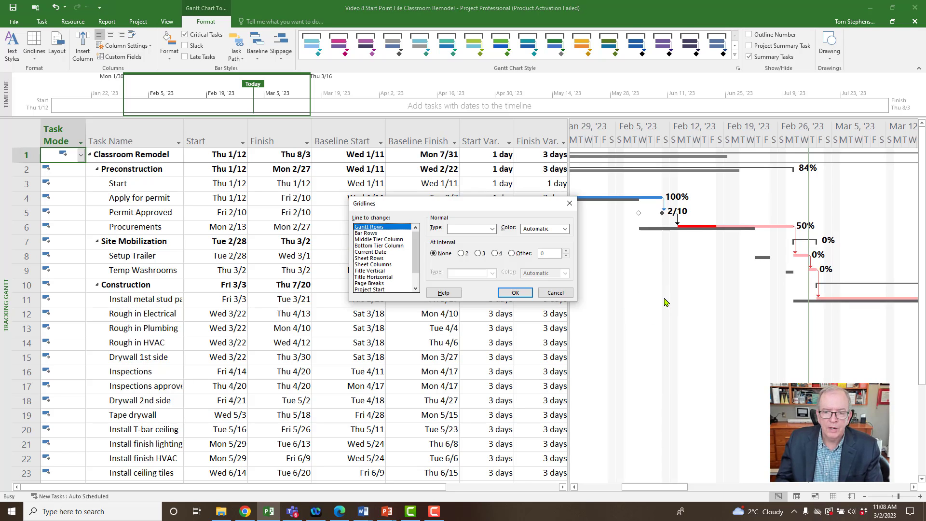
drag(416, 248, 415, 279)
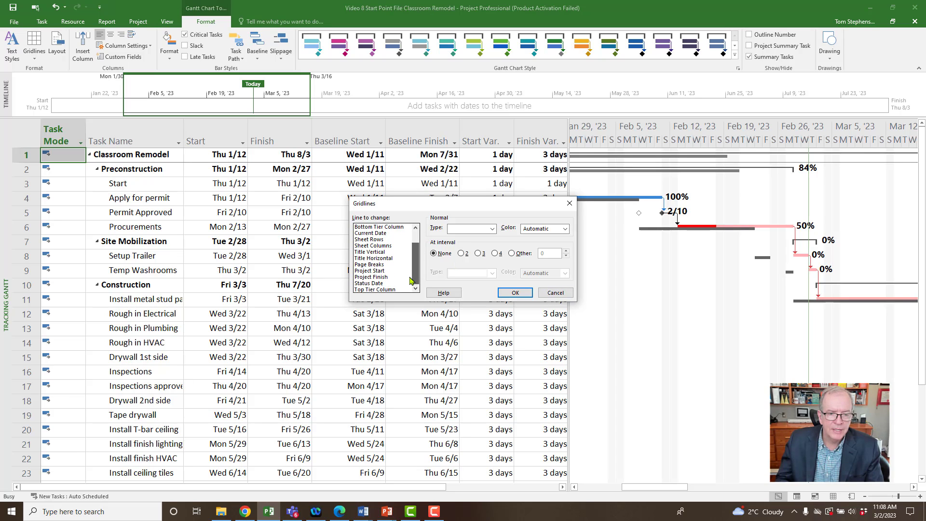
click(381, 284)
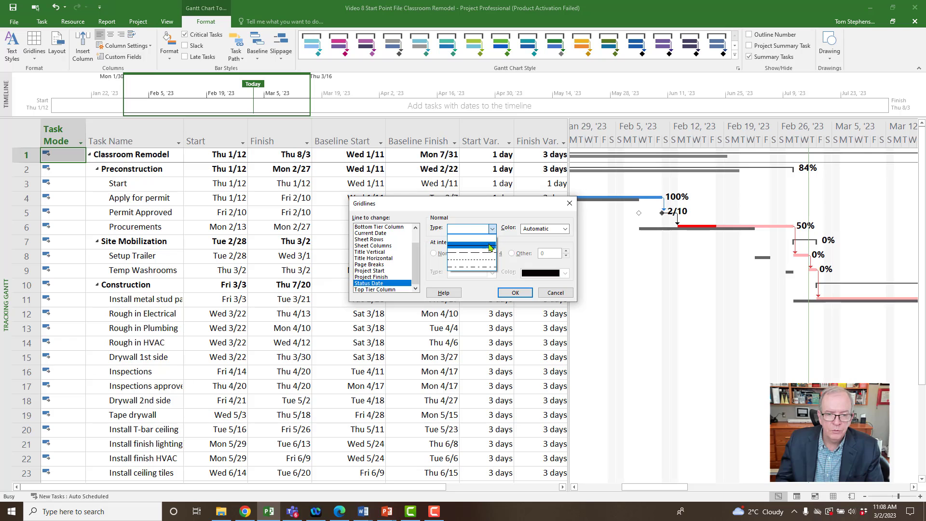
click(488, 247)
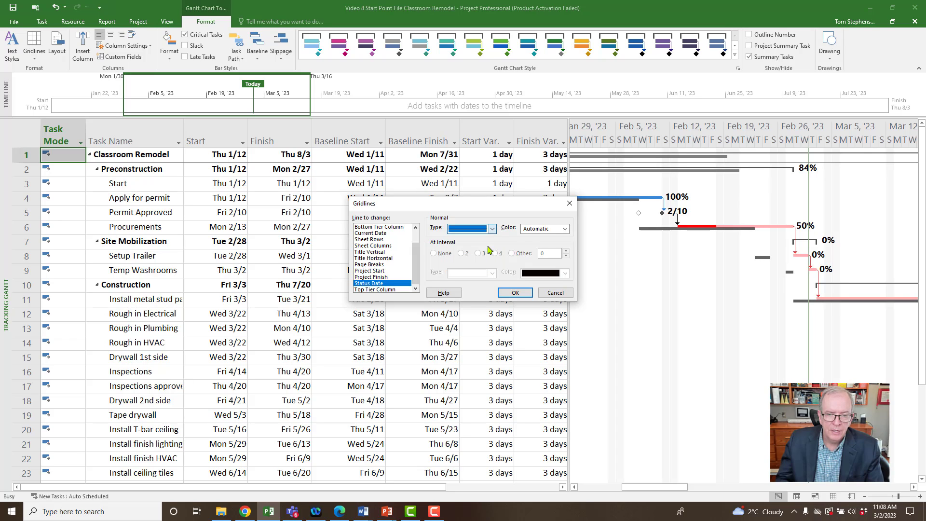
click(561, 231)
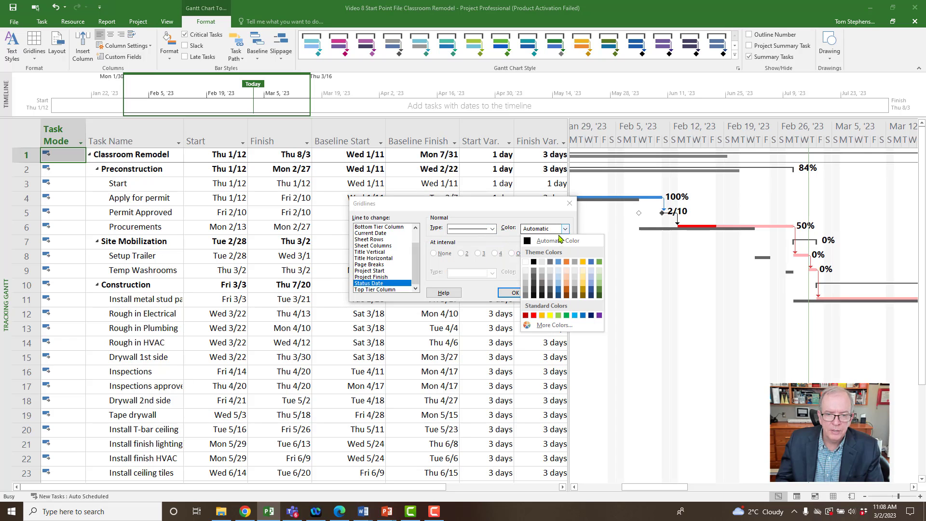
click(534, 315)
click(514, 293)
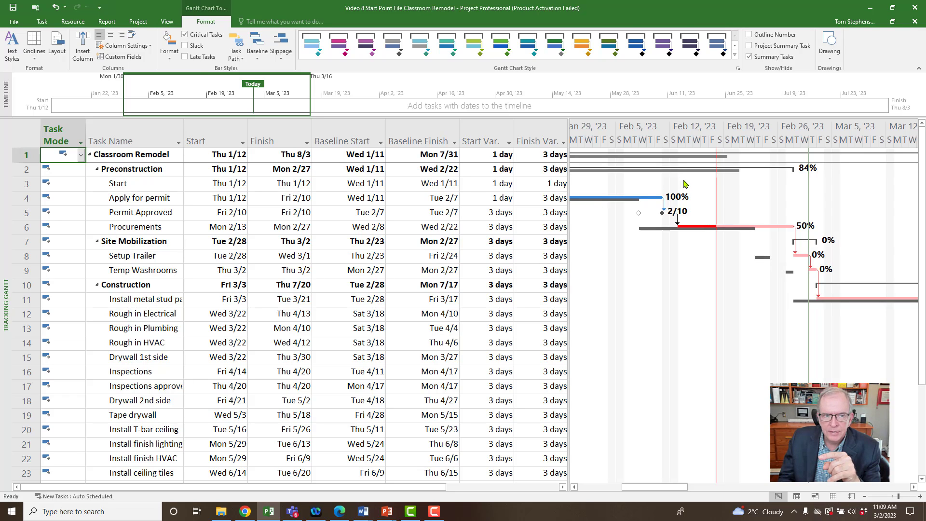
click(138, 22)
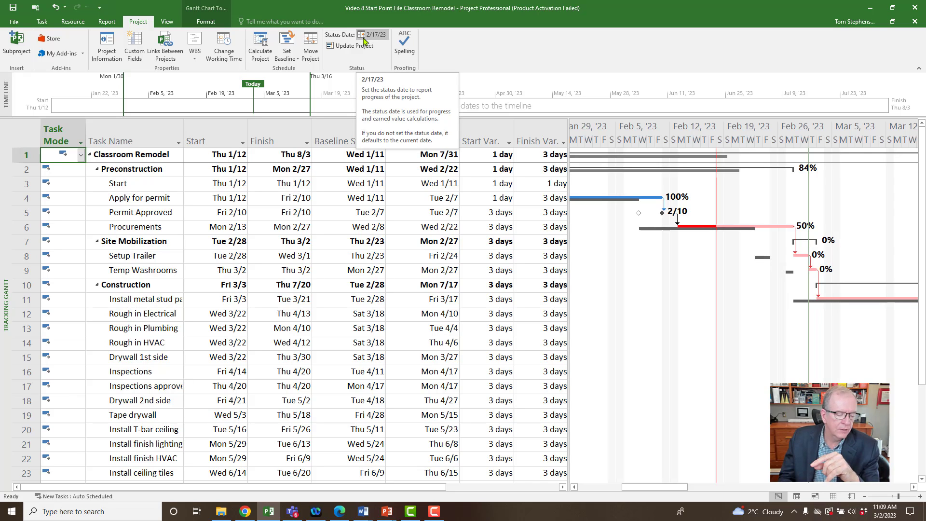
- Start saving a copy of the project in the Office Remodel The Course Updates folder inside Video 8 updating recovery part 2
click(16, 24)
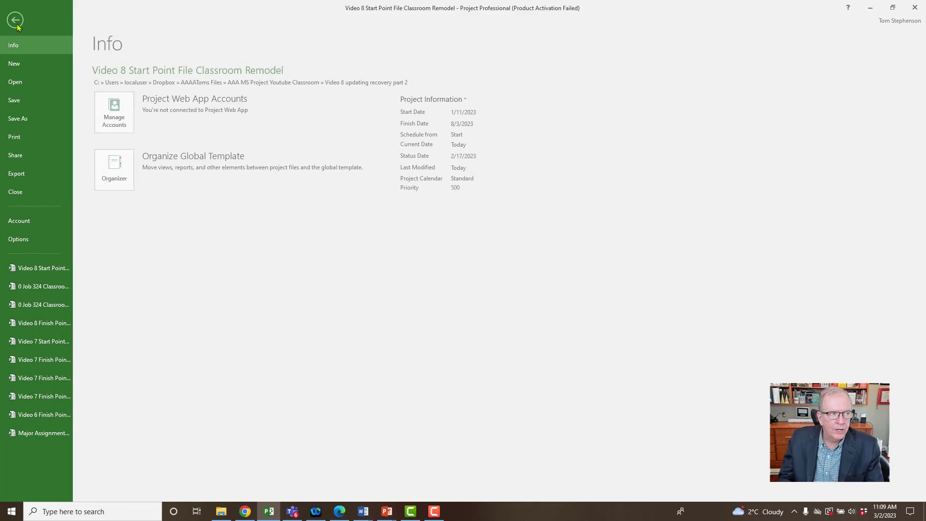
click(27, 122)
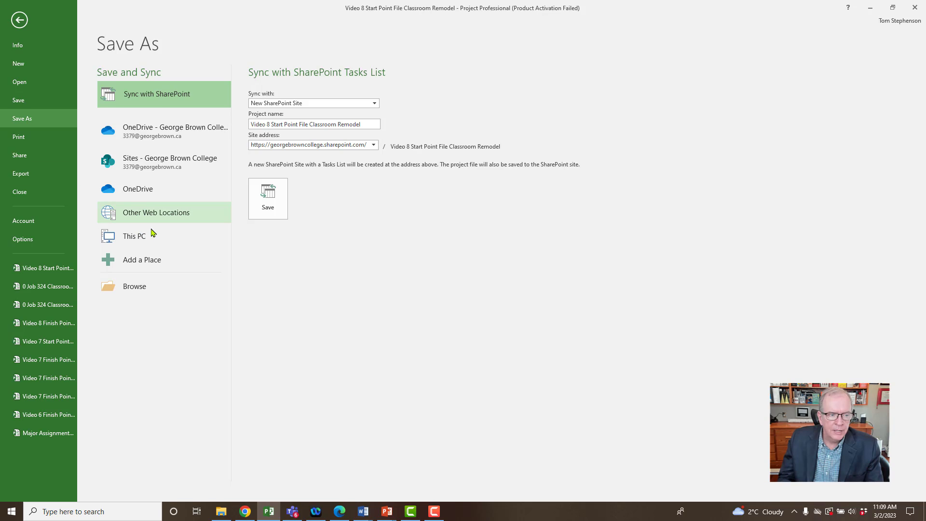
click(155, 236)
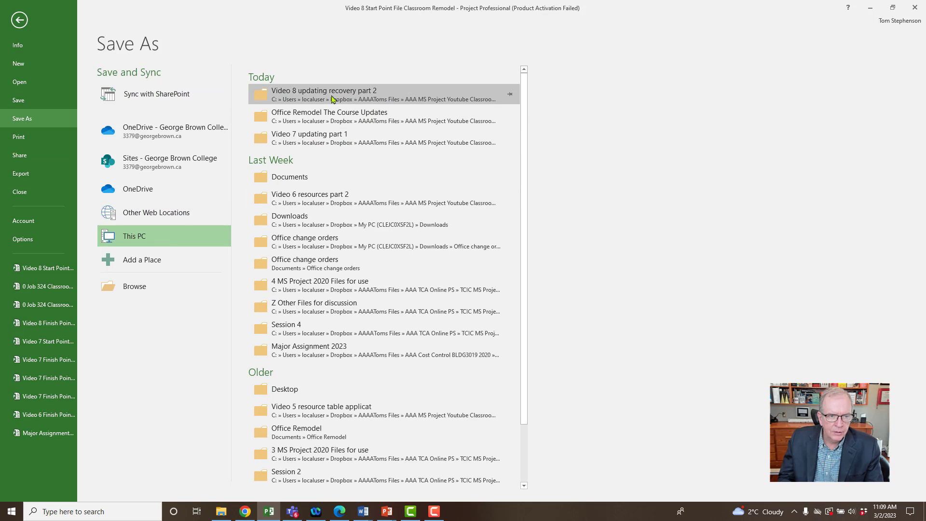
click(332, 99)
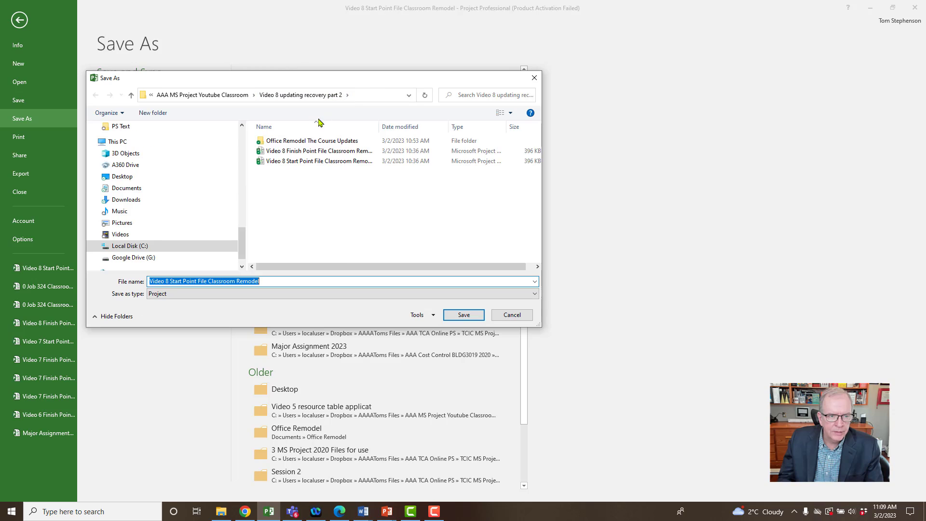
click(304, 142)
double_click(306, 142)
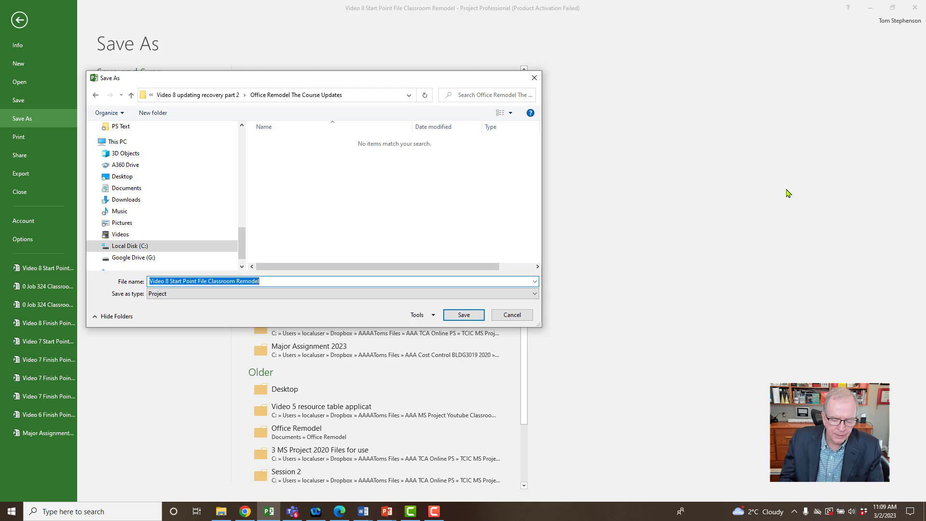
- Name the copy "1 Job 323 Classroom Remodel Update Feb 17 2023" and save it
key(BackSpace)
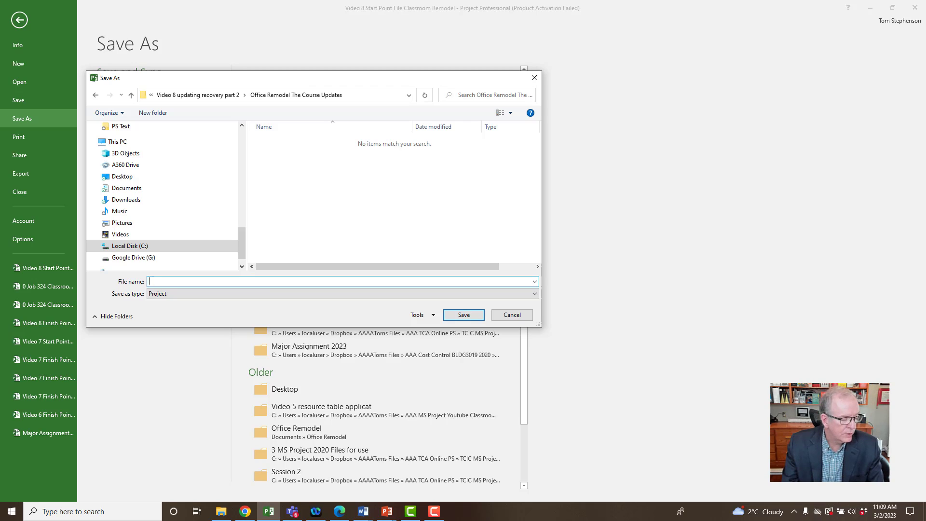
text(1 J)
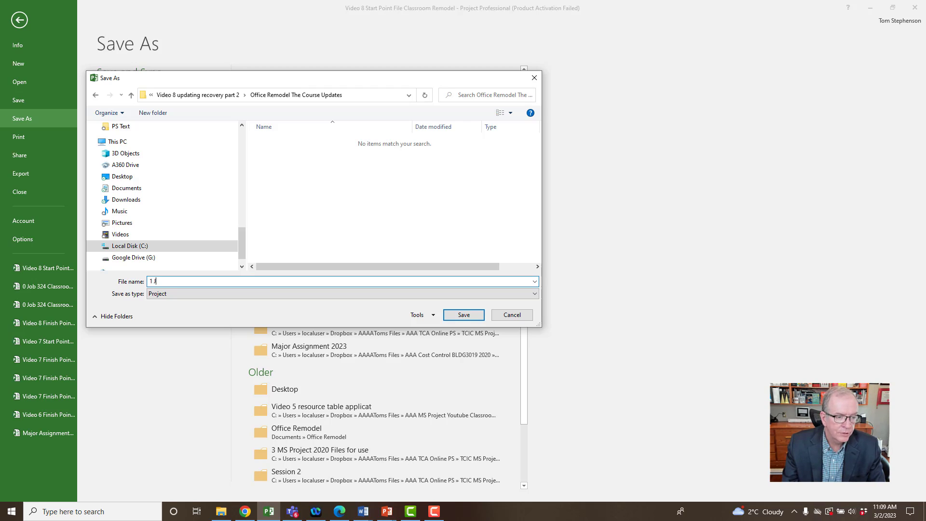
text(ob 323 Classroom Remodel Upda)
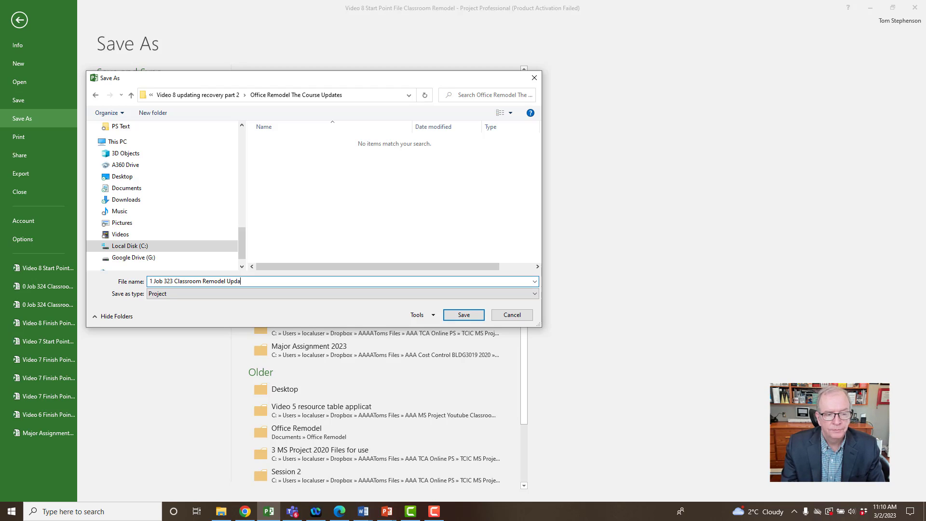
text(te F)
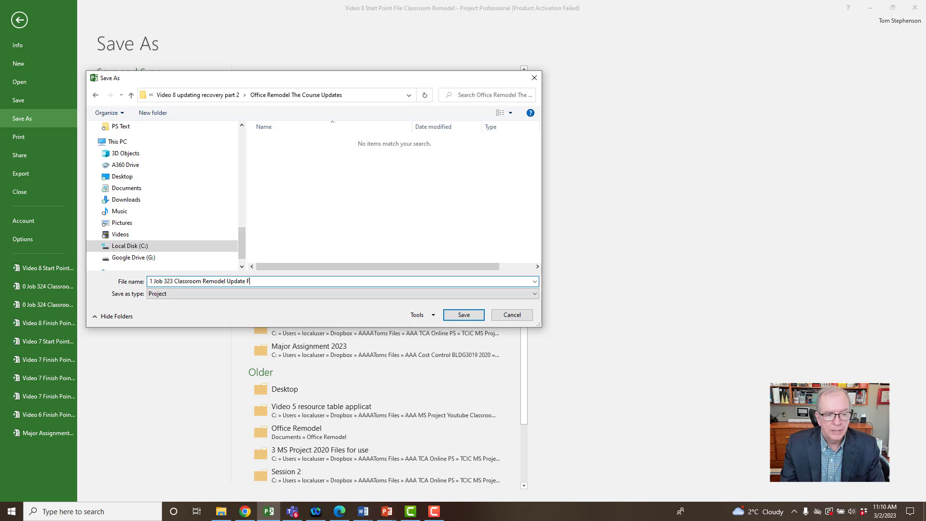
text(eb)
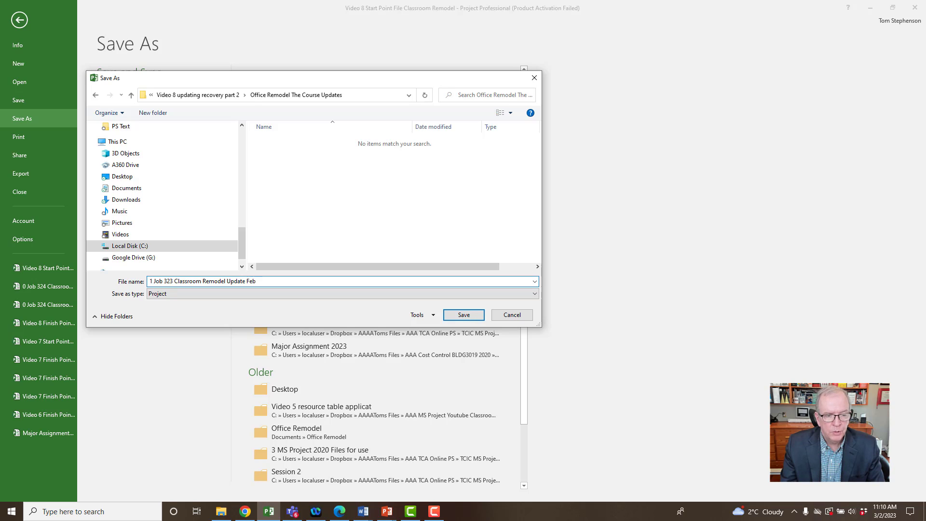
text( 1)
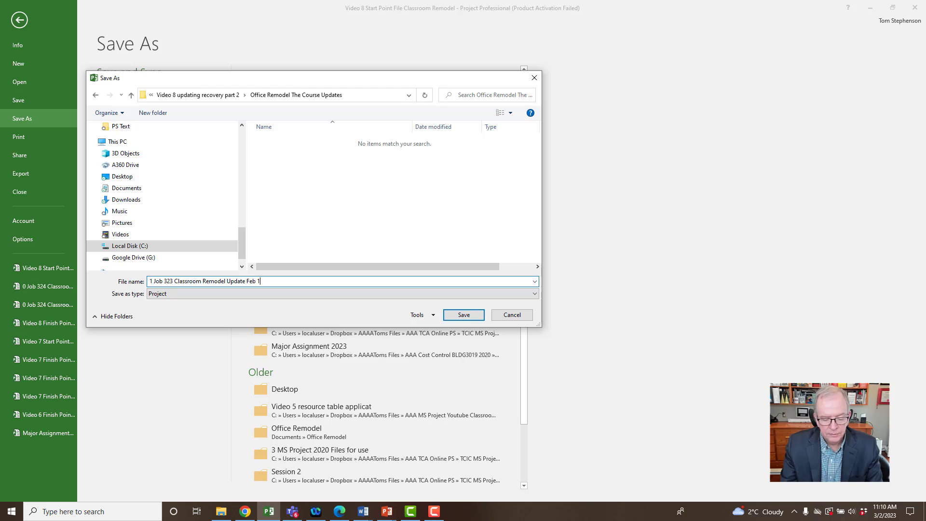
text(7 2023)
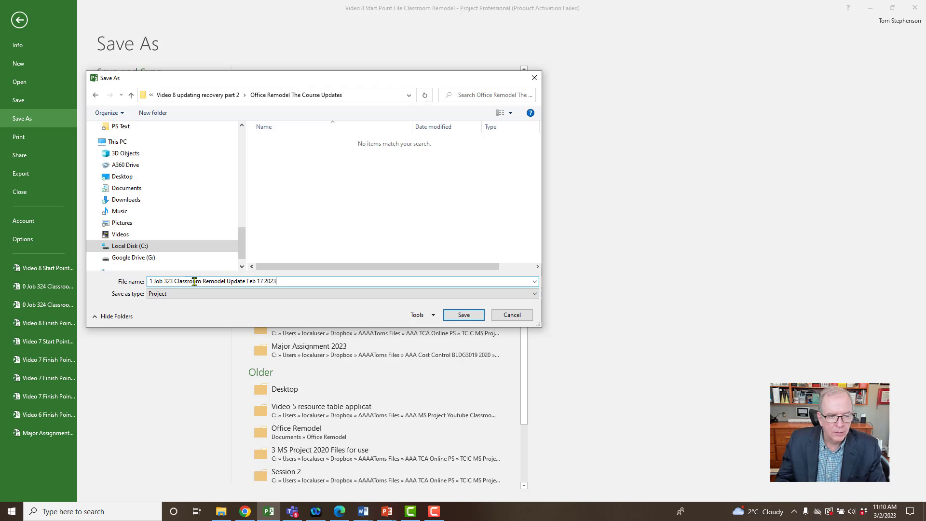
click(462, 315)
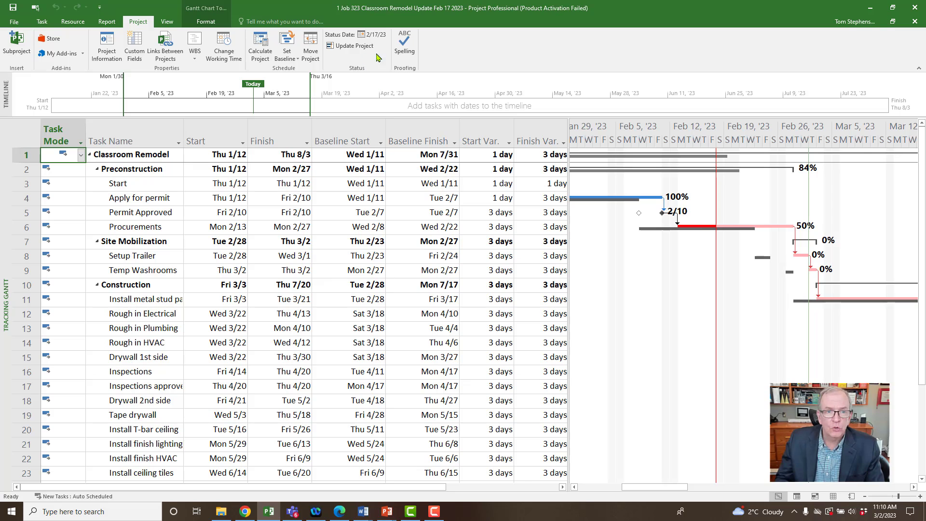
- Draw a horizontal arrow from the status date line forward to about March 6, placed beside the Rough in Plumbing row
click(206, 21)
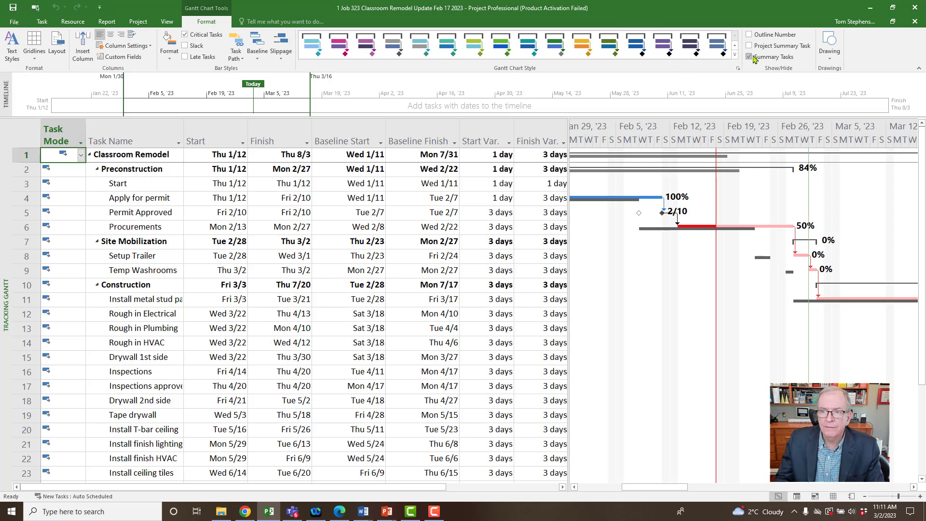
click(829, 48)
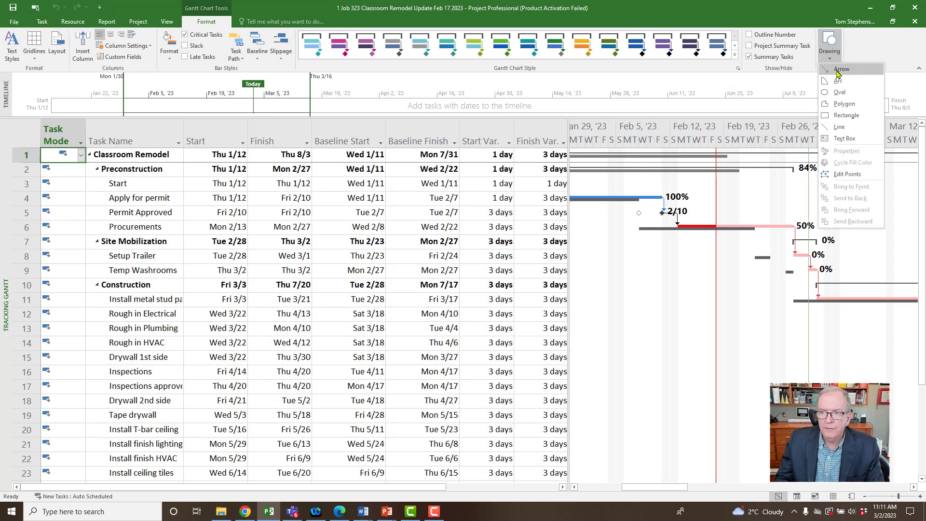
click(839, 69)
drag(713, 256, 582, 255)
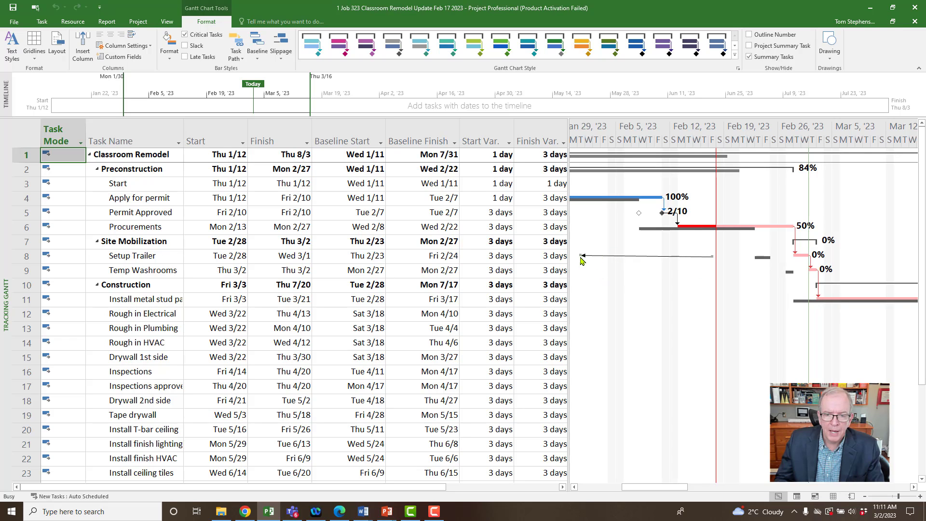
mouse_move(582, 255)
mouse_down()
mouse_move(696, 259)
mouse_move(713, 338)
mouse_move(791, 270)
mouse_move(847, 258)
mouse_up()
drag(743, 261, 746, 331)
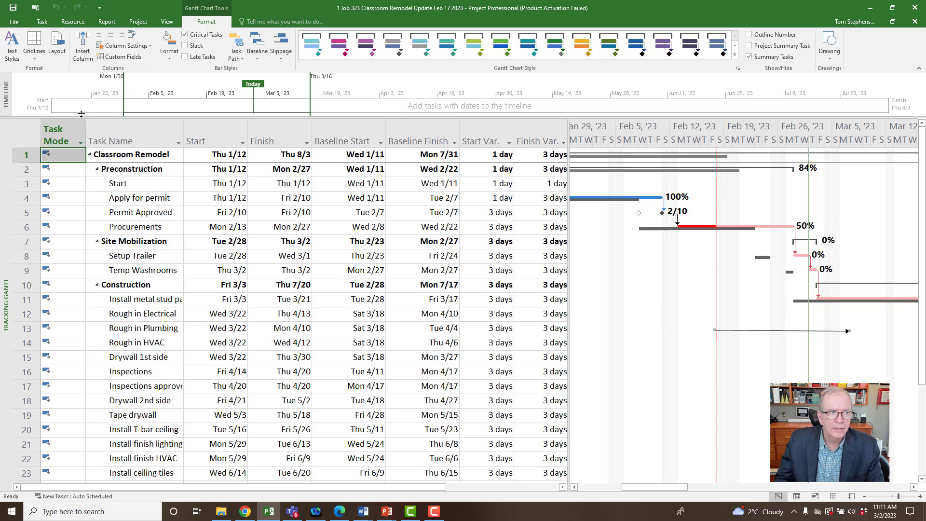
- Start saving another copy of the project in the Office Remodel The Course Updates folder
click(14, 24)
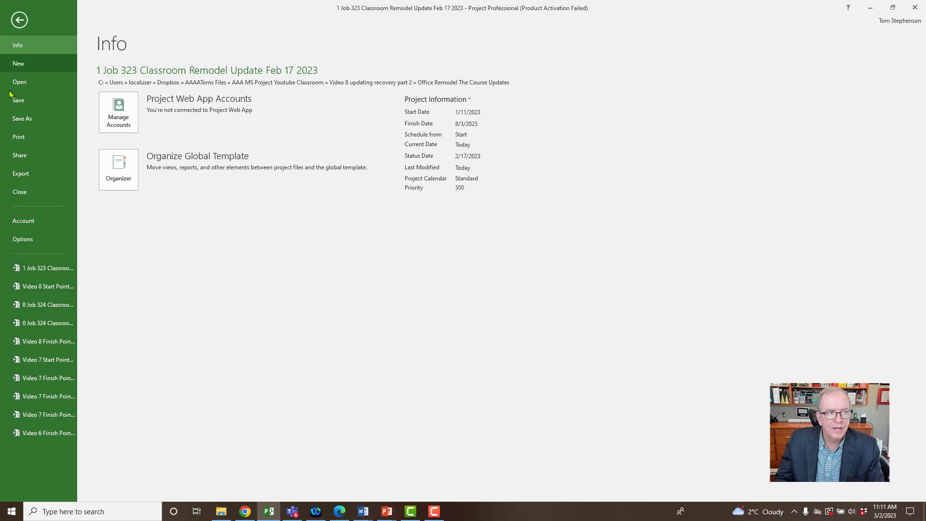
click(17, 124)
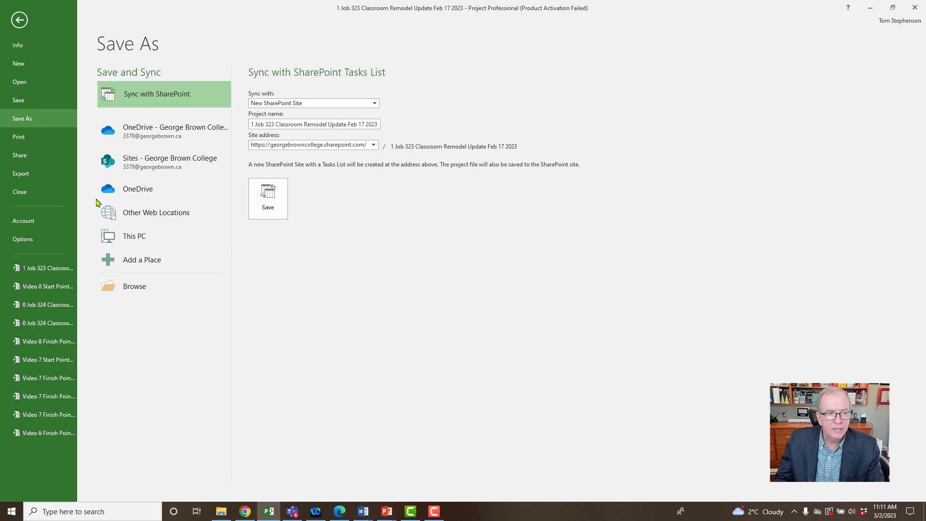
click(124, 240)
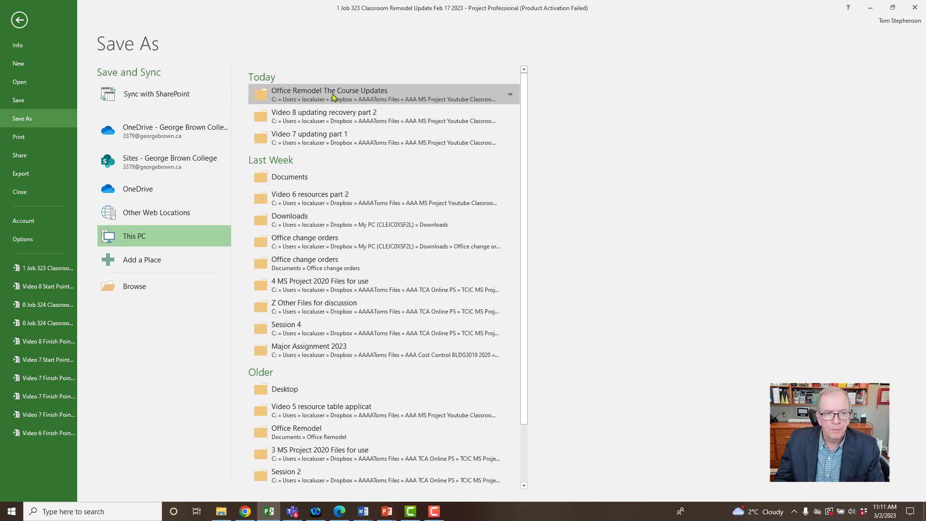
click(331, 94)
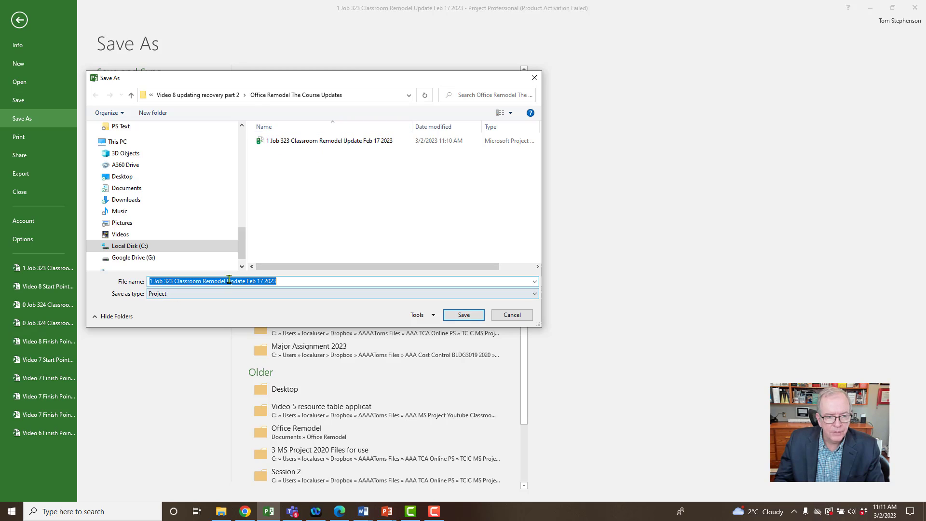
- Replace Update with Recovery in the file name and save the project as "1 Job 323 Classroom Remodel Recovery Feb 17 2023"
click(245, 283)
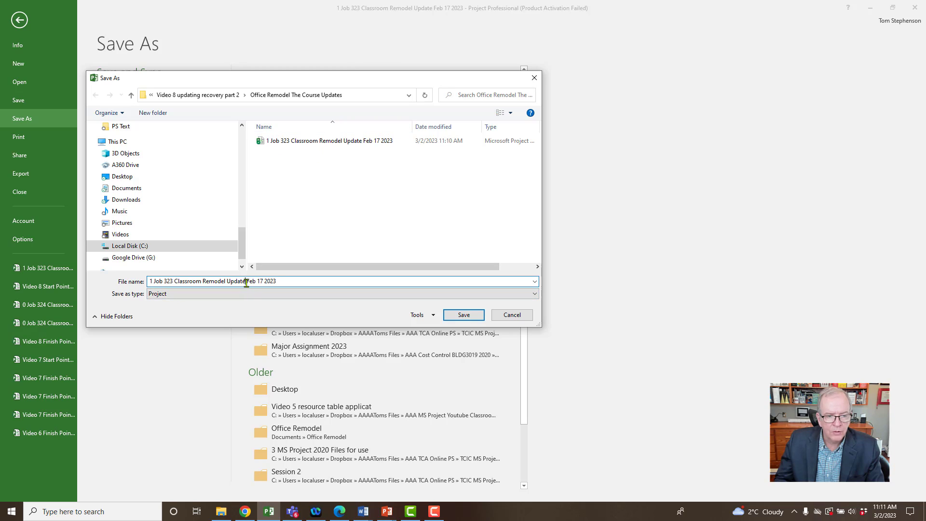
key(BackSpace)
key(BackSpace)
key(BackSpace)
key(BackSpace)
key(BackSpace)
key(BackSpace)
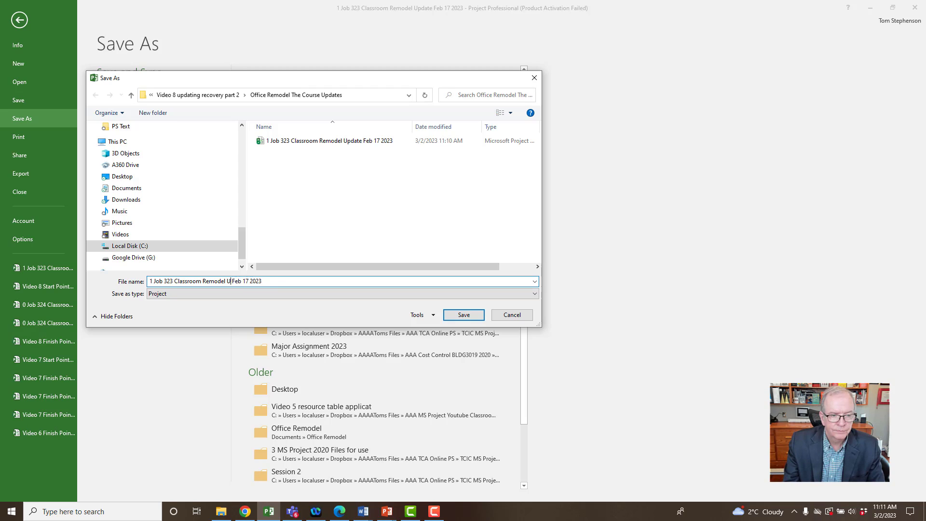
text(Recover)
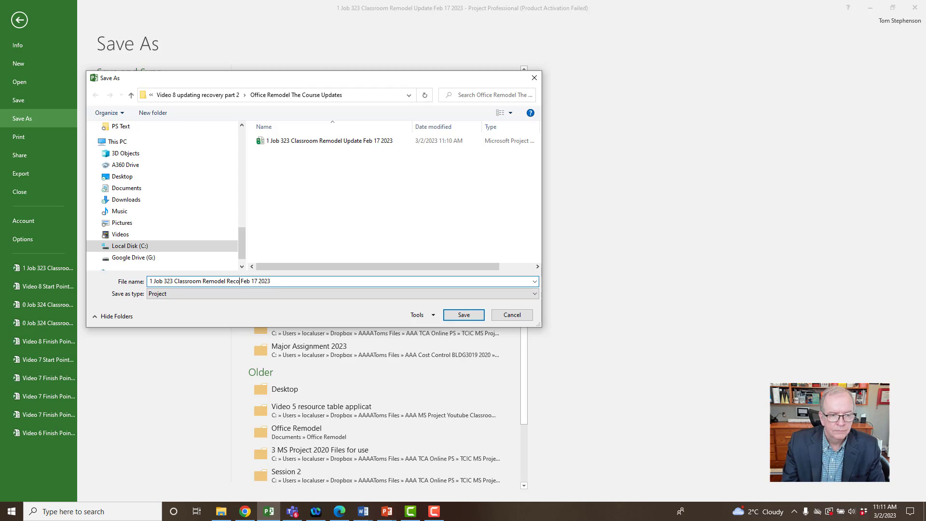
text(y)
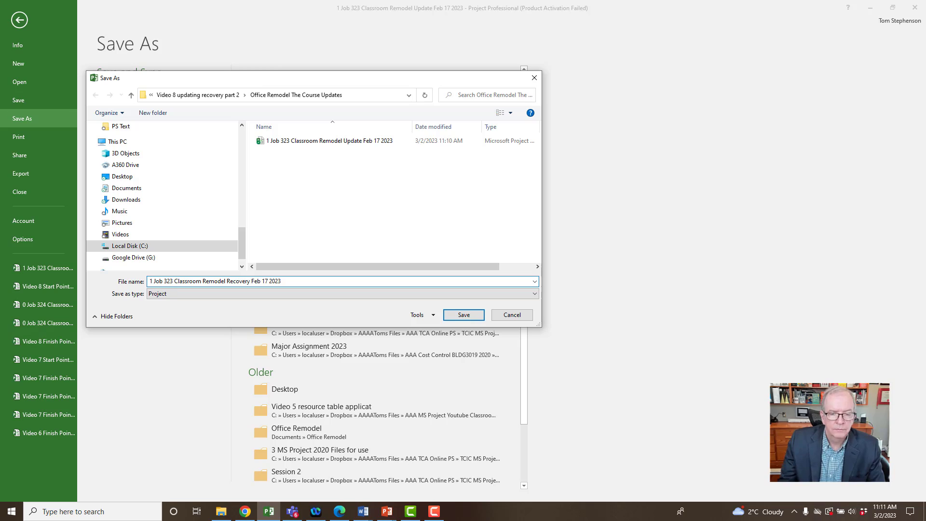
click(464, 315)
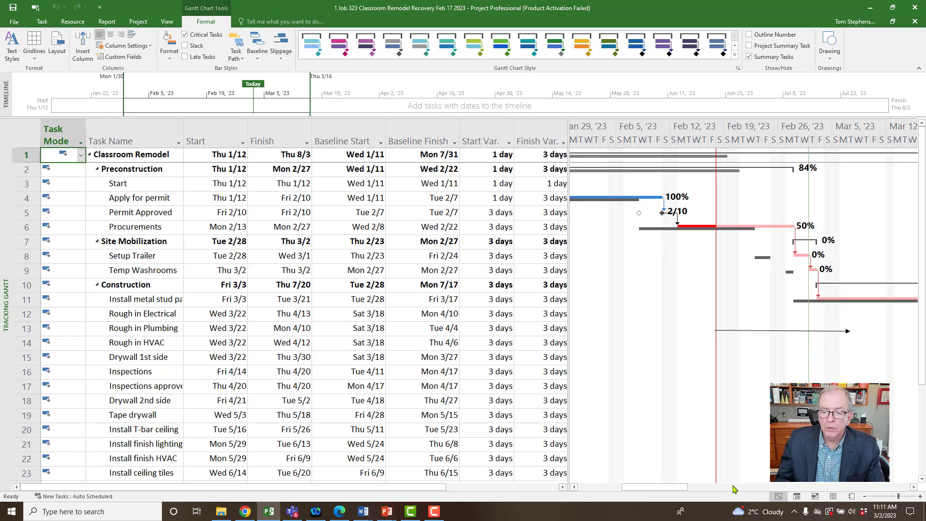
- Examine the tracking Gantt bars and baseline variances from the status date through mid April, down to the Closeout tasks
drag(676, 493, 682, 493)
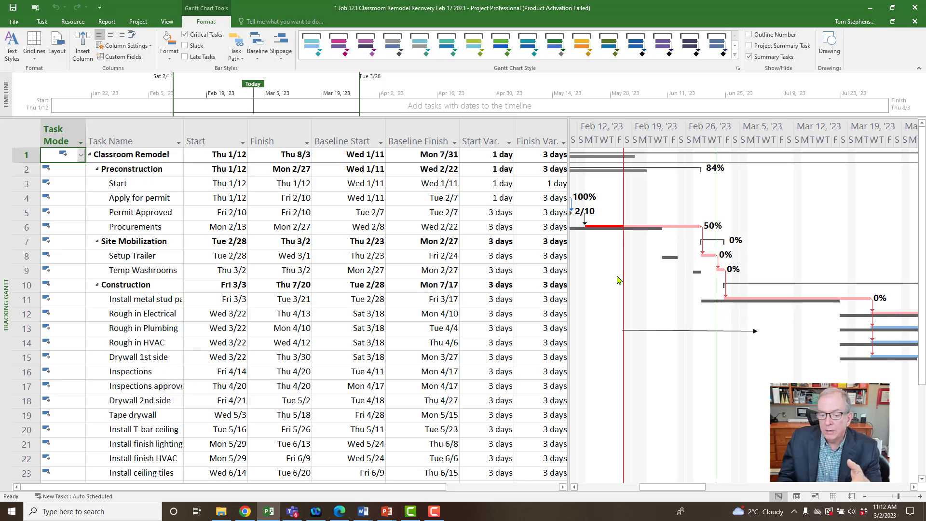
scroll(509, 415, down, 2)
scroll(509, 414, down, 4)
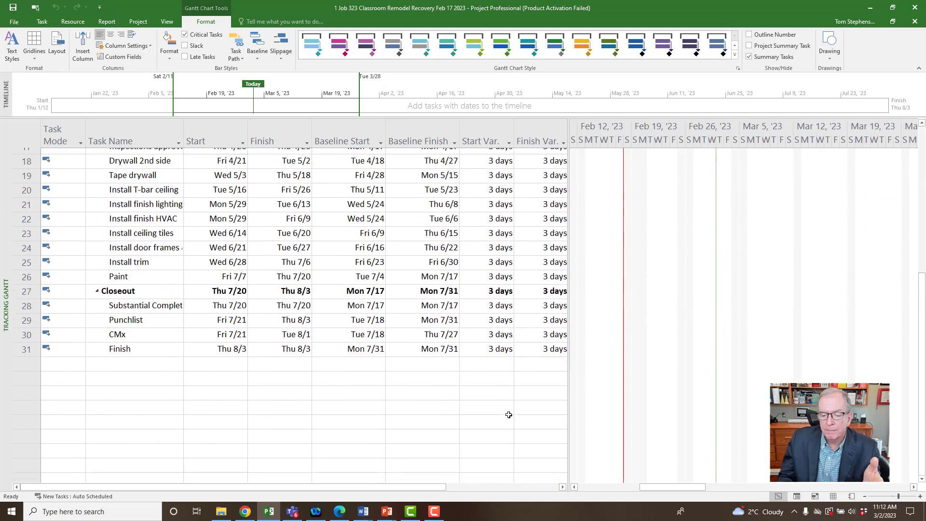
key(ctrl+Home)
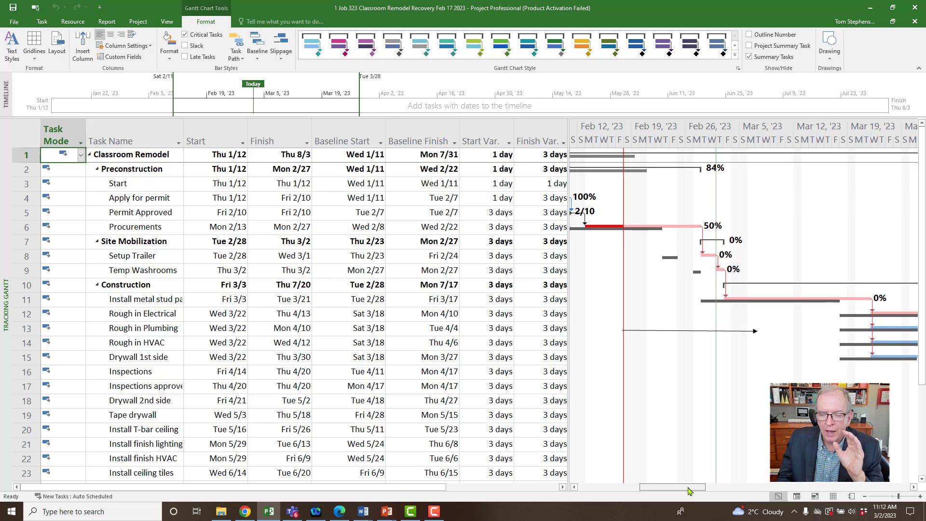
drag(689, 491, 699, 492)
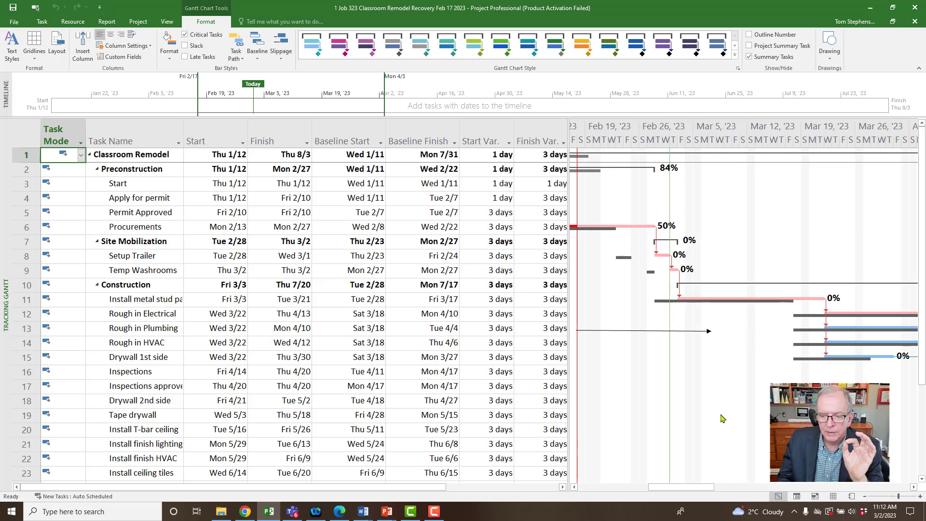
drag(702, 488, 725, 490)
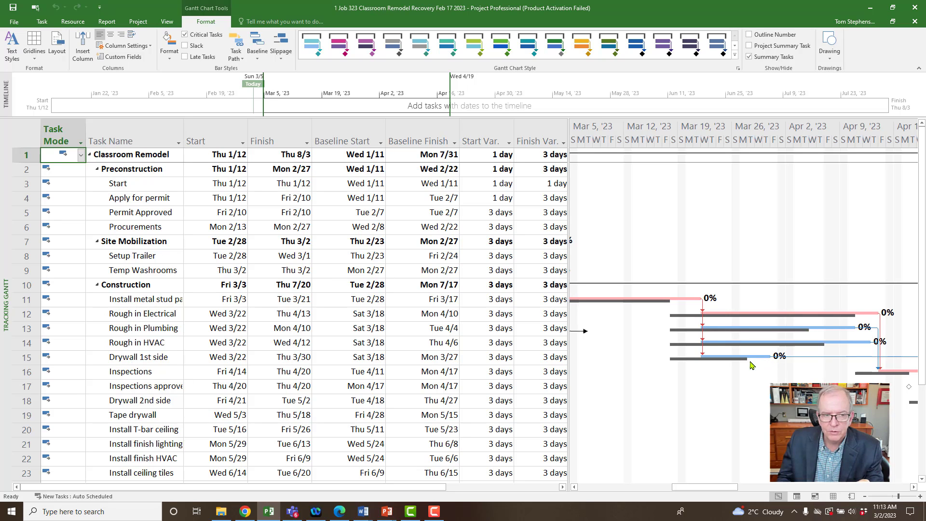
drag(694, 489, 666, 477)
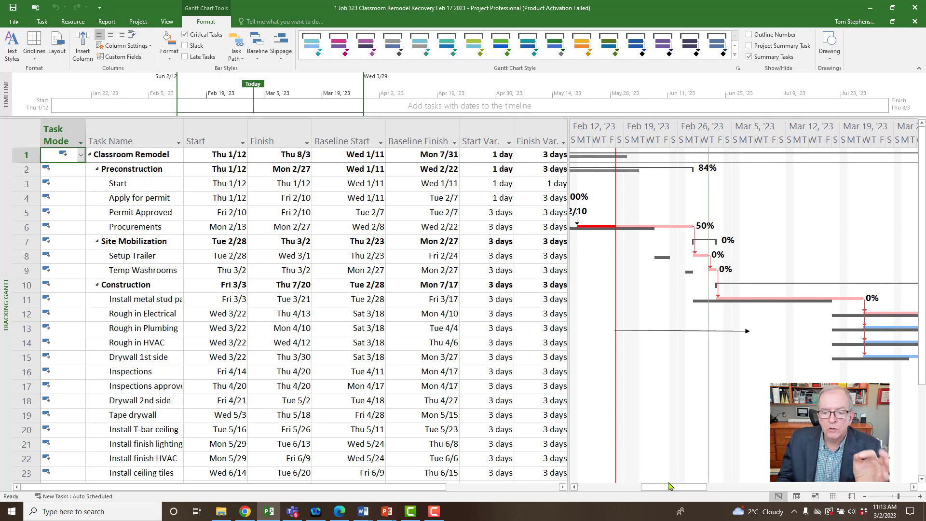
scroll(449, 392, down, 5)
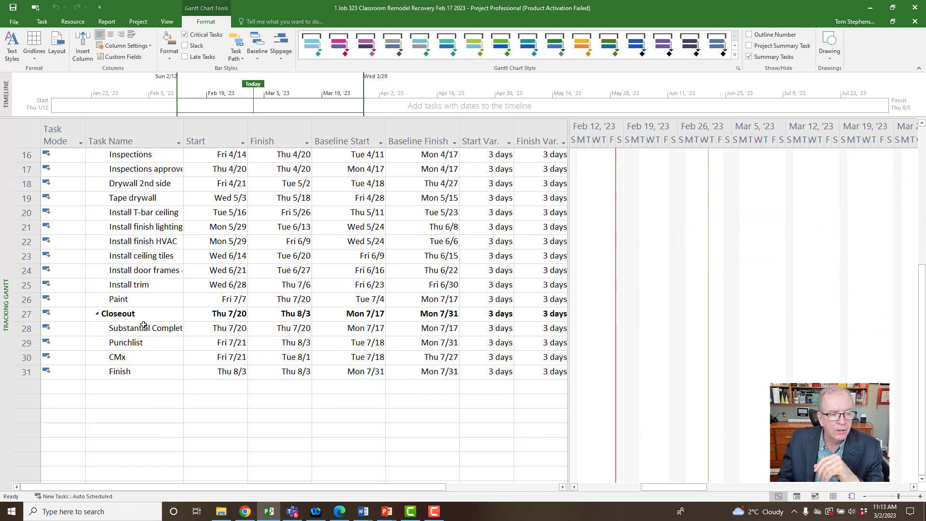
- Insert a Duration column before the Start column in the task table
click(216, 127)
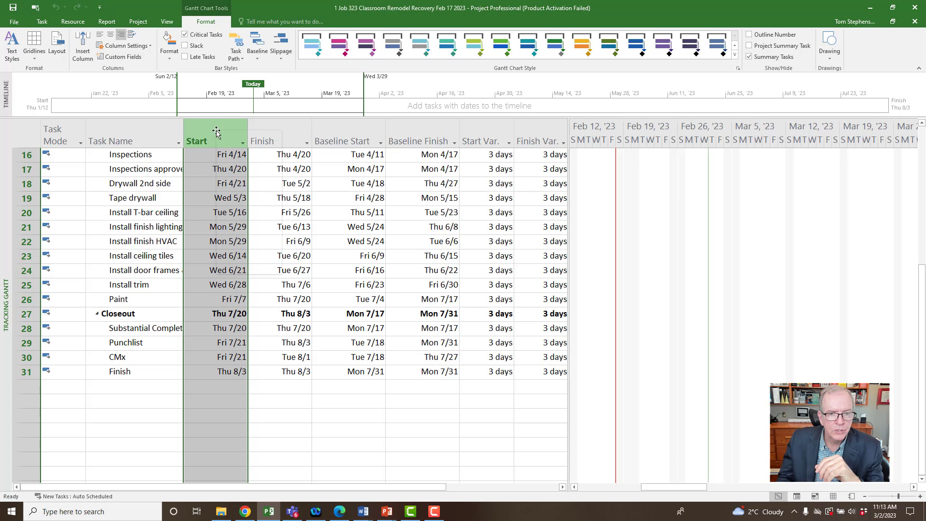
right_click(216, 129)
click(237, 197)
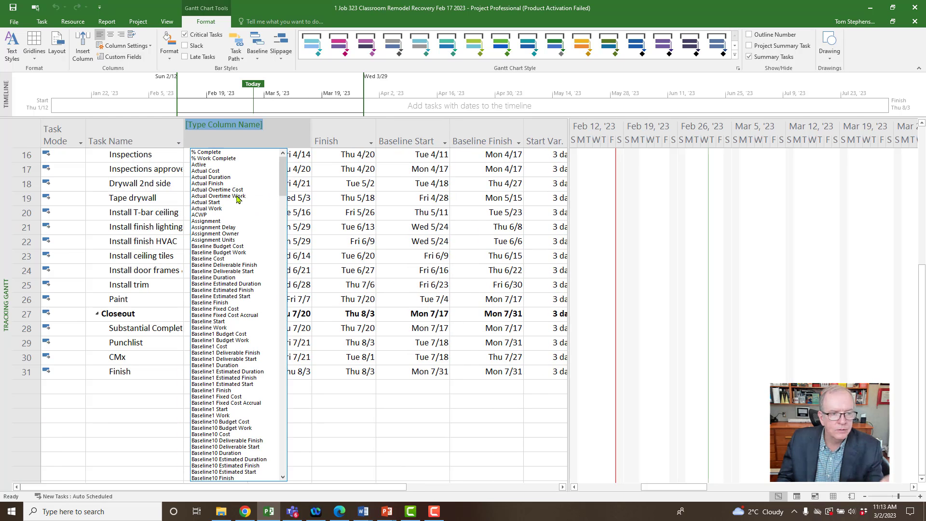
text(date1)
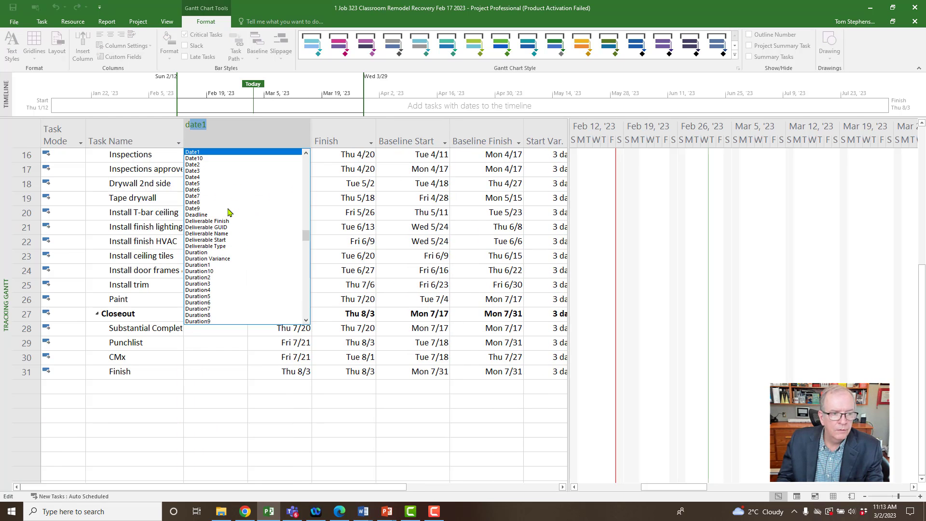
click(215, 253)
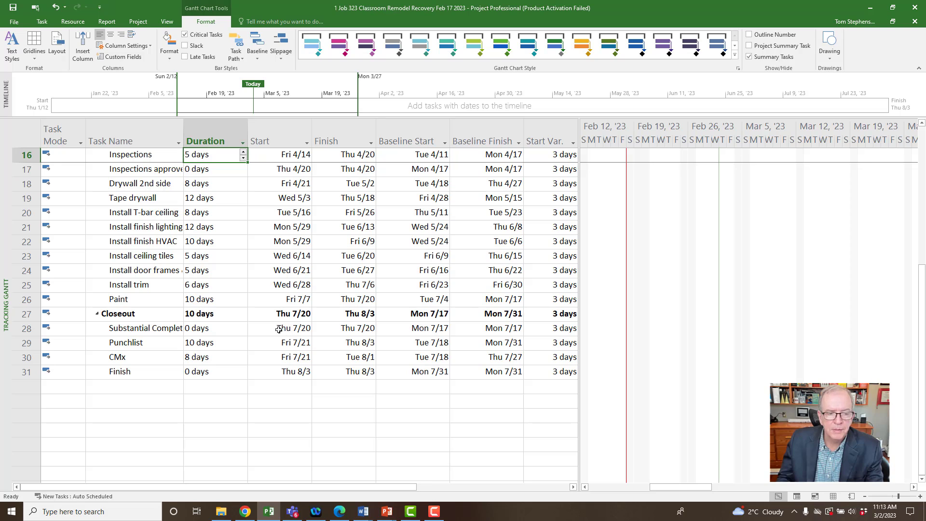
- Bring the Punchlist task's bar into view in the Gantt chart and examine the Closeout tasks against their baselines
scroll(261, 330, up, 1)
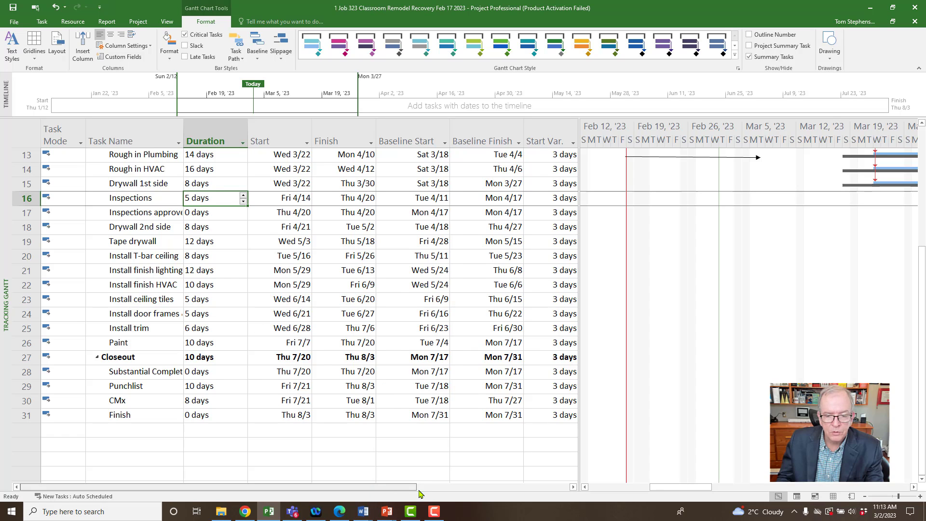
mouse_move(415, 488)
mouse_down()
mouse_move(449, 486)
mouse_move(400, 489)
mouse_up()
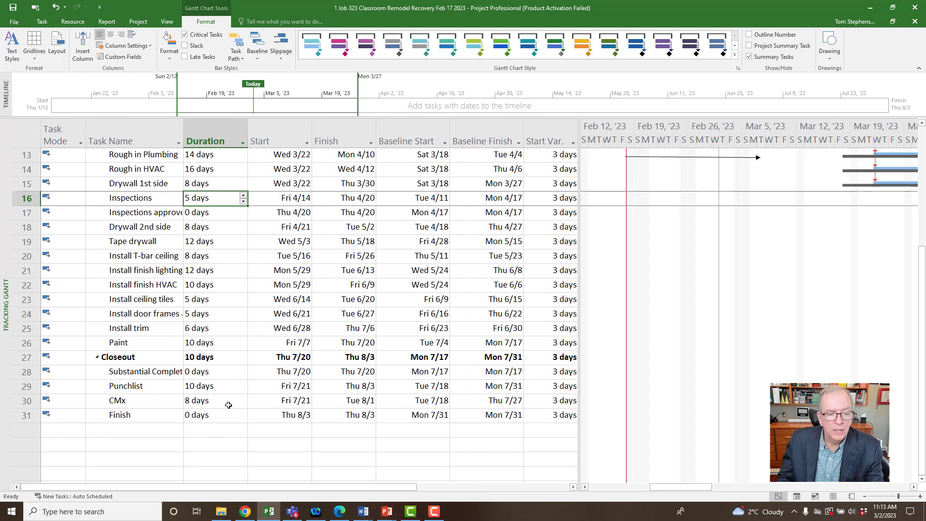
click(144, 386)
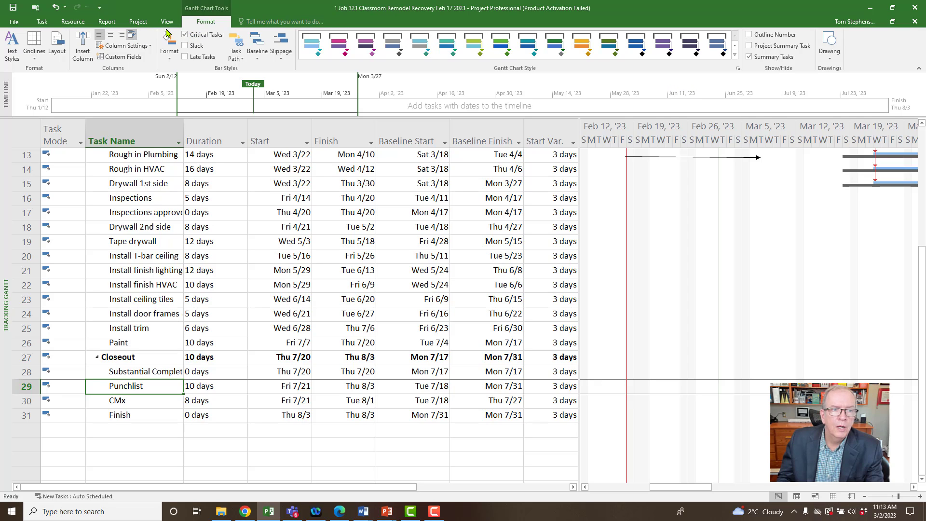
click(42, 22)
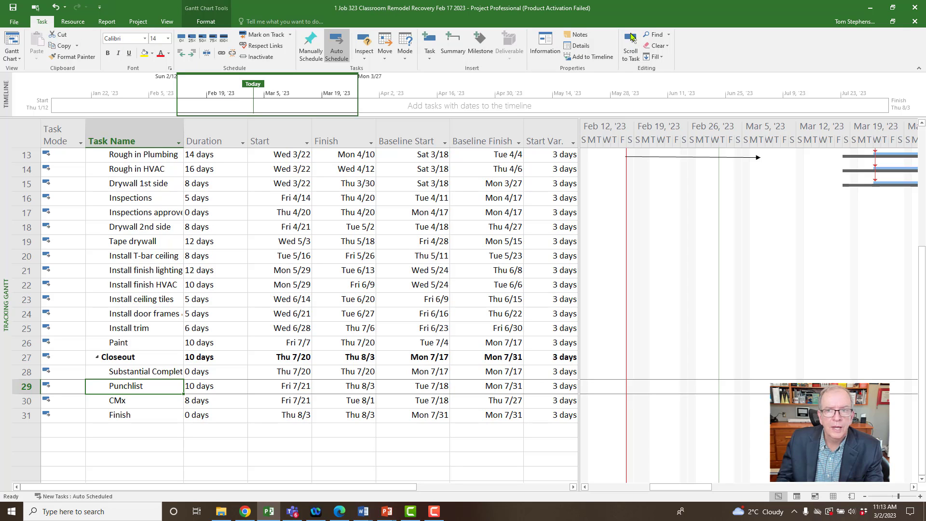
click(630, 48)
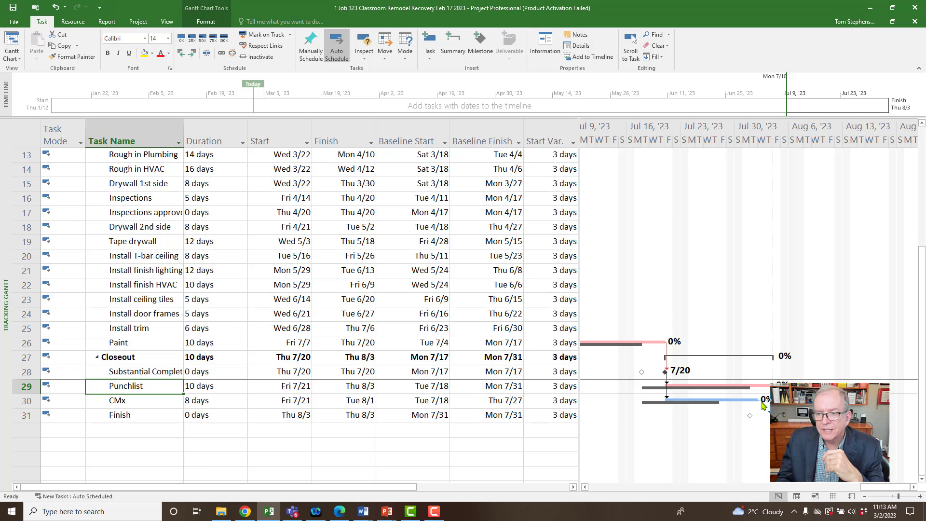
scroll(764, 404, down, 5)
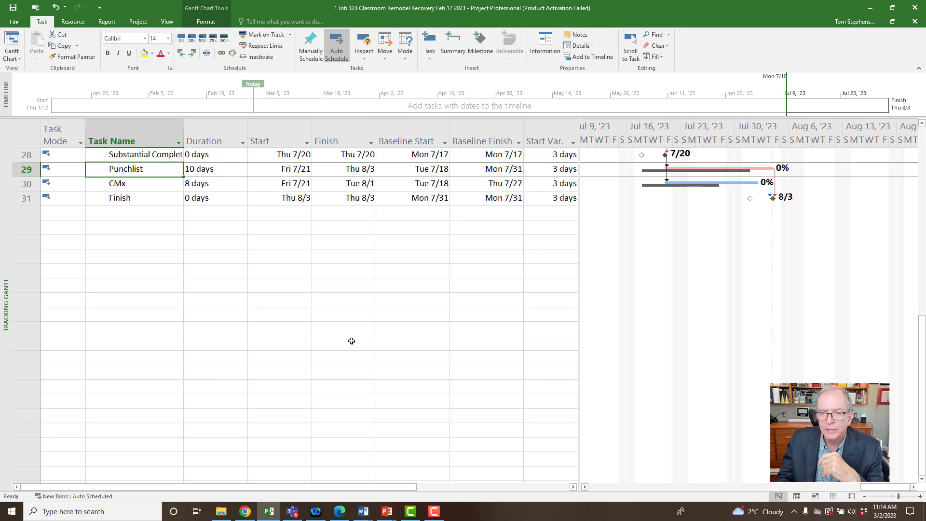
- Examine the Construction bars and their links from March to early May, and return to the February status date
scroll(352, 341, up, 9)
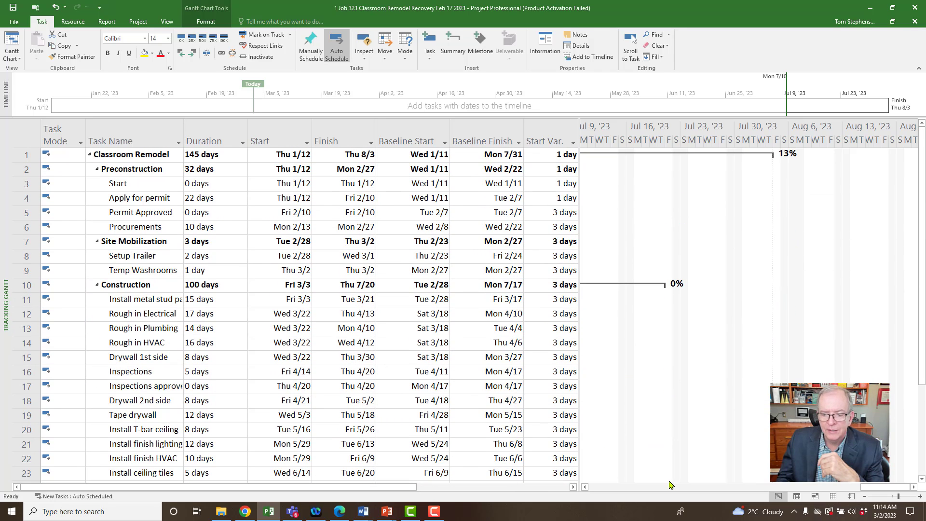
drag(863, 490, 724, 491)
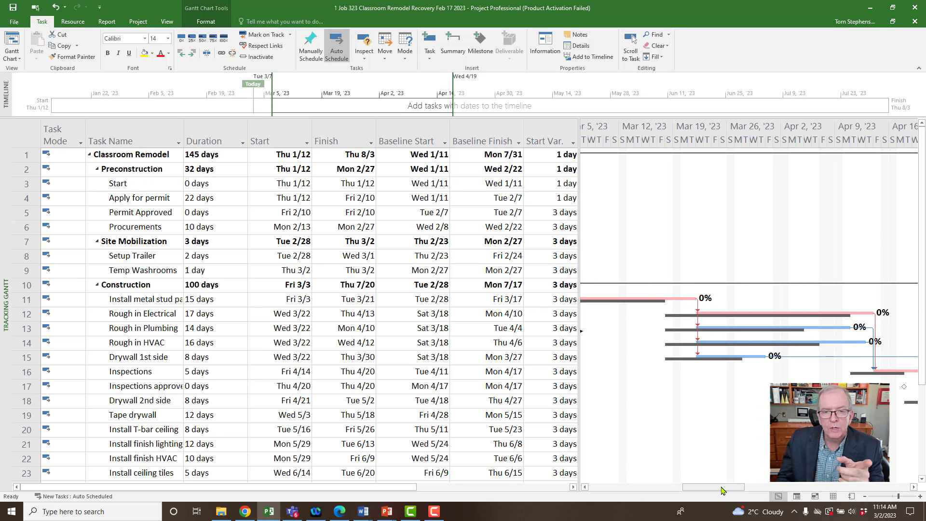
drag(722, 490, 738, 492)
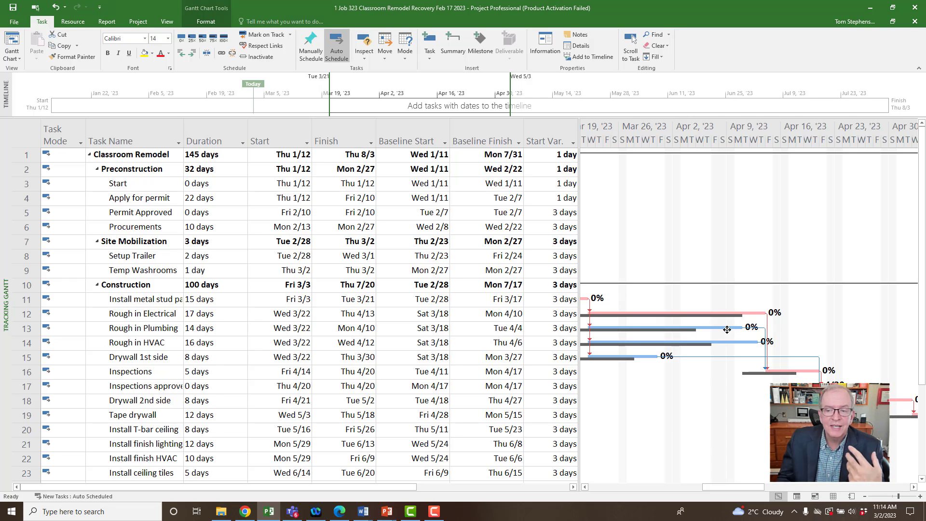
drag(722, 487, 663, 507)
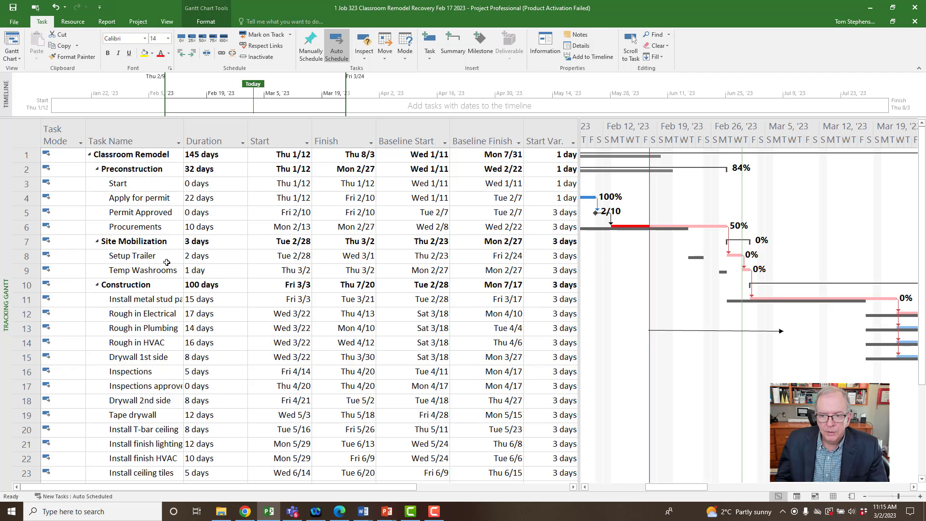
click(138, 227)
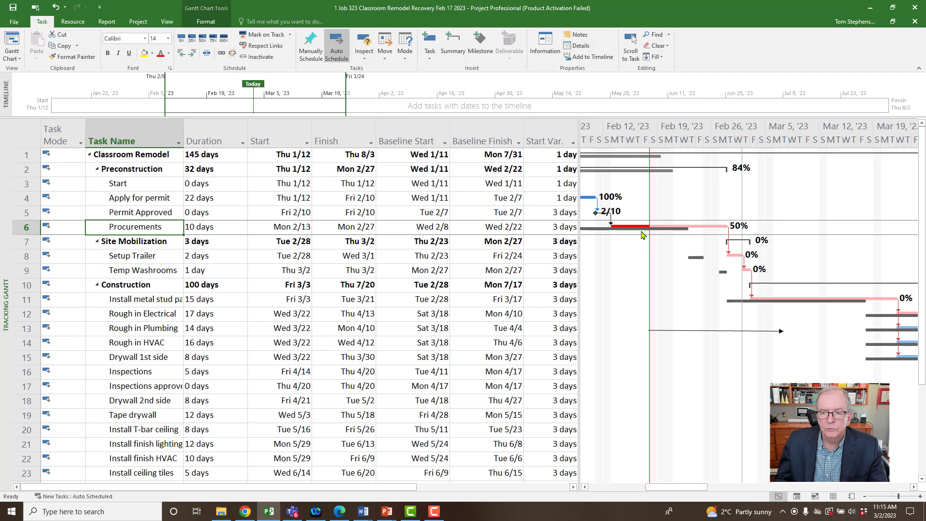
mouse_move(729, 235)
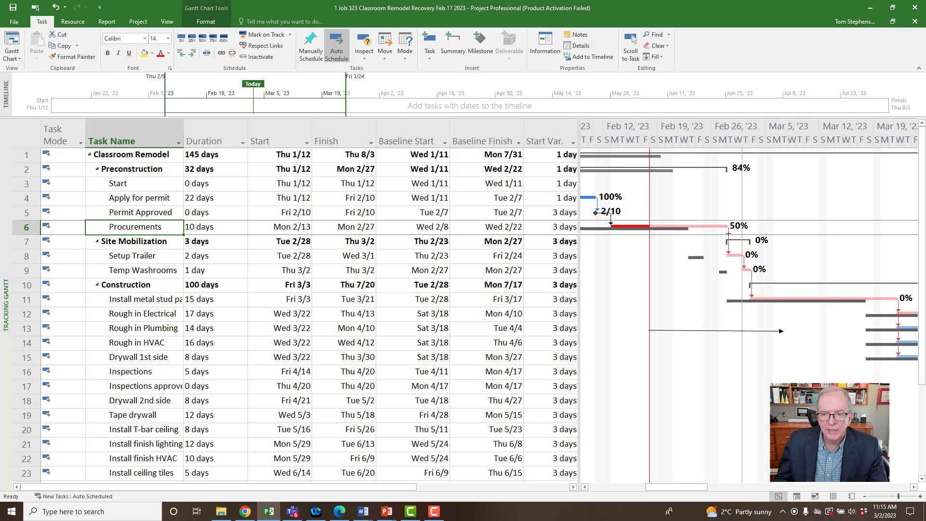
double_click(728, 233)
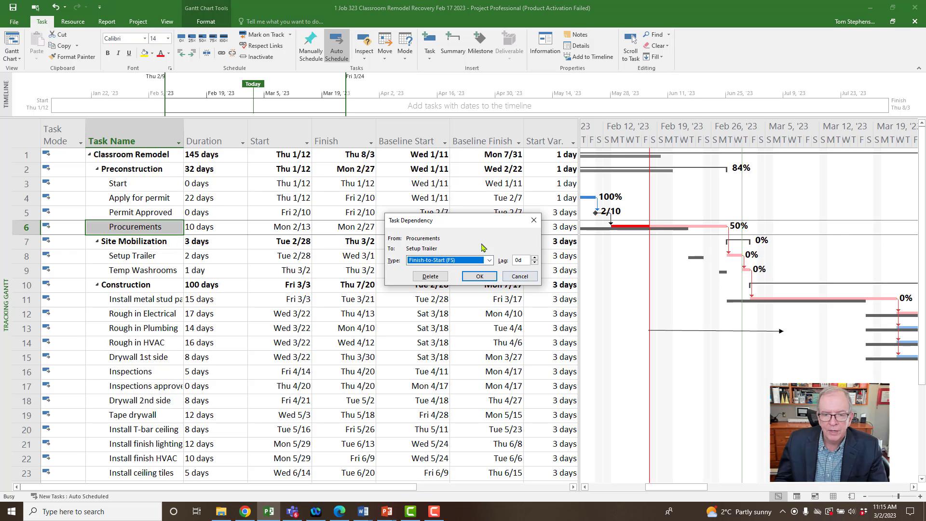
drag(479, 222, 482, 122)
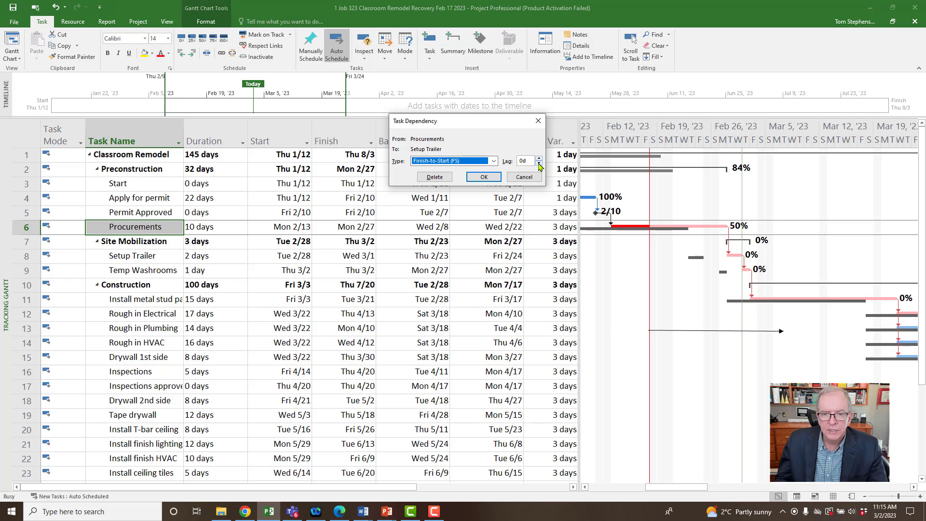
click(538, 164)
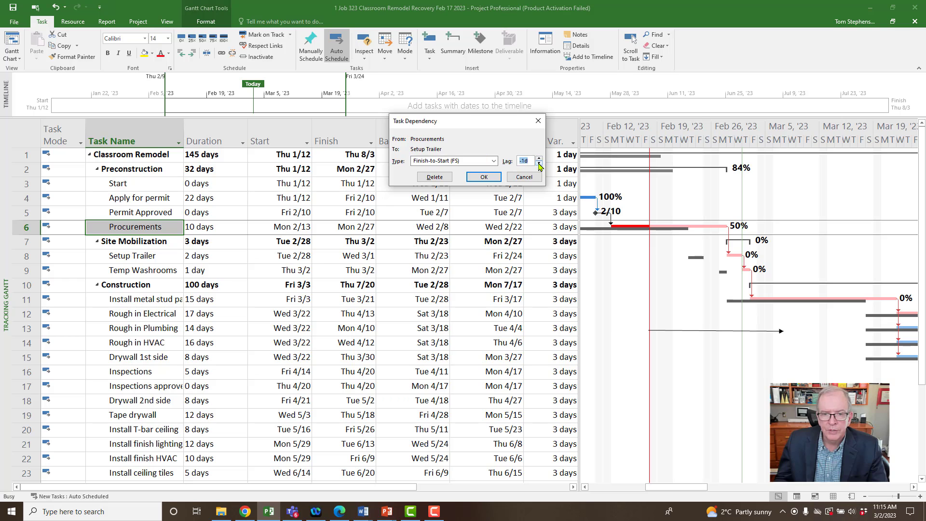
click(538, 120)
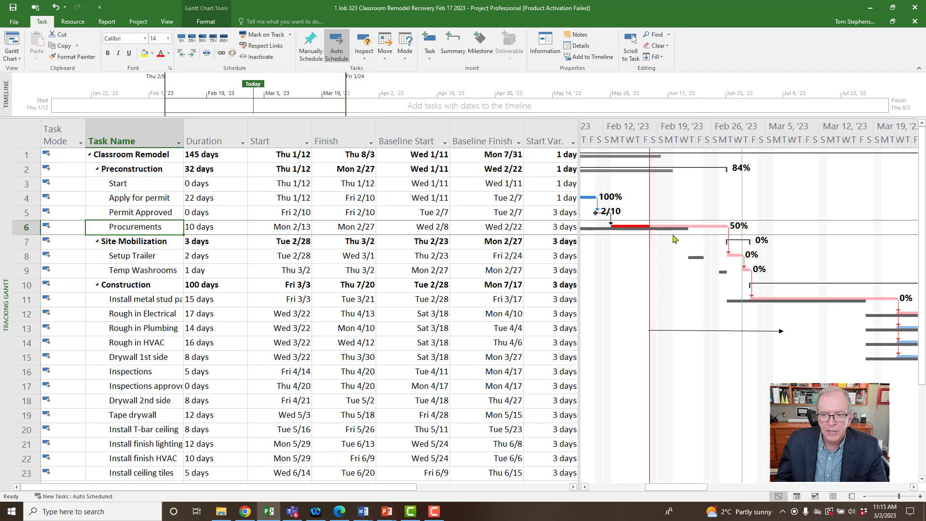
double_click(728, 235)
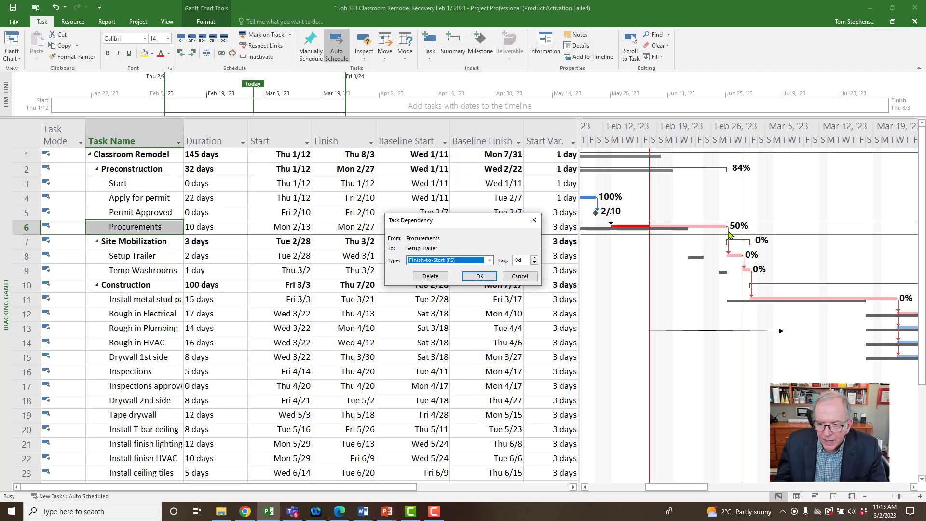
click(535, 263)
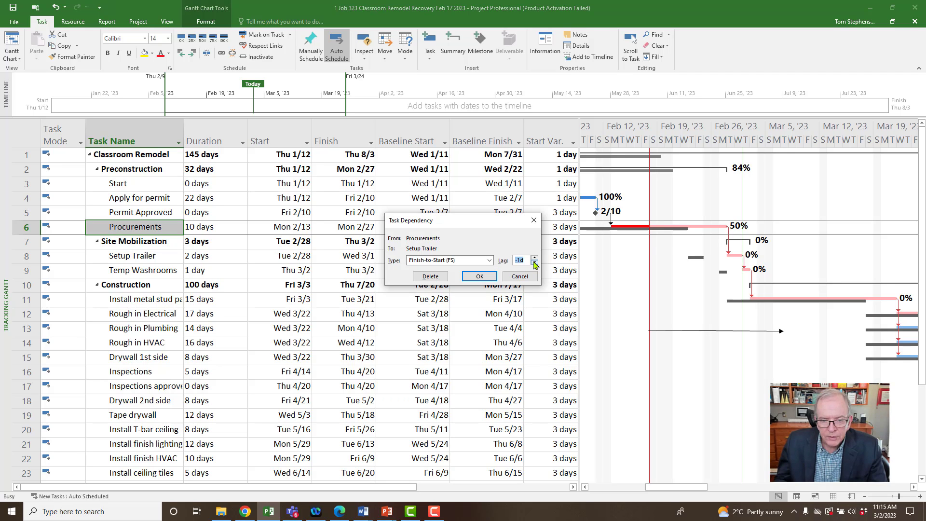
click(535, 220)
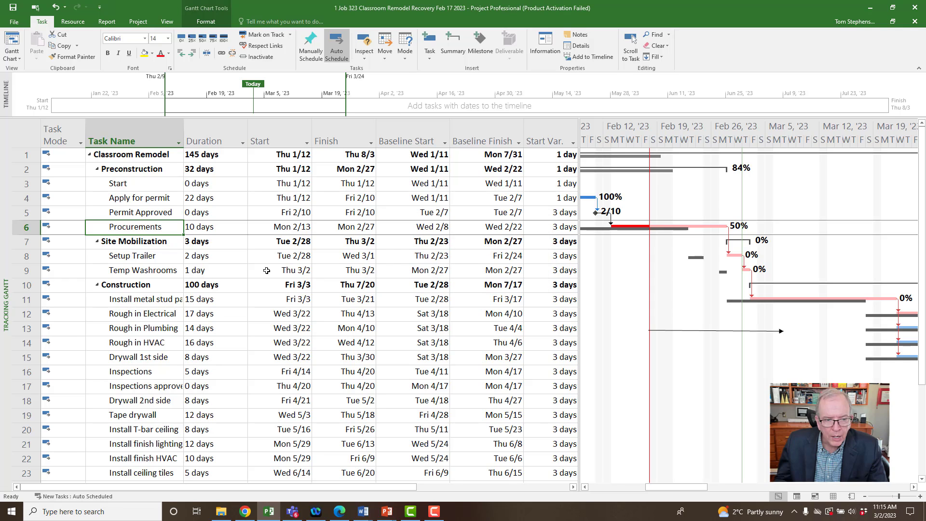
- Set the lag on Setup Trailer's Finish-to-Start predecessor Procurements to -2d
double_click(158, 260)
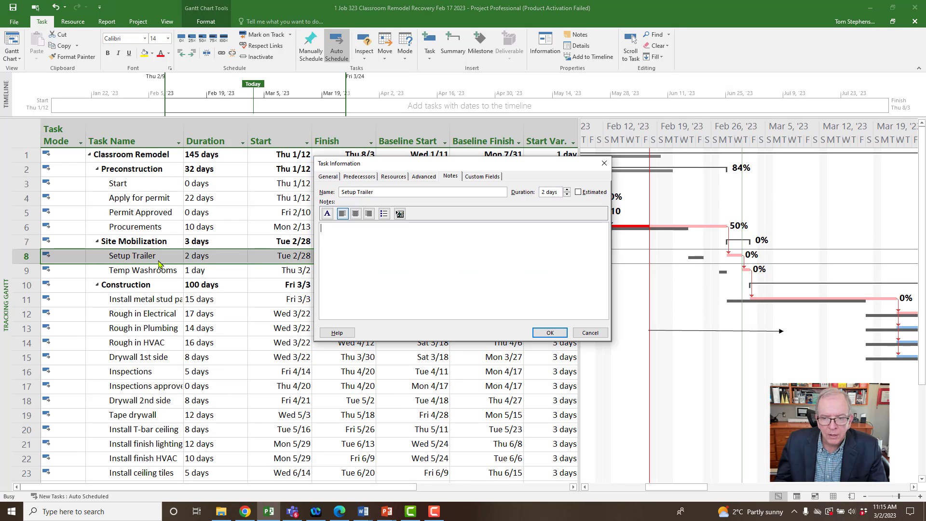
drag(445, 163, 408, 293)
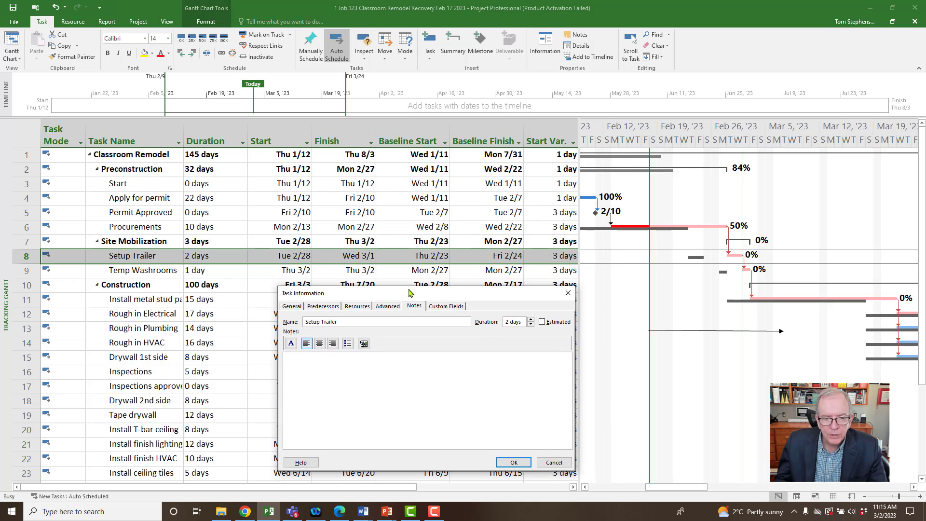
click(316, 309)
click(556, 352)
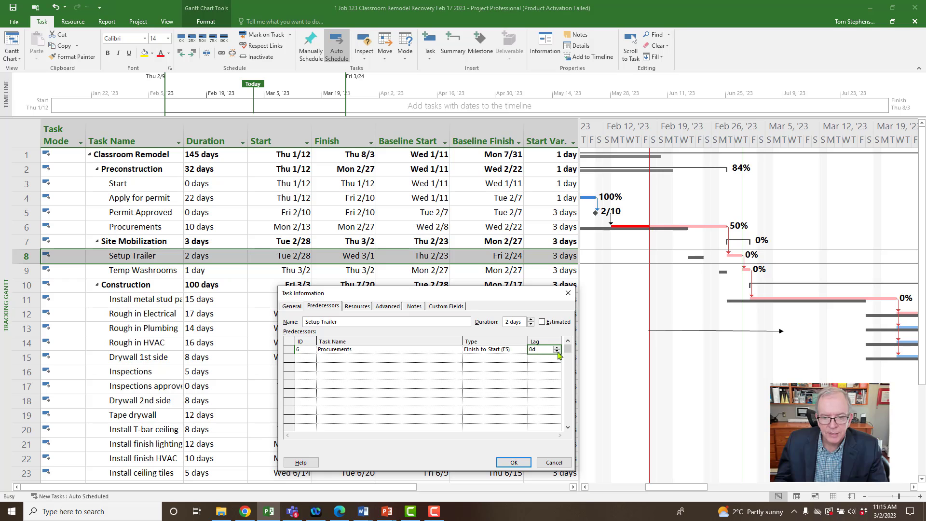
click(557, 352)
click(557, 351)
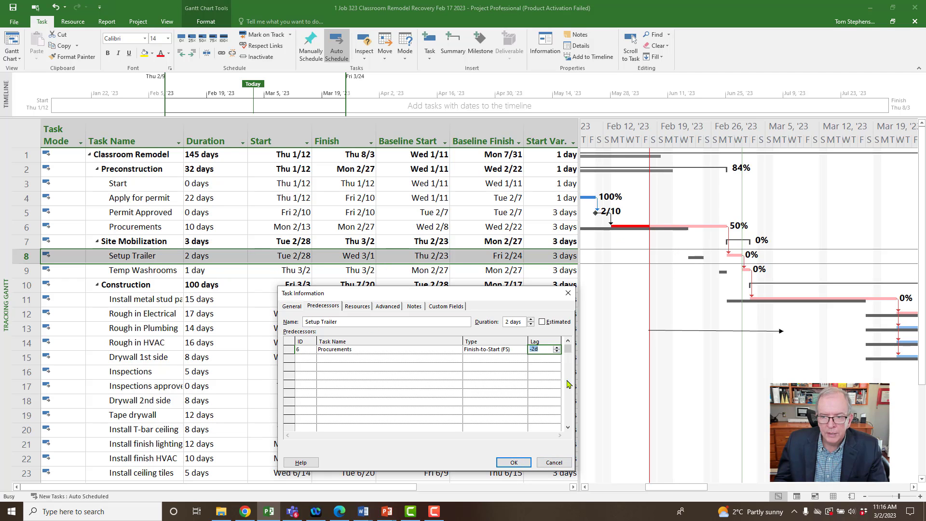
click(513, 462)
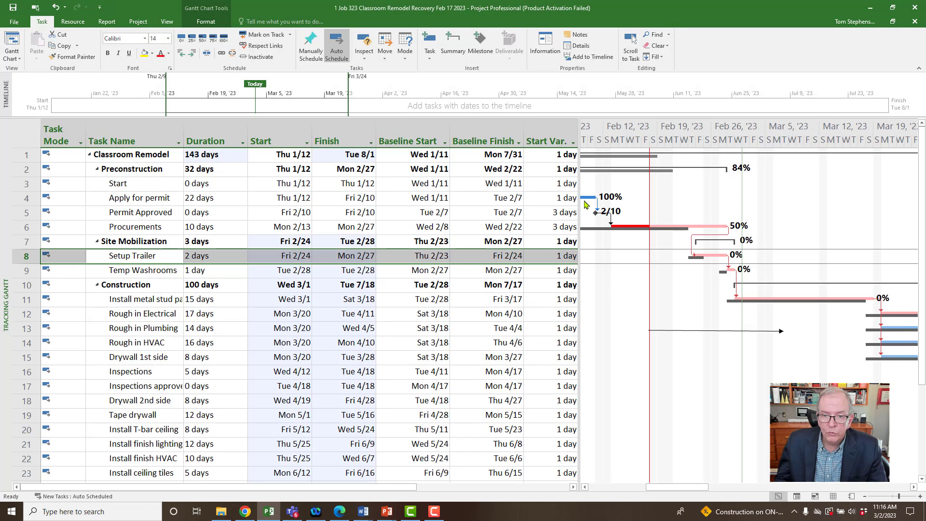
- Reveal the Finish Variance column and set the lag on the Finish-to-Start link from Setup Trailer to Temp Washrooms to -1d
drag(583, 207, 632, 224)
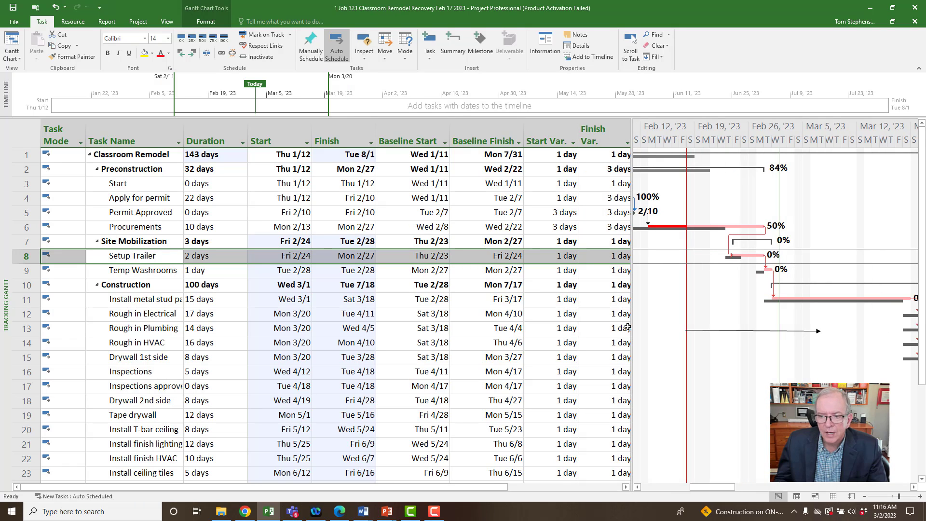
click(155, 271)
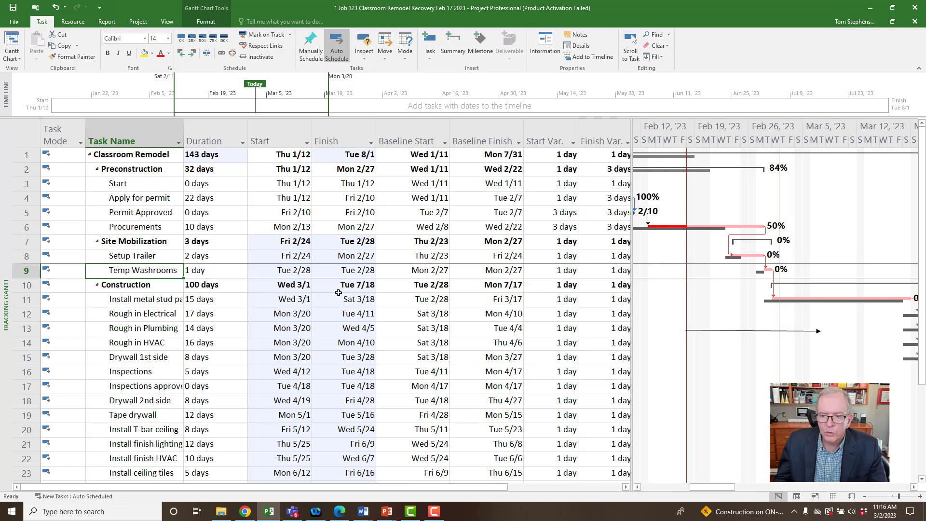
double_click(766, 264)
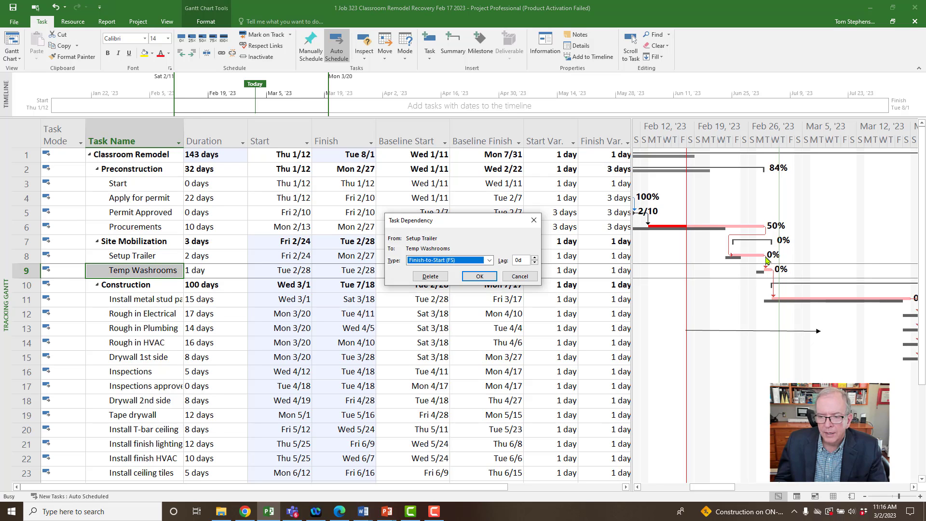
click(535, 263)
click(480, 276)
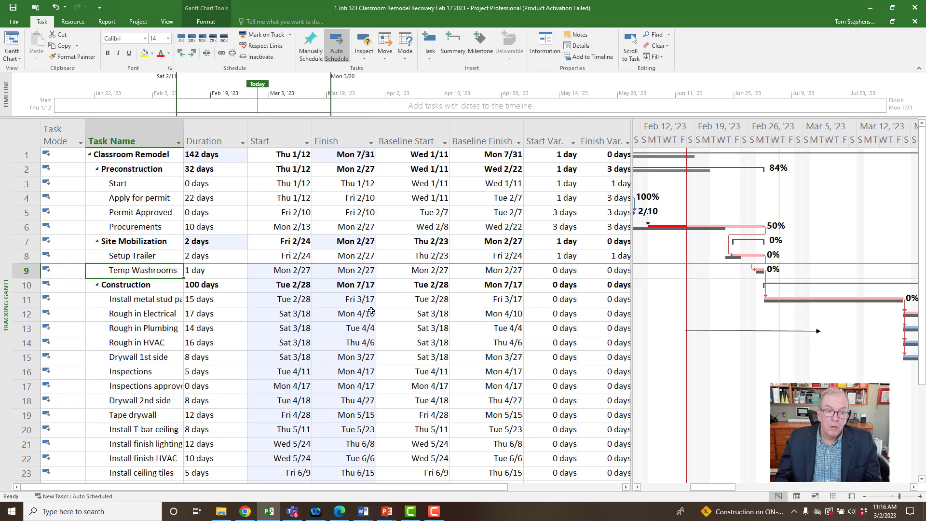
- Apply the Cost table to the task list and check the cost variance of the Classroom Remodel summary task
click(186, 270)
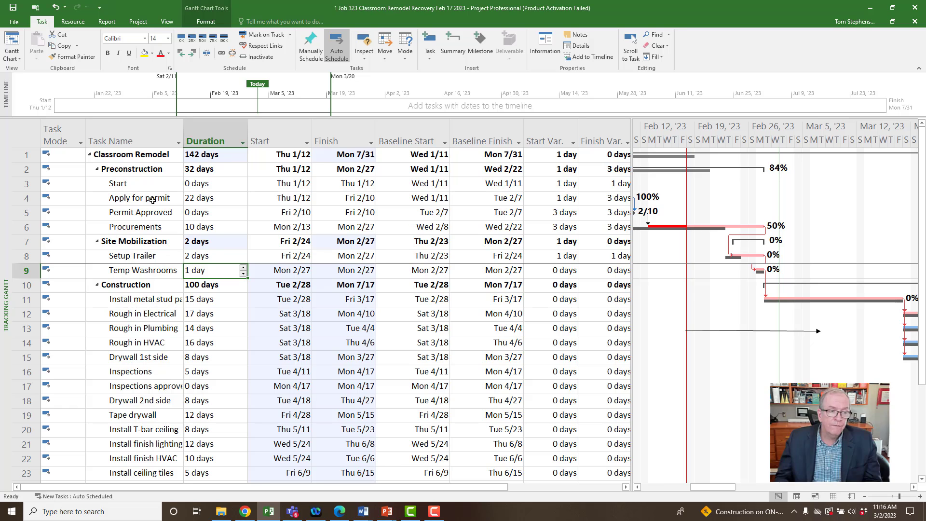
click(29, 133)
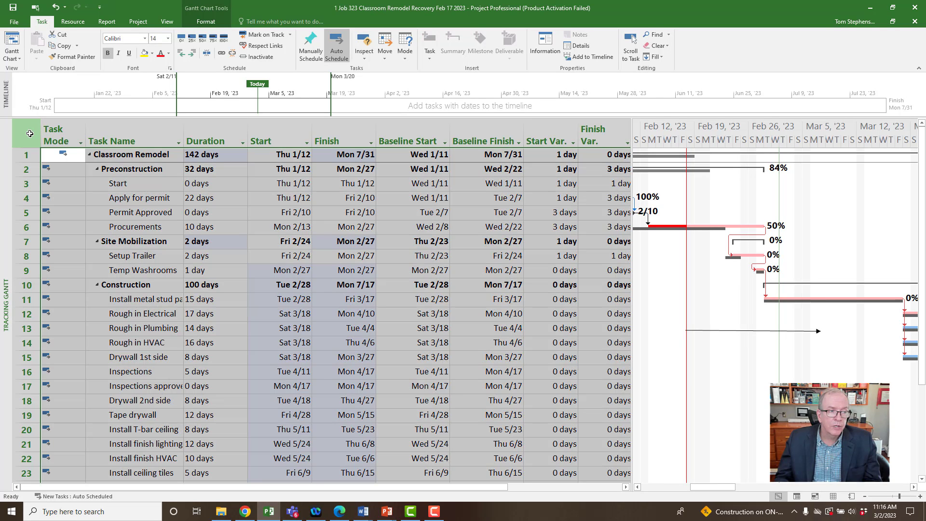
right_click(30, 133)
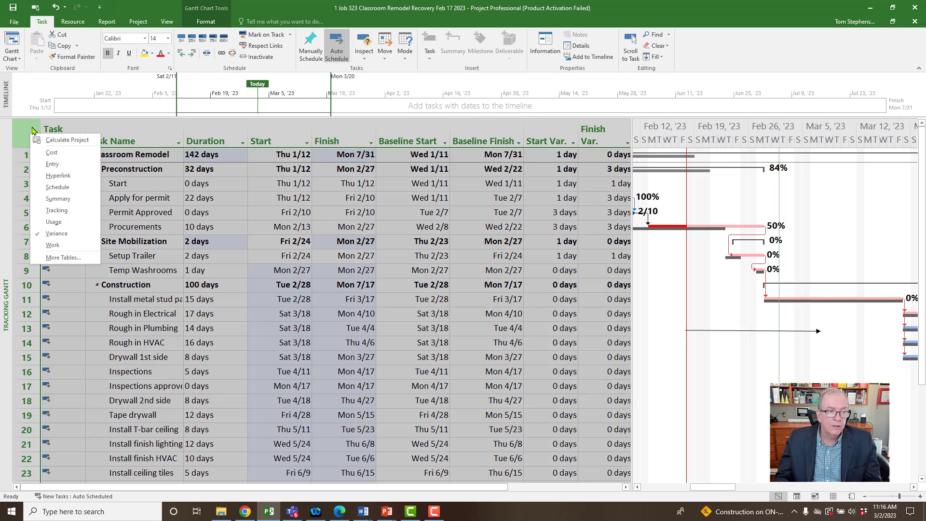
click(51, 152)
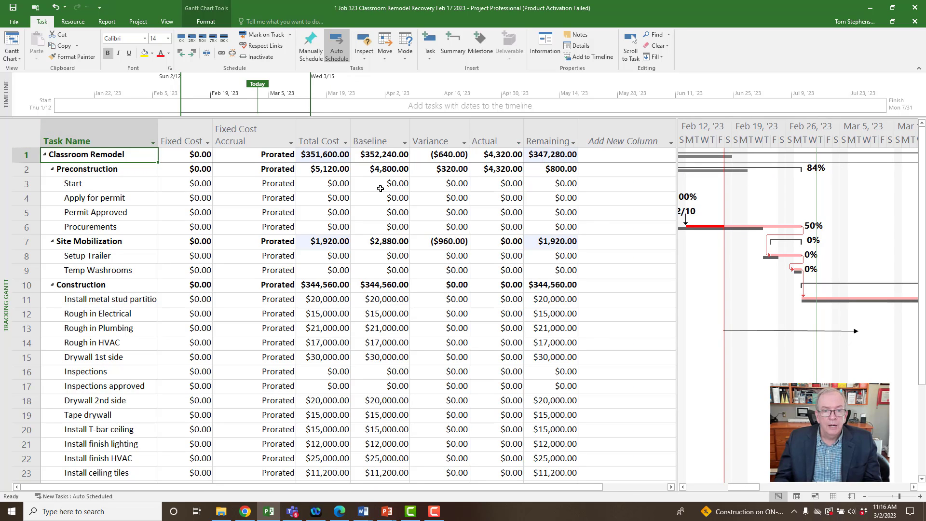
click(429, 154)
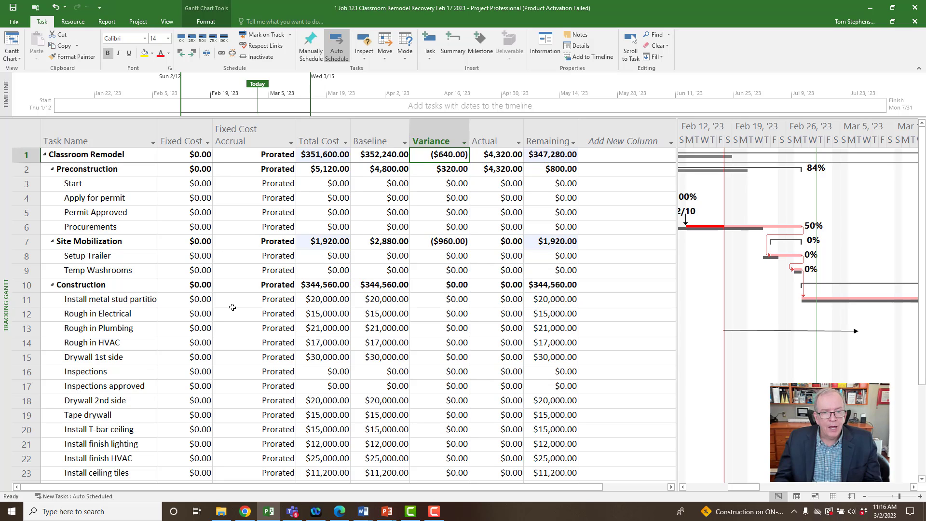
- Apply the Entry table and check the resources assigned to the Preconstruction and Site Mobilization summary tasks
right_click(29, 139)
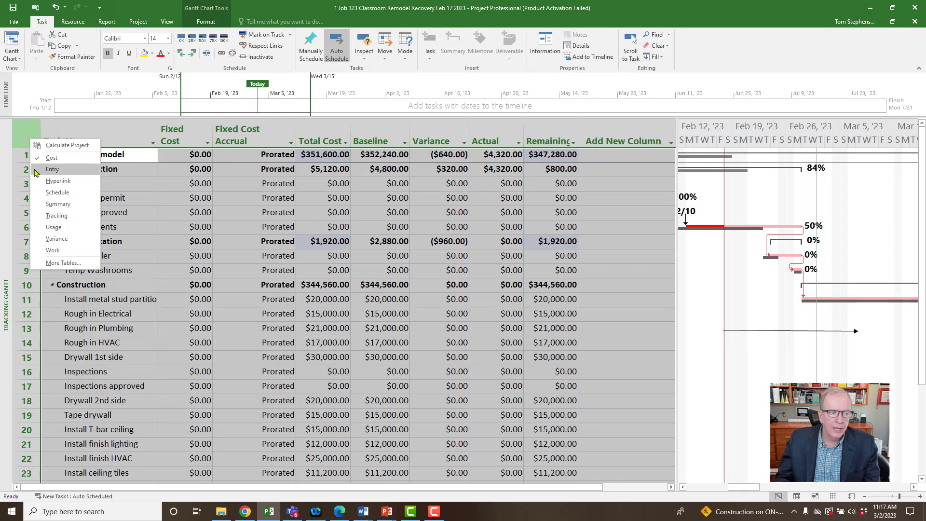
click(34, 172)
click(582, 170)
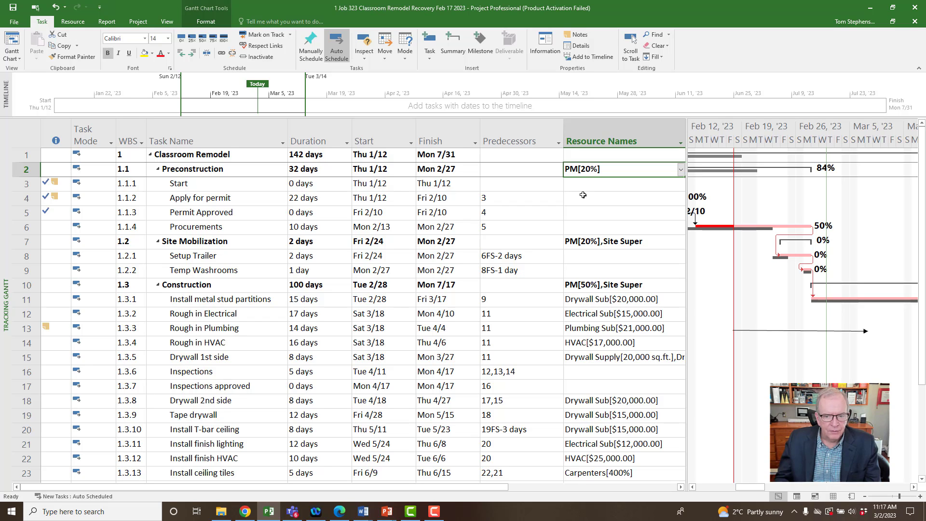
click(581, 245)
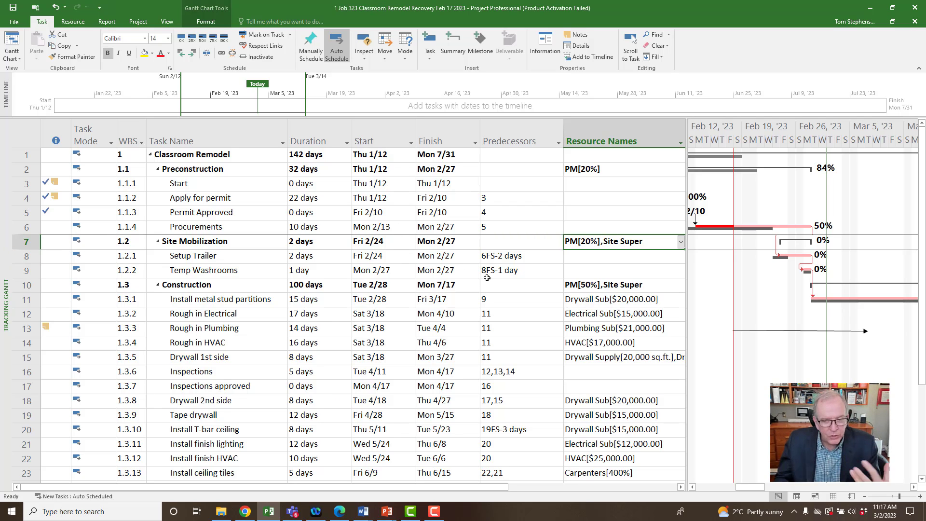
- Switch to the Resource Sheet view and check the standard rates of the PM and Site Super
right_click(5, 273)
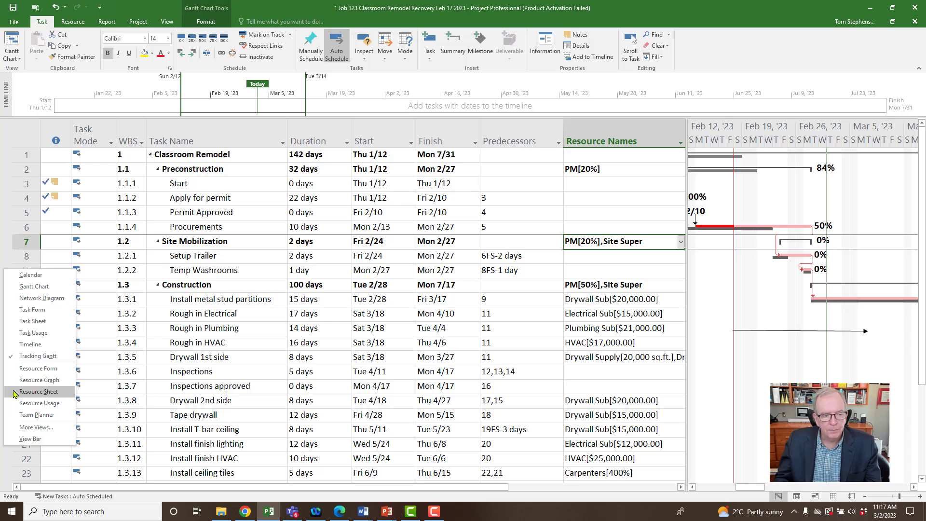
click(38, 392)
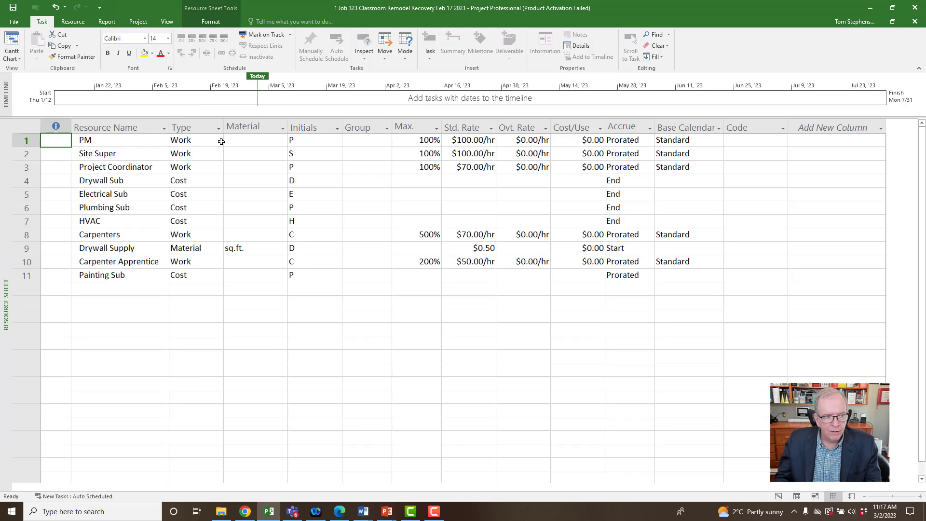
click(460, 142)
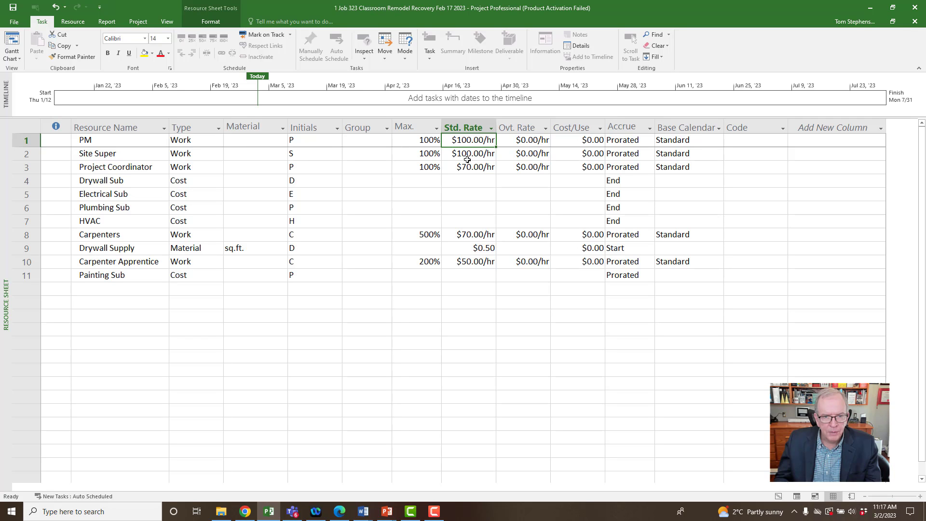
click(466, 156)
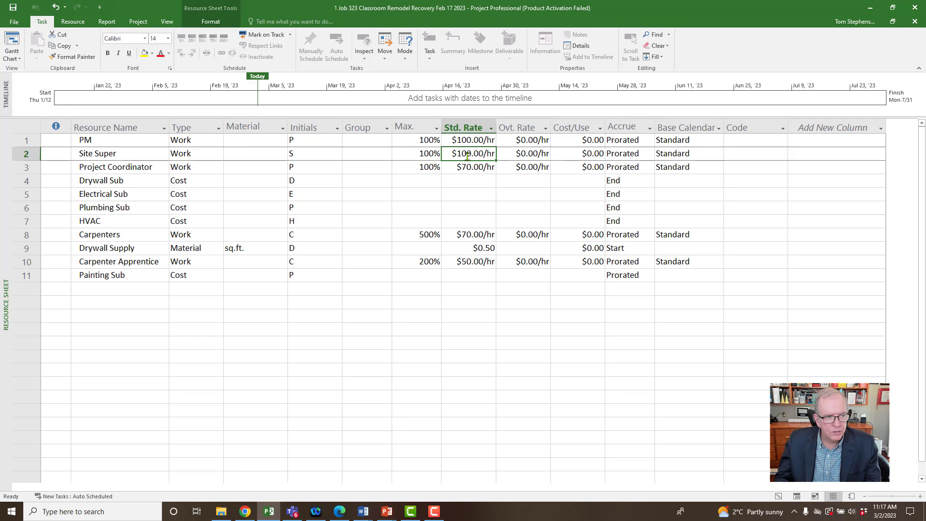
- Apply the Cost table to the Resource Sheet and check the cost variances of the PM and Site Super
right_click(6, 233)
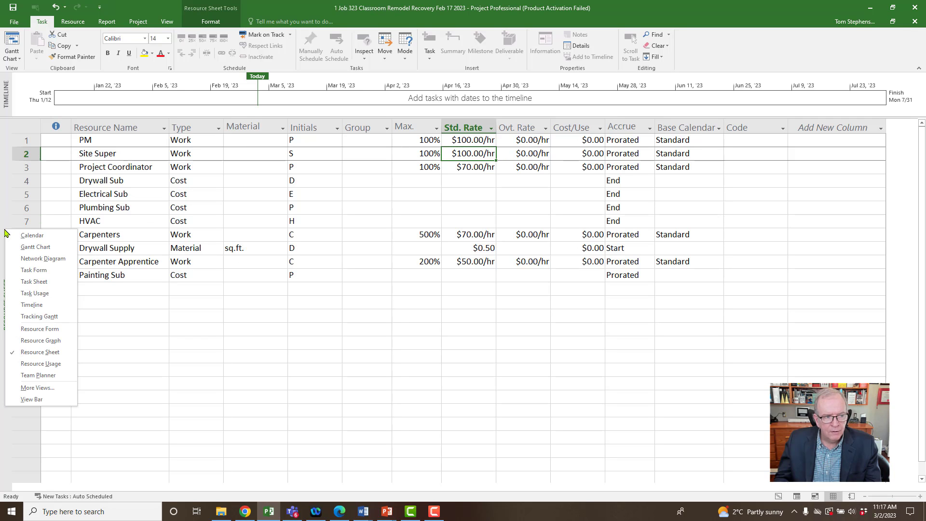
click(34, 124)
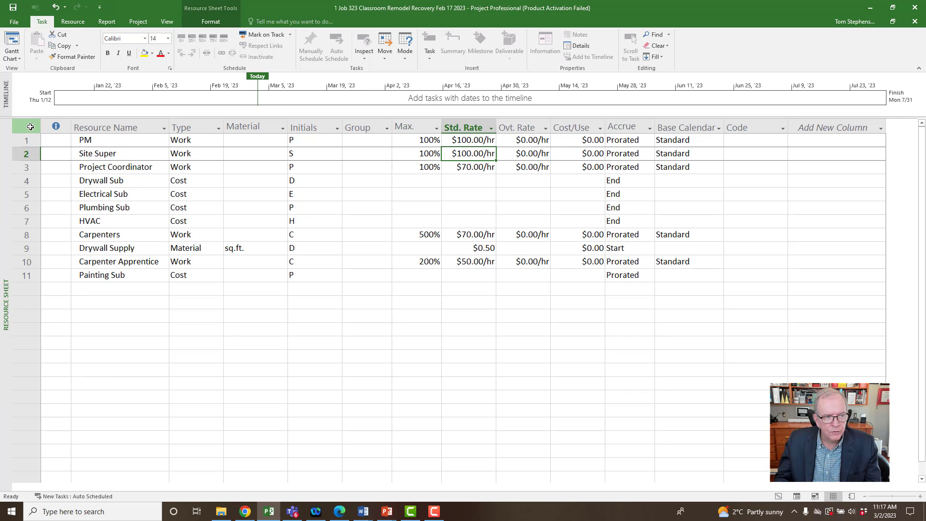
right_click(30, 126)
click(49, 146)
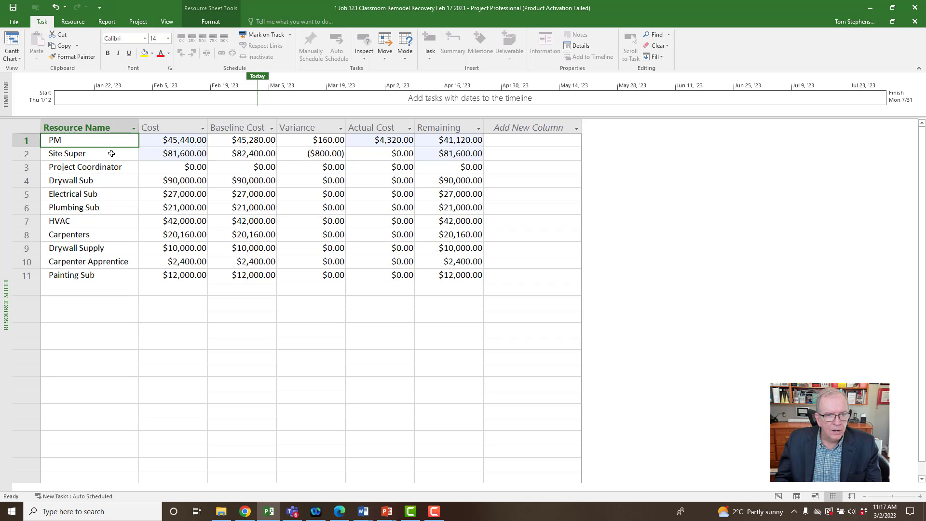
click(307, 138)
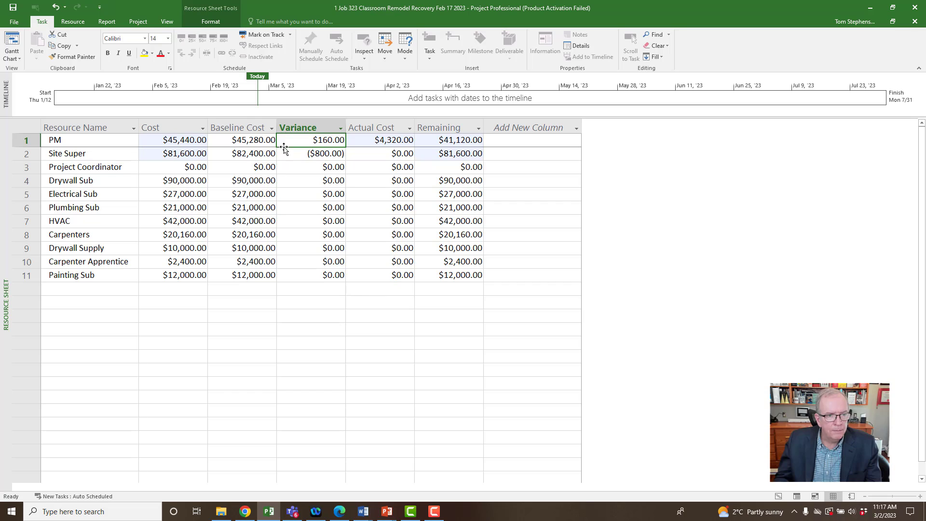
click(312, 153)
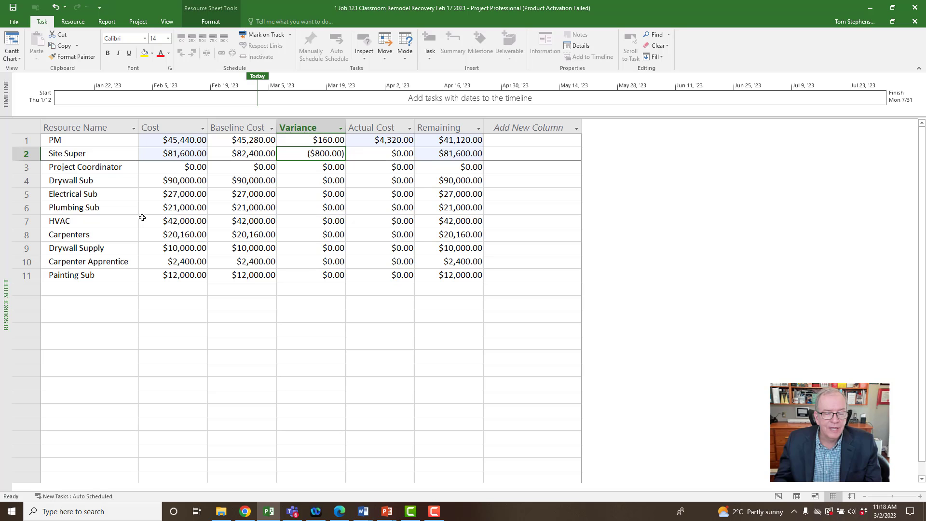
- Switch to the Gantt Chart view and apply the Cost table to review the task cost variances
right_click(5, 158)
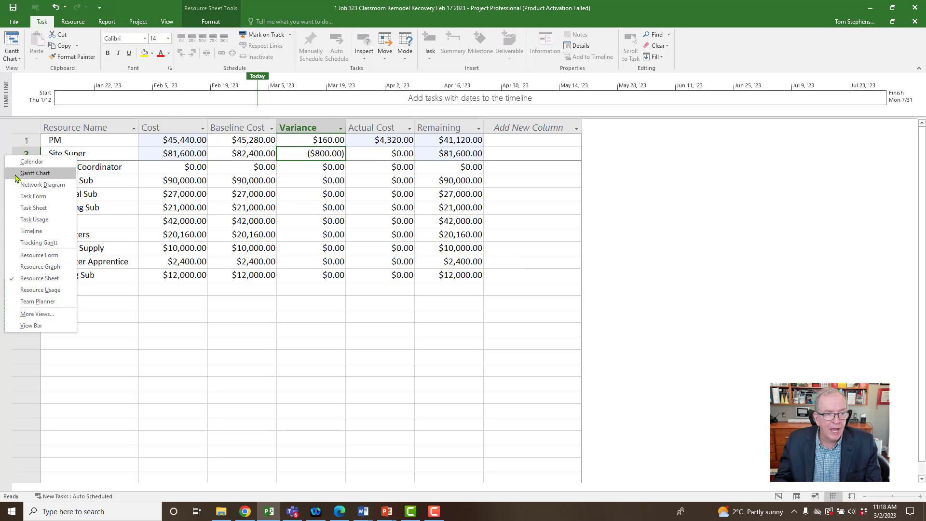
click(33, 173)
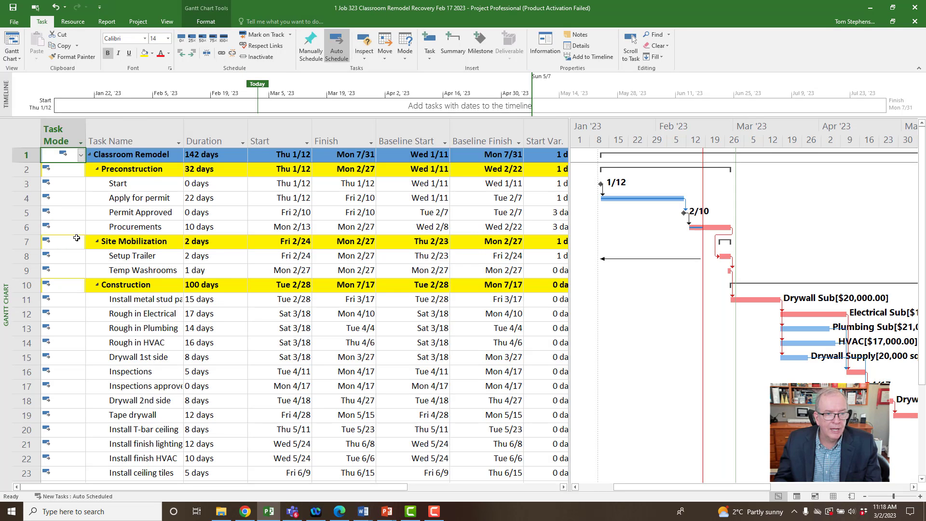
click(26, 133)
right_click(27, 132)
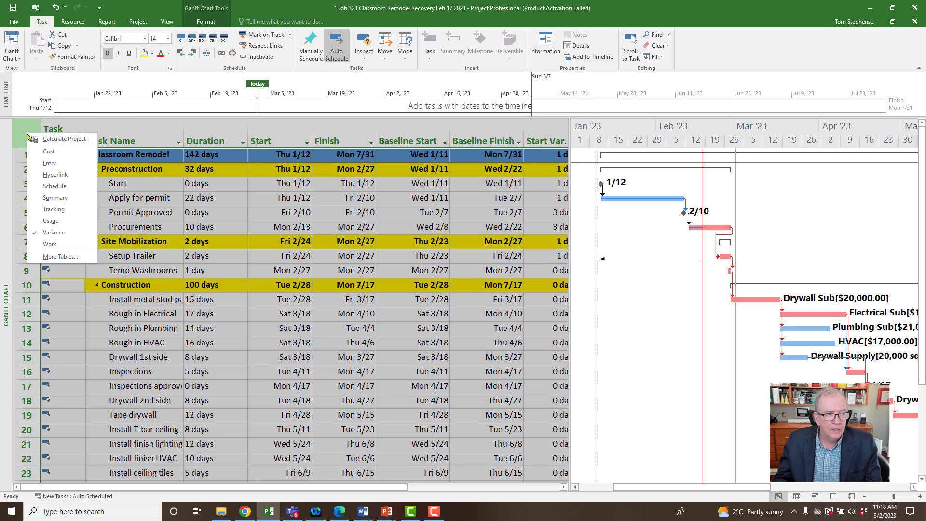
click(38, 156)
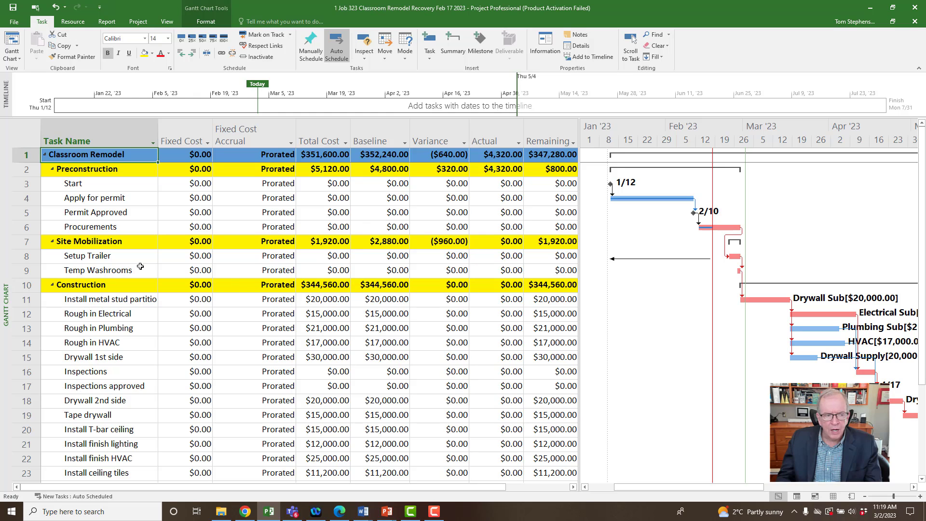
- Return to the Tracking Gantt view, widen the chart area and examine the rough-in task bars in March and April
right_click(2, 268)
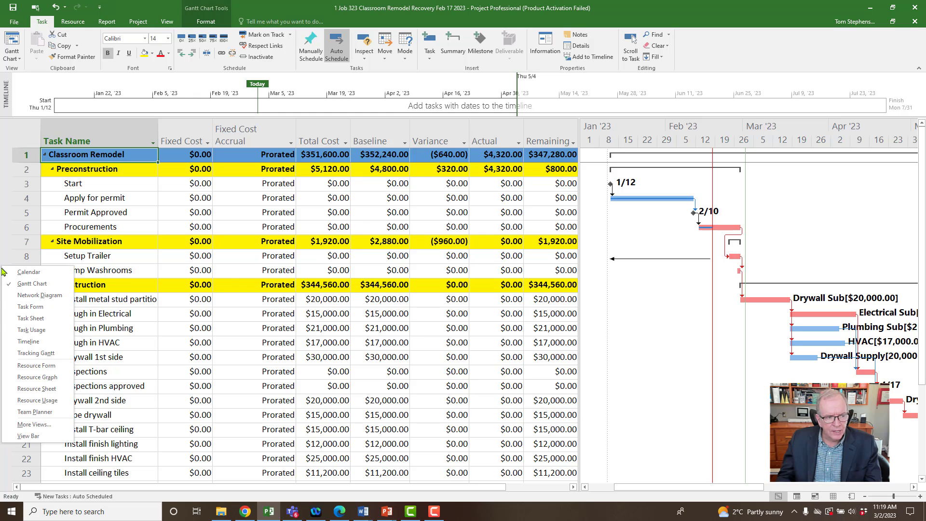
click(29, 353)
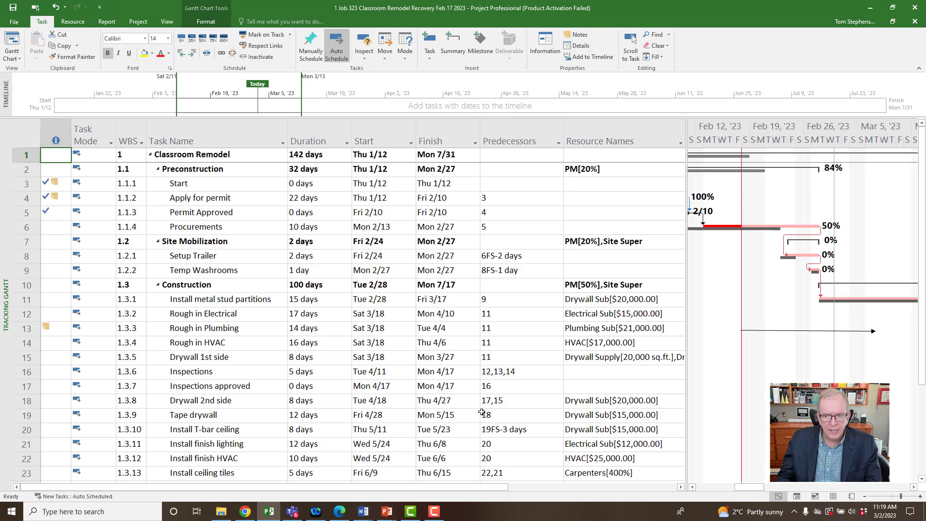
drag(686, 295, 538, 295)
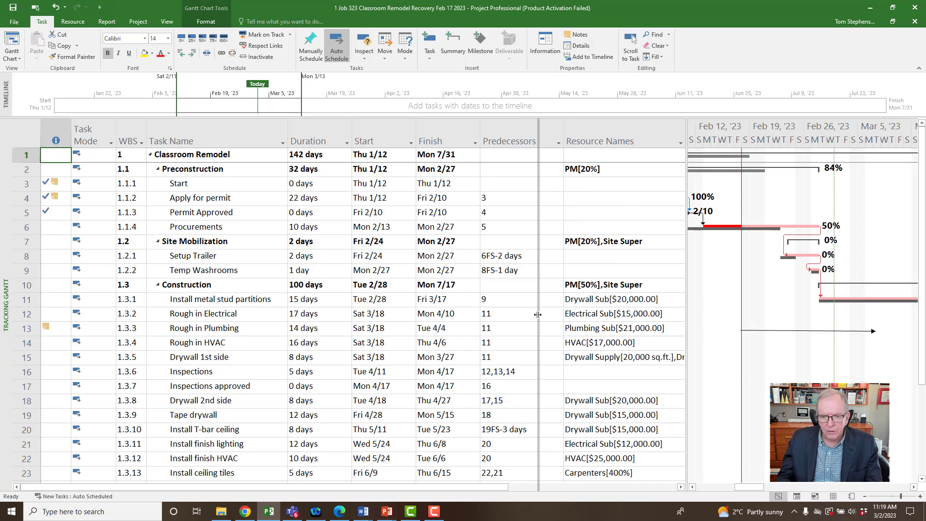
drag(633, 491, 679, 491)
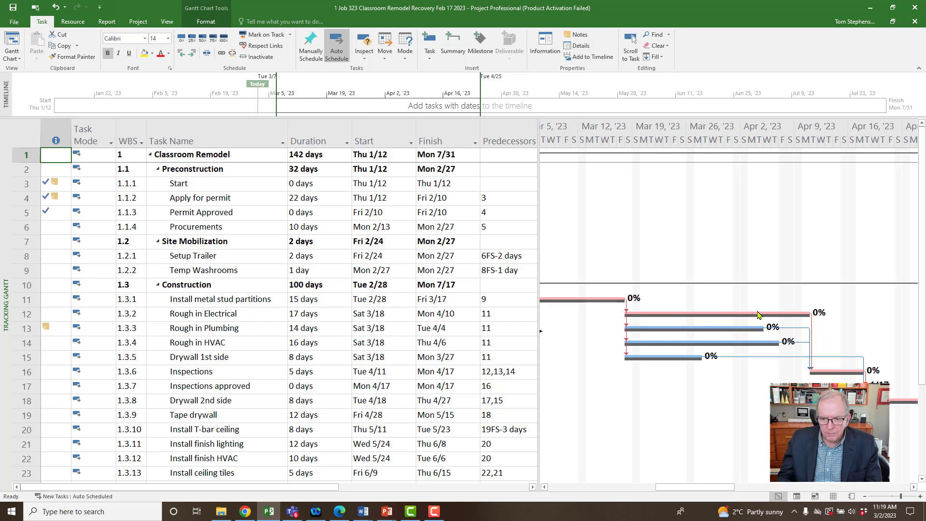
- Apply the Variance table, widen it through the Finish Variance column, and bring the February bars into view
right_click(26, 133)
click(44, 227)
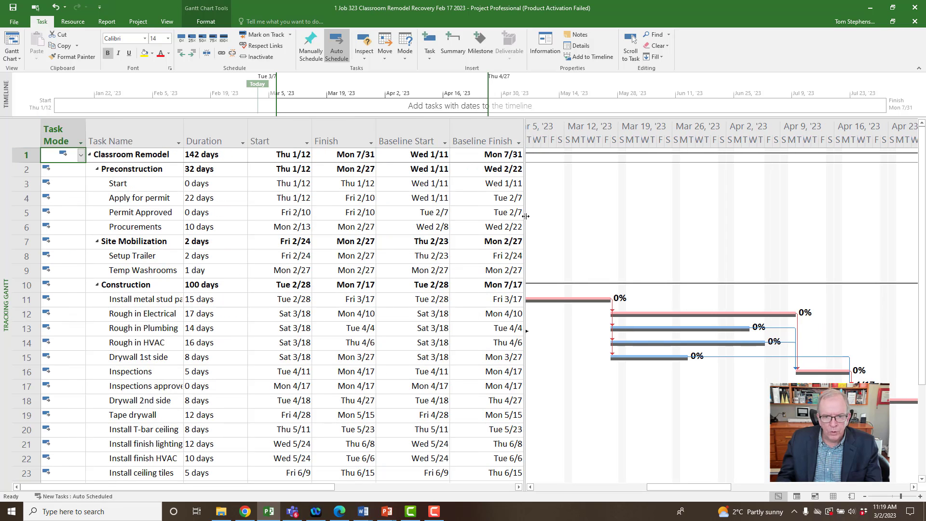
drag(525, 216, 619, 224)
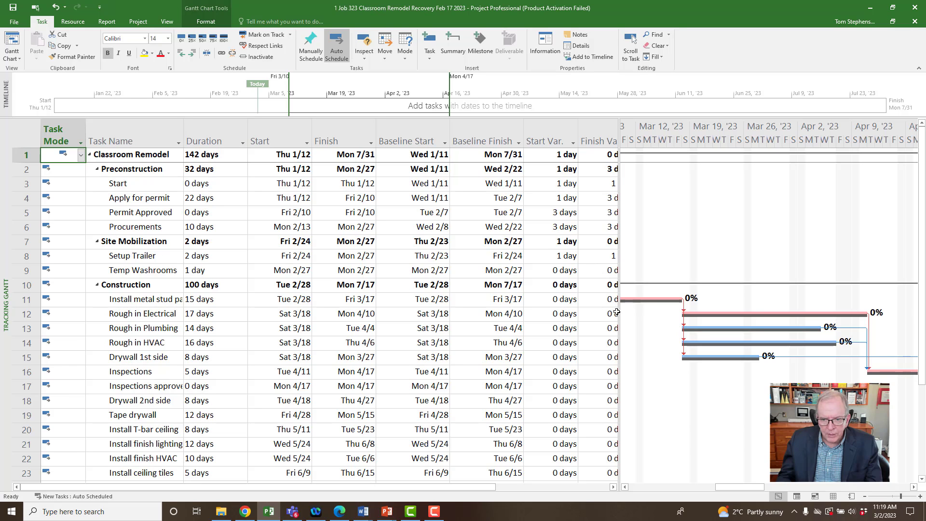
drag(619, 342, 644, 342)
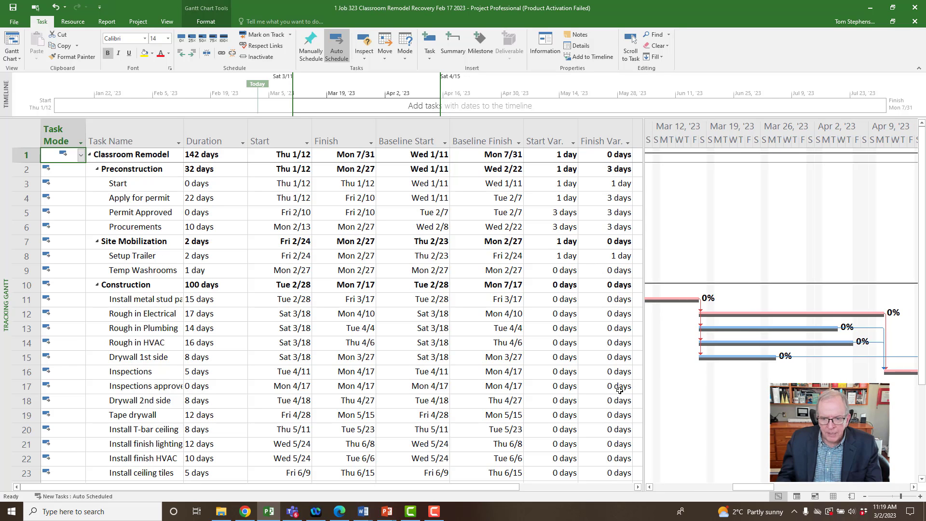
drag(753, 487, 703, 486)
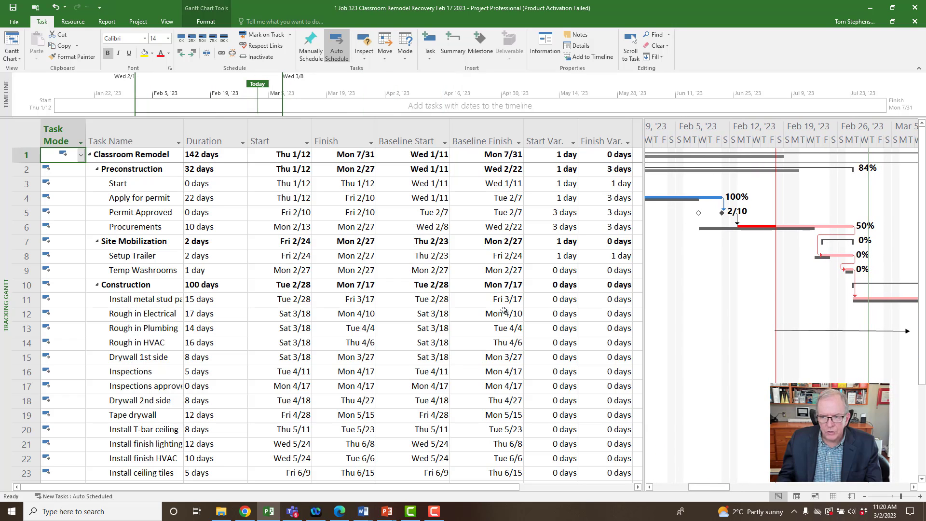
- Add the note "Moving setup 2 day earlier to compensate for delay" to the Setup Trailer task
click(116, 255)
double_click(116, 259)
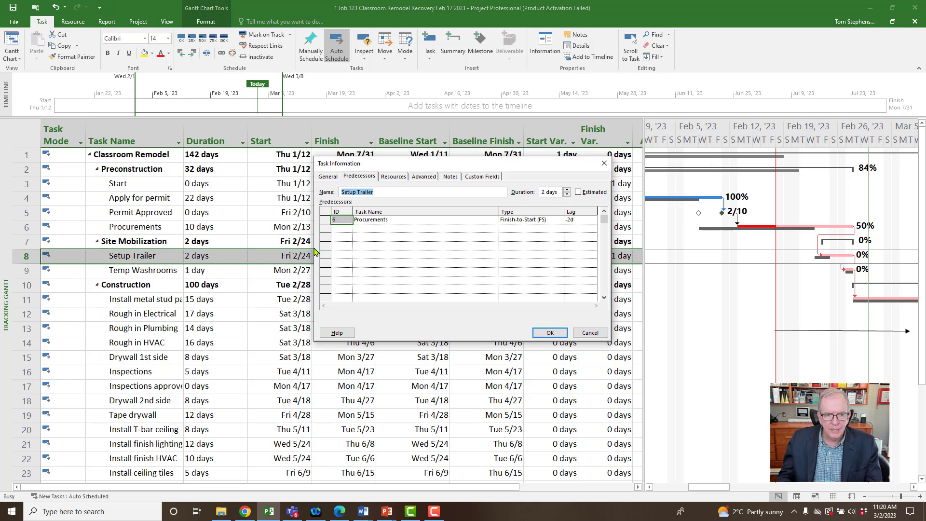
click(452, 177)
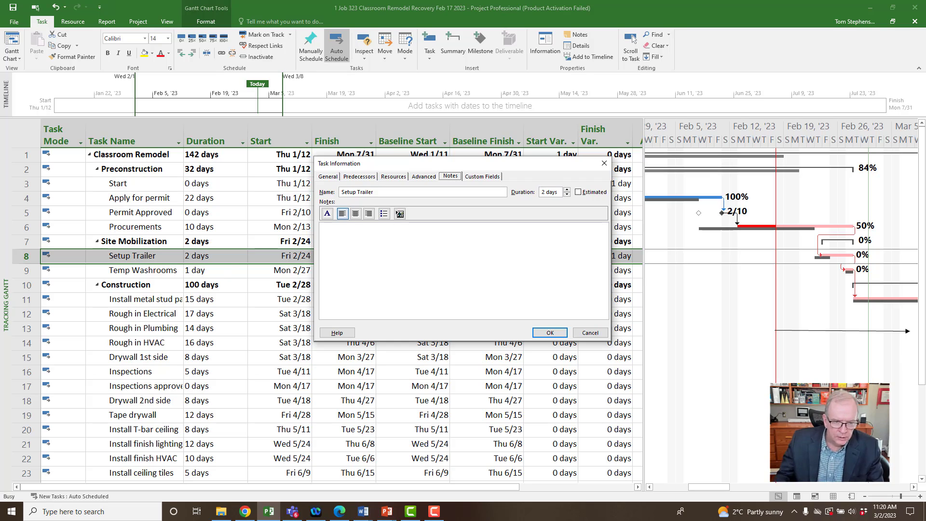
click(365, 240)
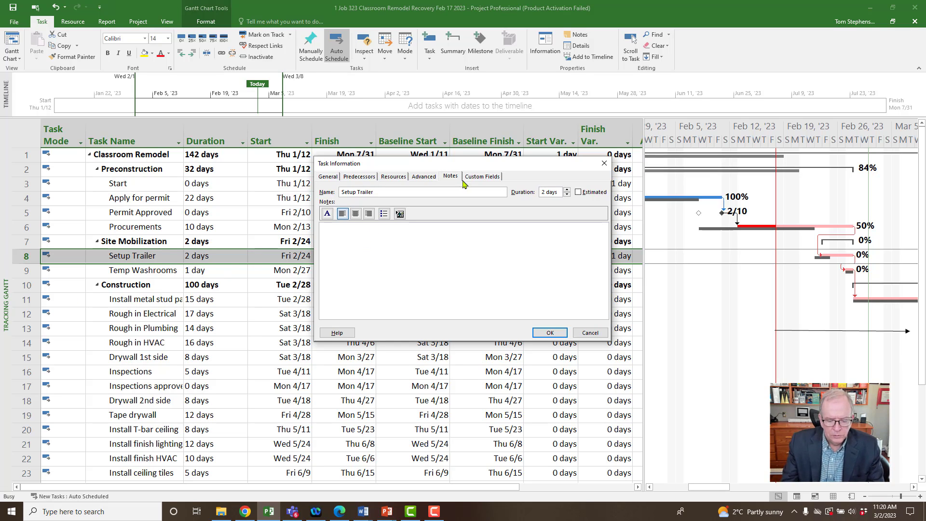
text(mo)
key(BackSpace)
key(BackSpace)
text(Mo)
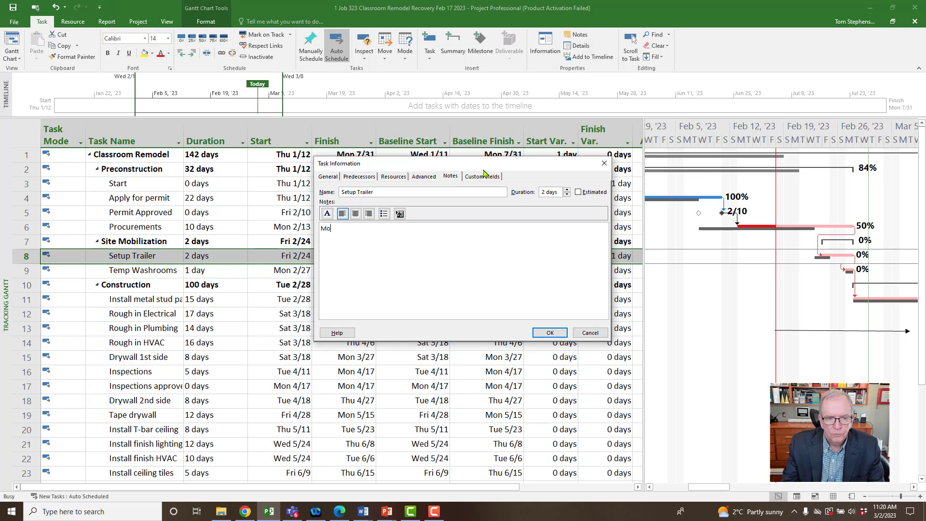
text(ving setup )
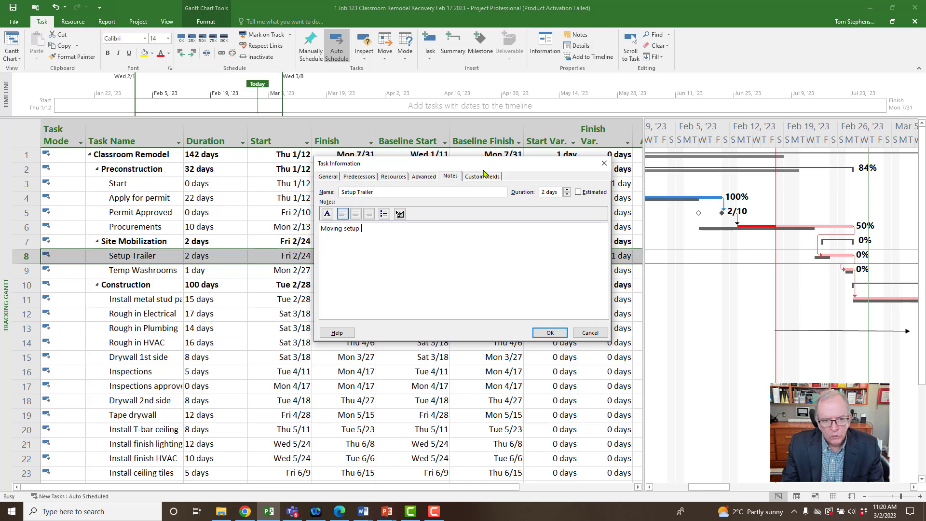
text(2 d)
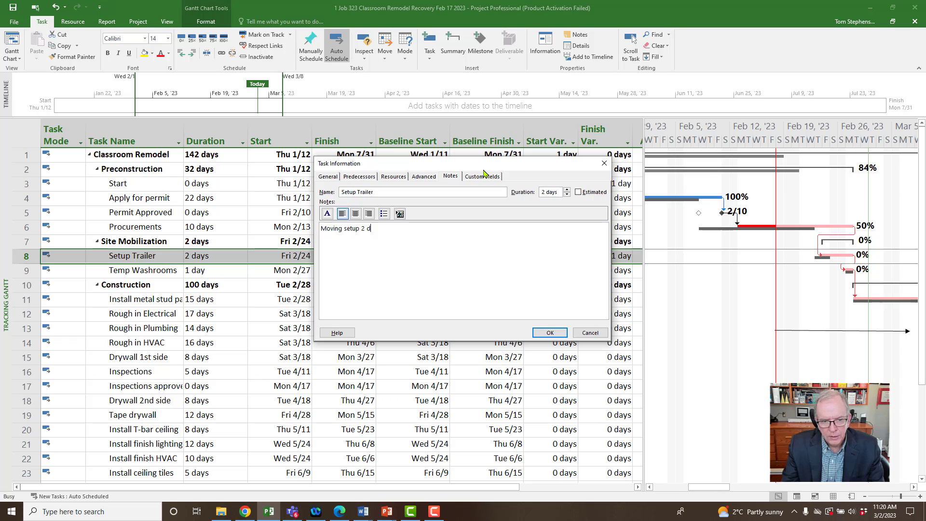
text(ay ear)
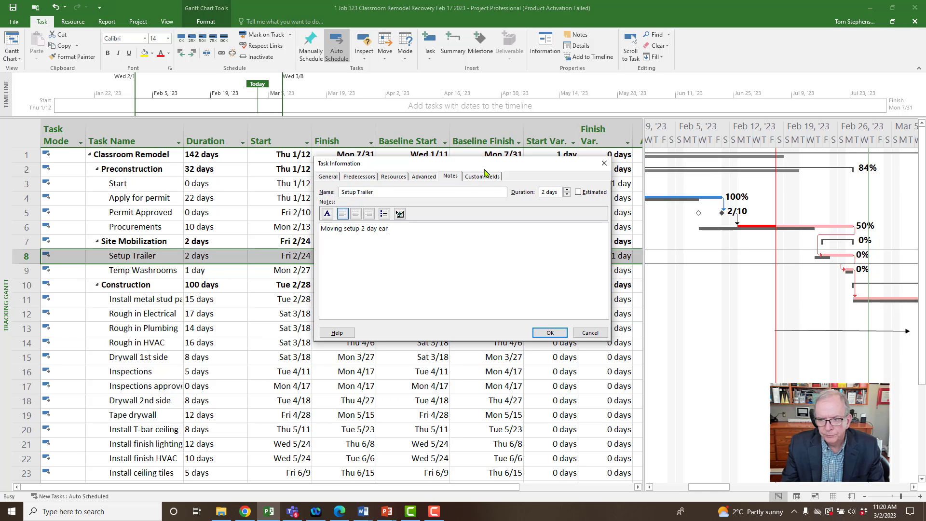
text(lier to )
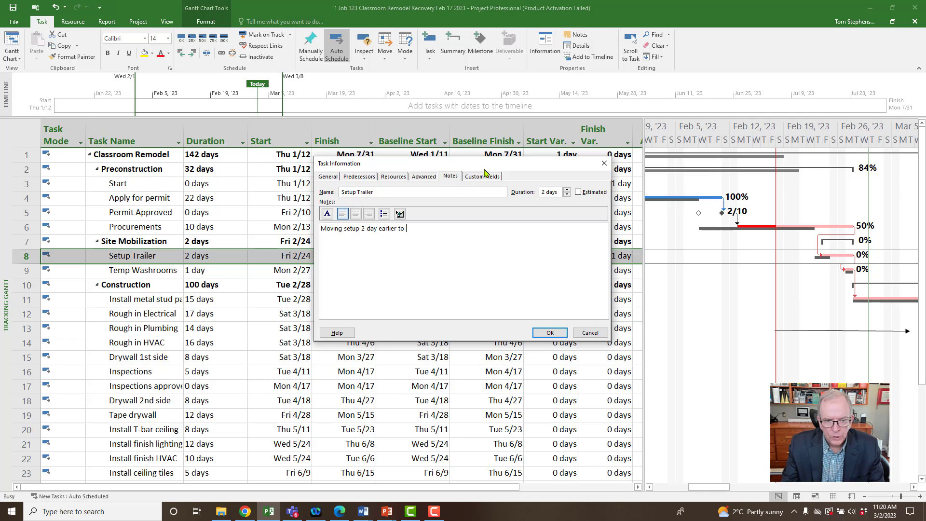
text(compensat for)
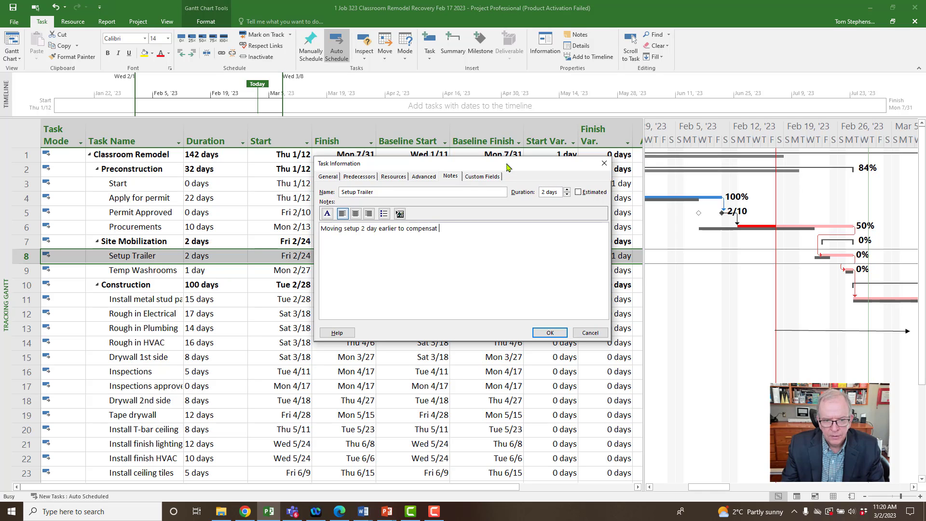
key(BackSpace)
key(BackSpace)
key(BackSpace)
key(BackSpace)
text(e )
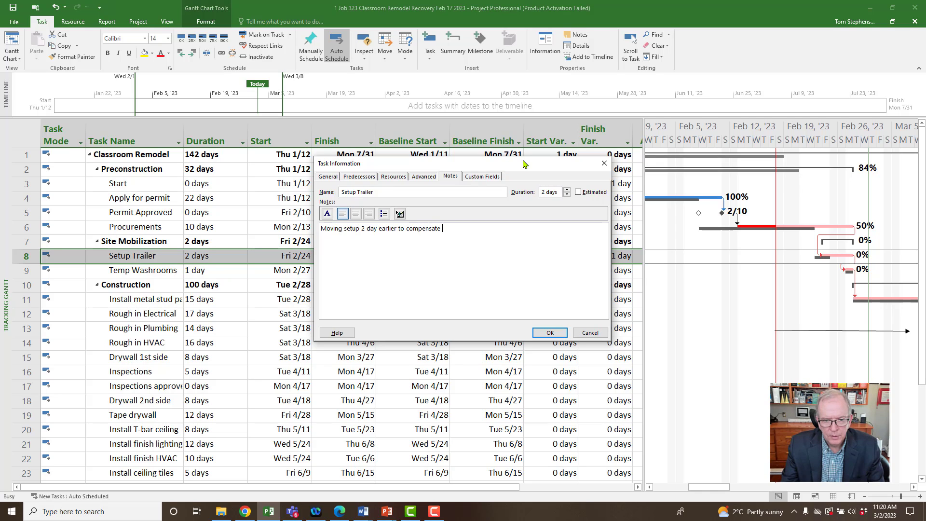
text(for delay)
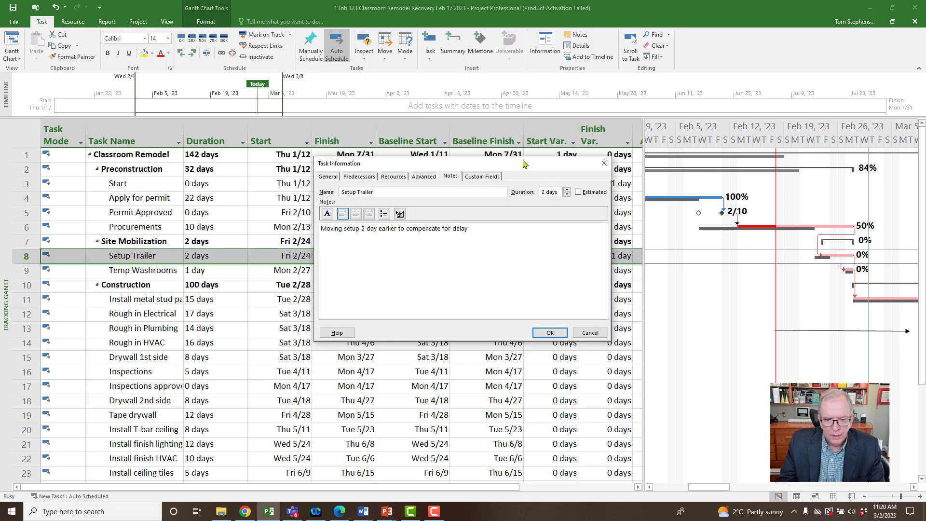
click(540, 332)
- Add the note "Overlap Temp washrooms with trailer setup" to the Temp Washrooms task
double_click(143, 278)
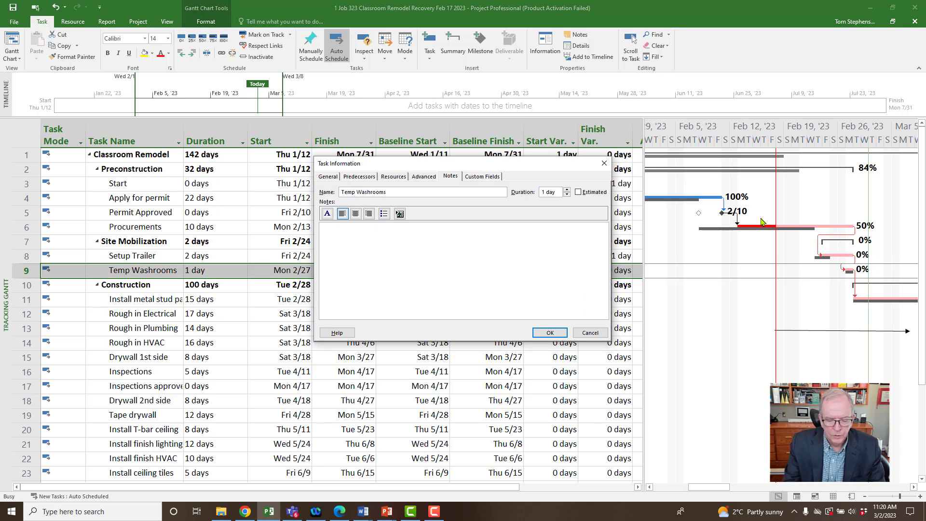
text(Overl)
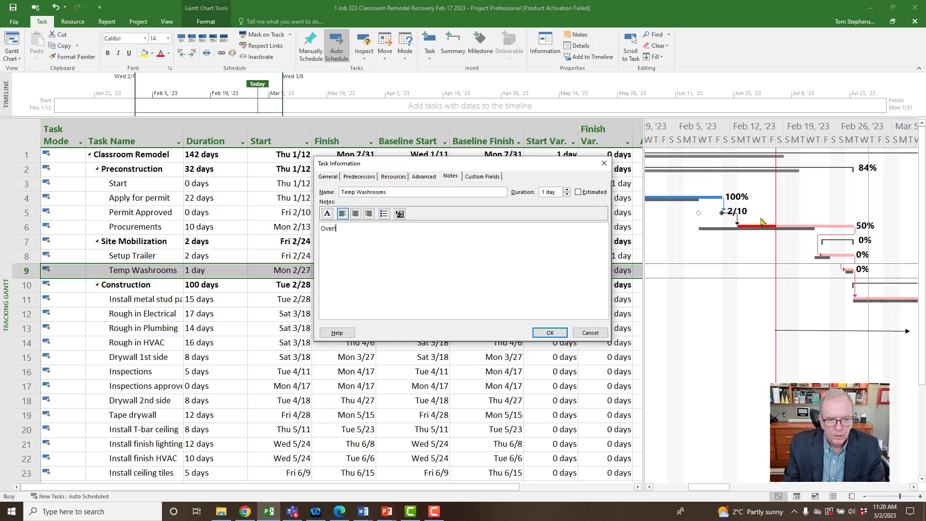
text(ap Temp w)
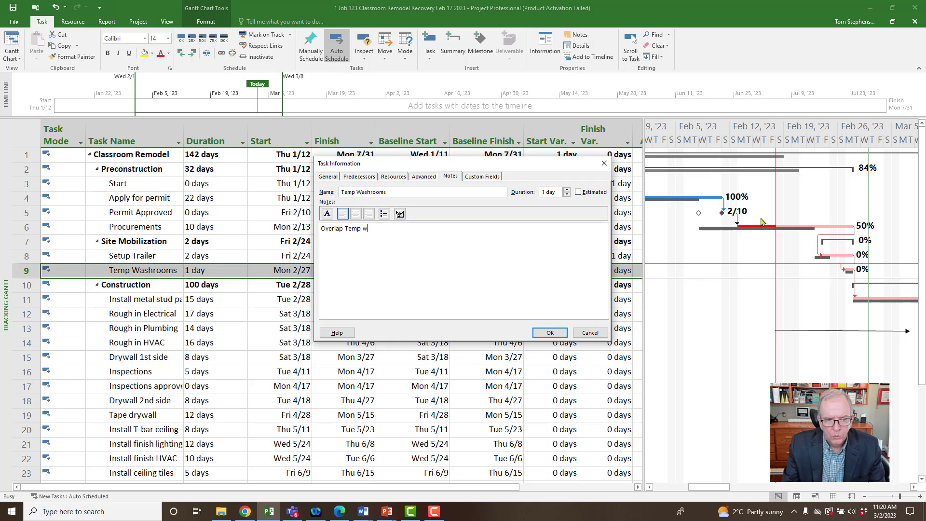
text(ashroo)
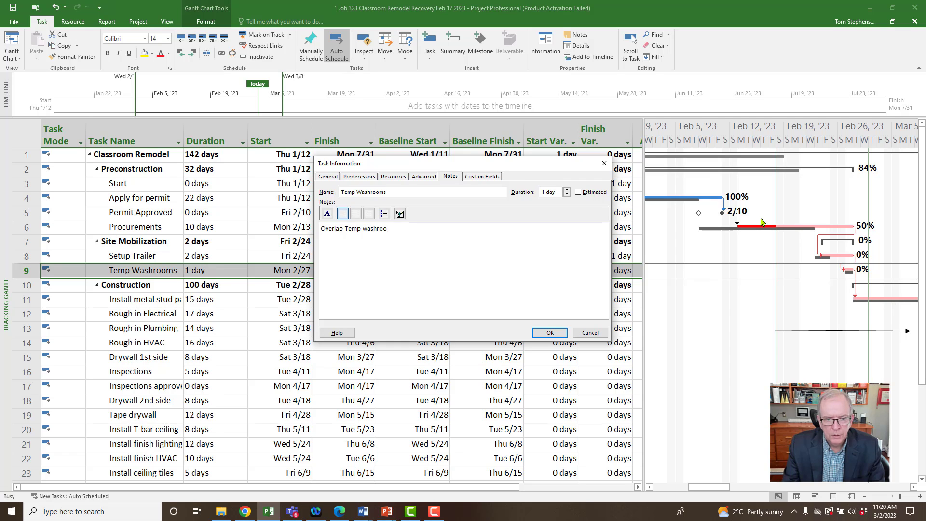
text(ms with t)
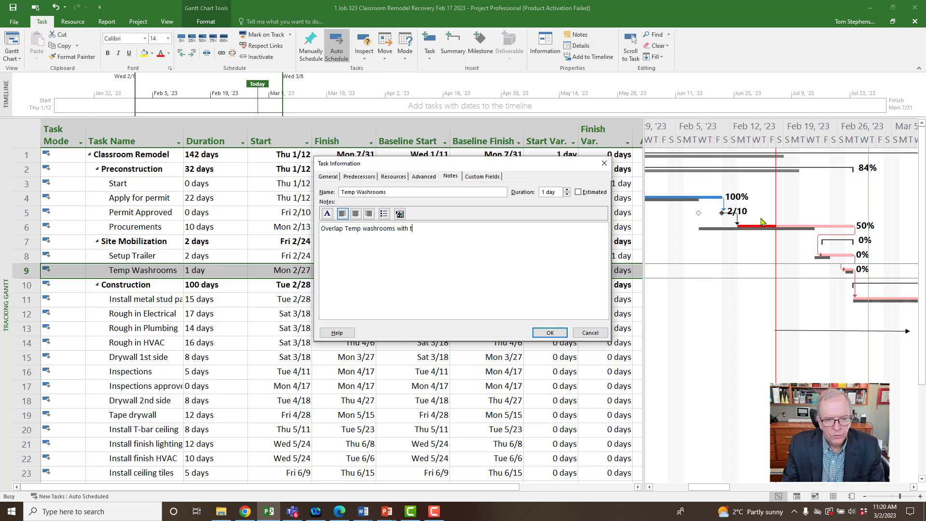
text(railer setup)
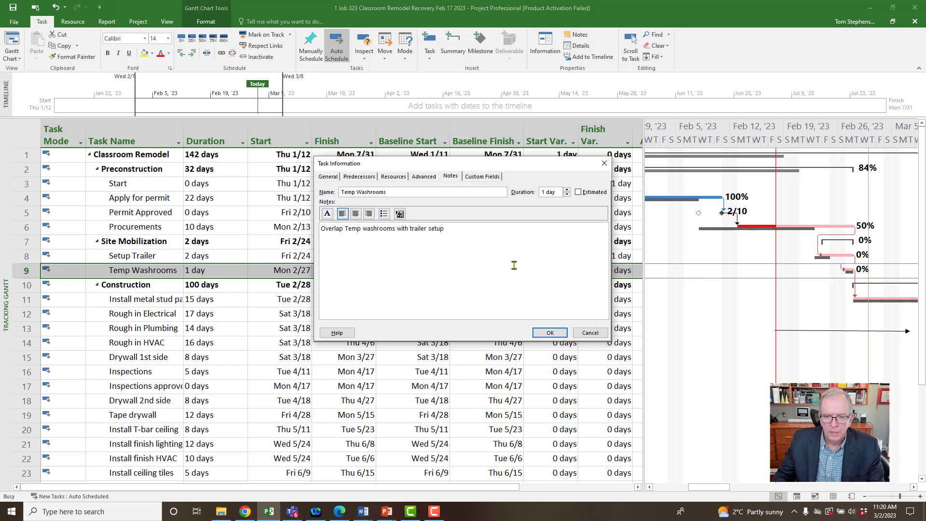
click(550, 333)
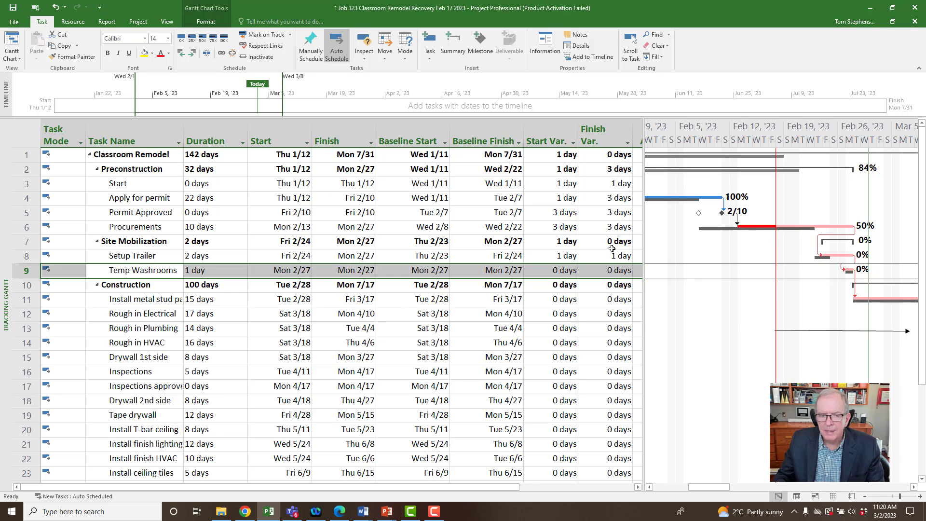